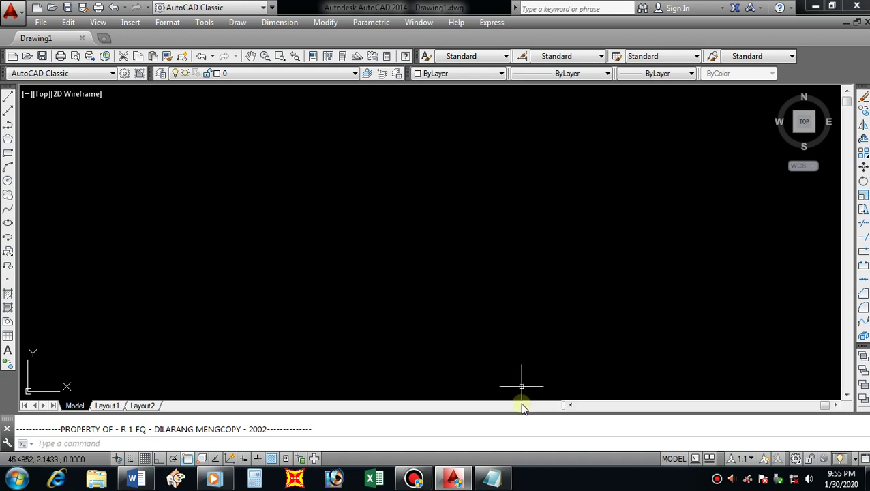
- Type the Notepad intro on AutoCAD tips for blocks that can be stretched or pulled ('BISA DI STRENCH ATAU BISA DI TARIK')
{"action": "left_click", "coordinate": [493, 478]}
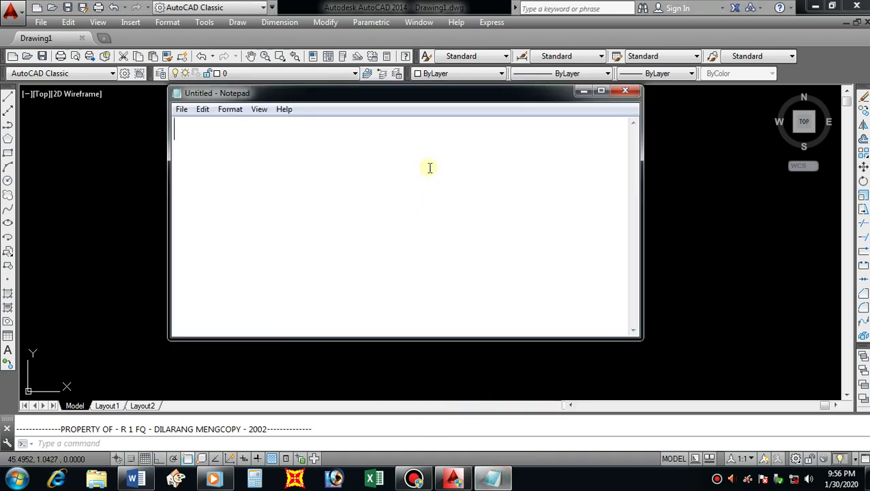
{"action": "type", "text": "OK...."}
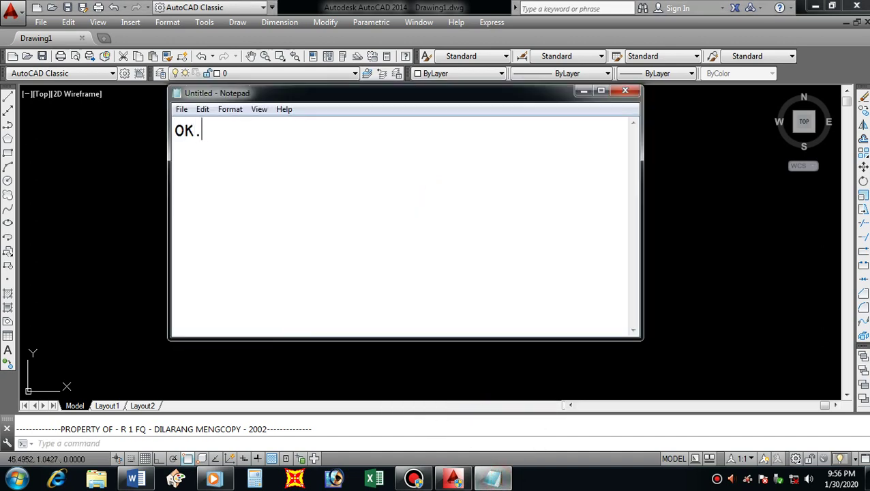
{"action": "type", "text": "KITA KEMBALI LAGI DI C"}
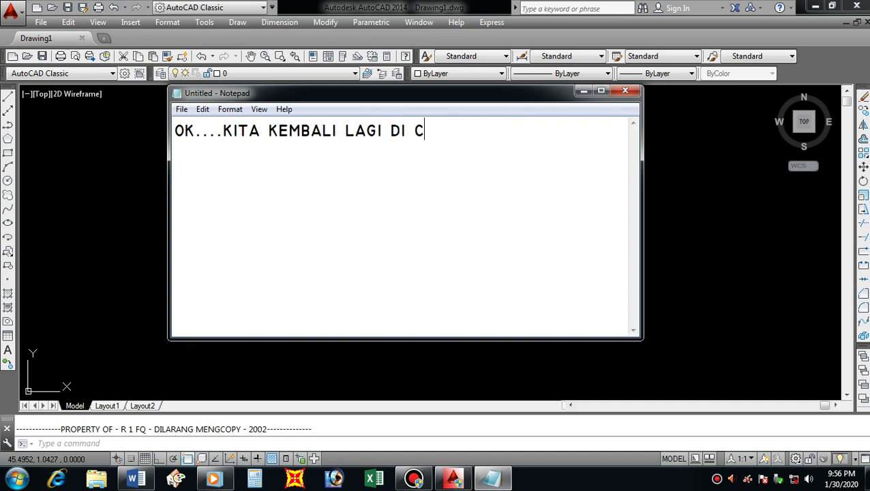
{"action": "type", "text": "HANNEL "}
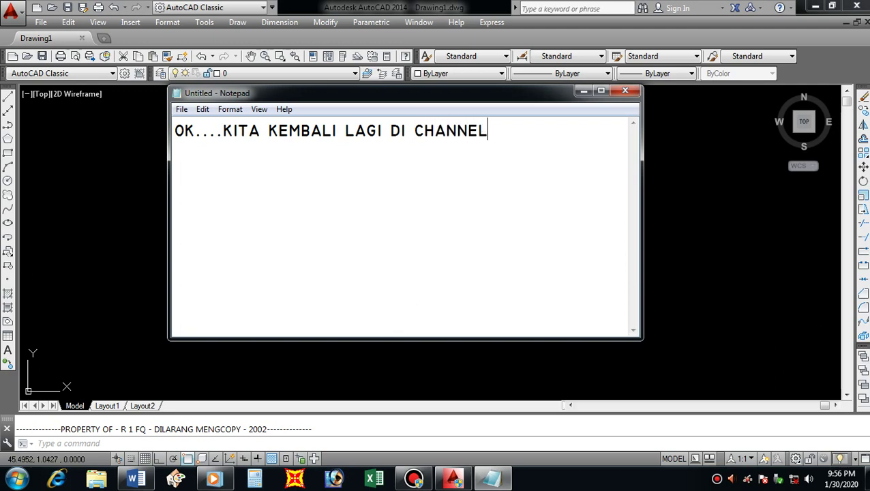
{"action": "type", "text": "DRAFTER INDO"}
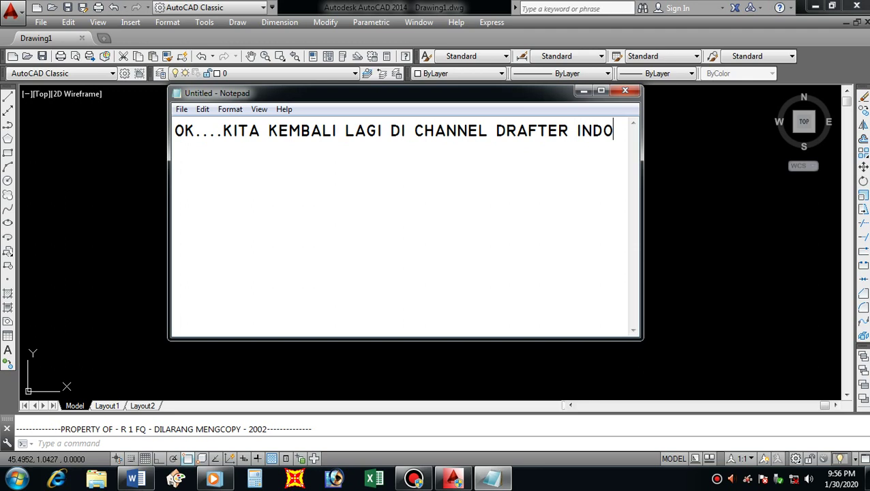
{"action": "type", "text": "NESIA....."}
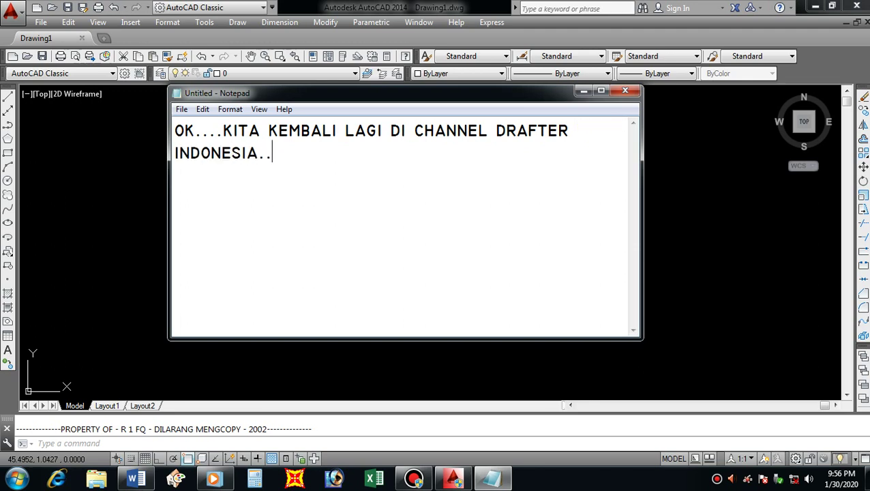
{"action": "type", "text": "KALI"}
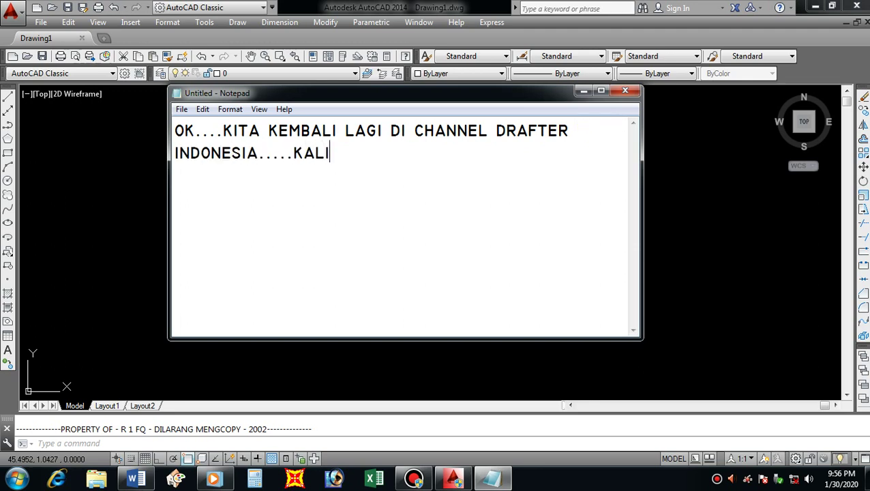
{"action": "type", "text": " INI KITA AKAN "}
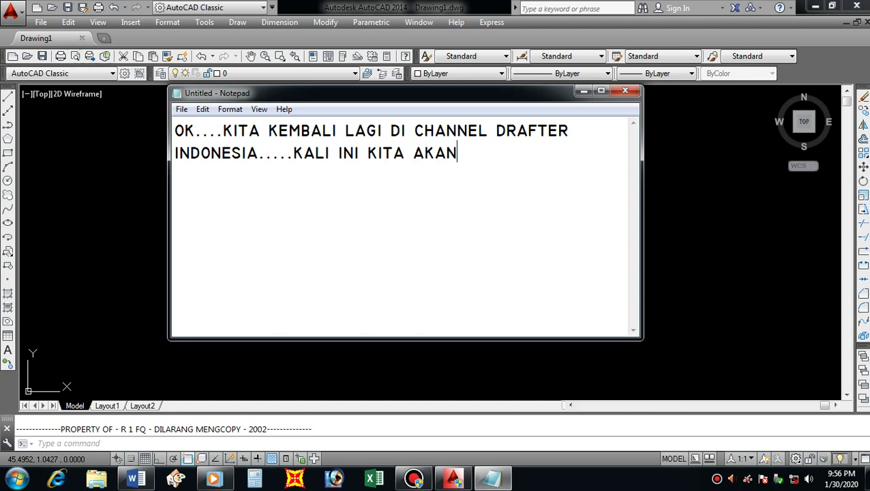
{"action": "type", "text": "MEMBAHAS TRI"}
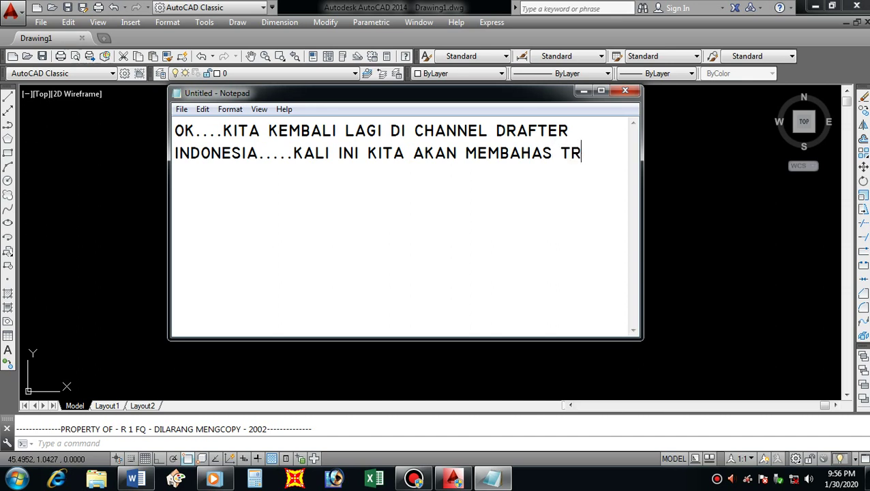
{"action": "type", "text": "C"}
{"action": "key", "text": "BackSpace"}
{"action": "key", "text": "BackSpace"}
{"action": "key", "text": "BackSpace"}
{"action": "type", "text": "PS DAN T"}
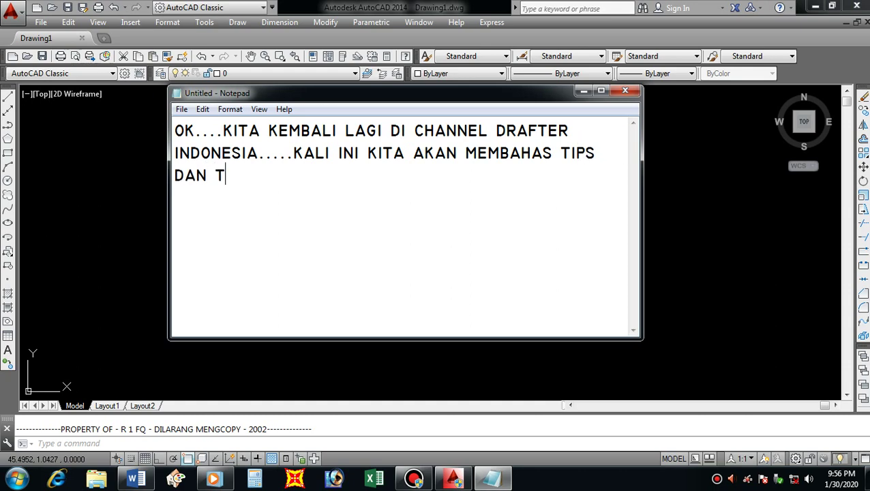
{"action": "type", "text": "RICK AUTOCAD CARA MEBUAT"}
{"action": "key", "text": "BackSpace"}
{"action": "key", "text": "BackSpace"}
{"action": "key", "text": "BackSpace"}
{"action": "key", "text": "BackSpace"}
{"action": "type", "text": "BUAT BLOCK YANG BISA"}
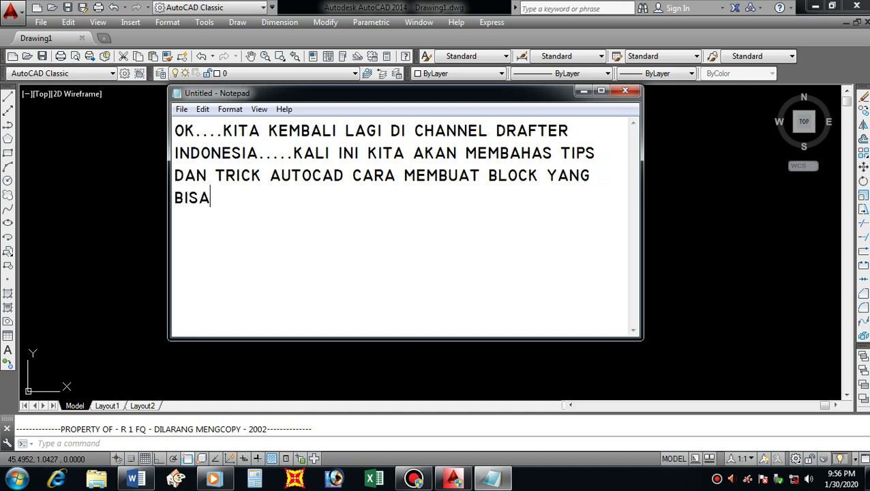
{"action": "type", "text": " DI STRENTCH"}
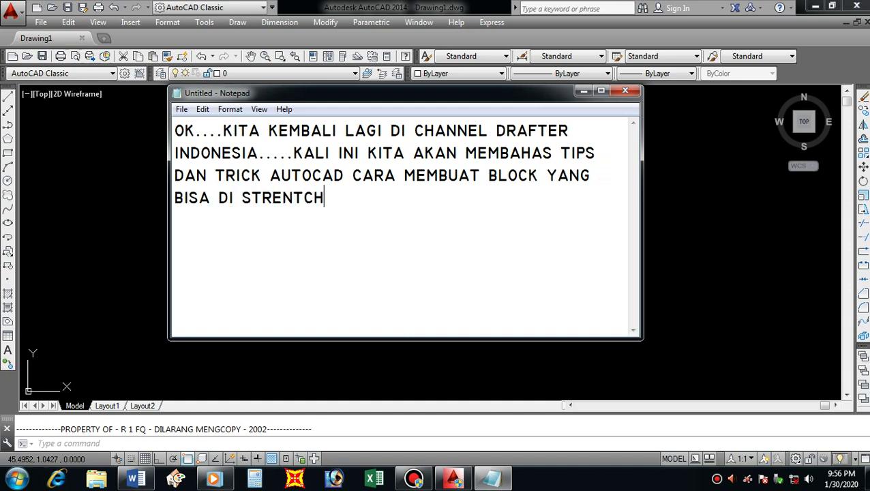
{"action": "key", "text": "BackSpace"}
{"action": "key", "text": "BackSpace"}
{"action": "key", "text": "BackSpace"}
{"action": "type", "text": "NCH"}
{"action": "type", "text": " ATAU BISA DI TARIK"}
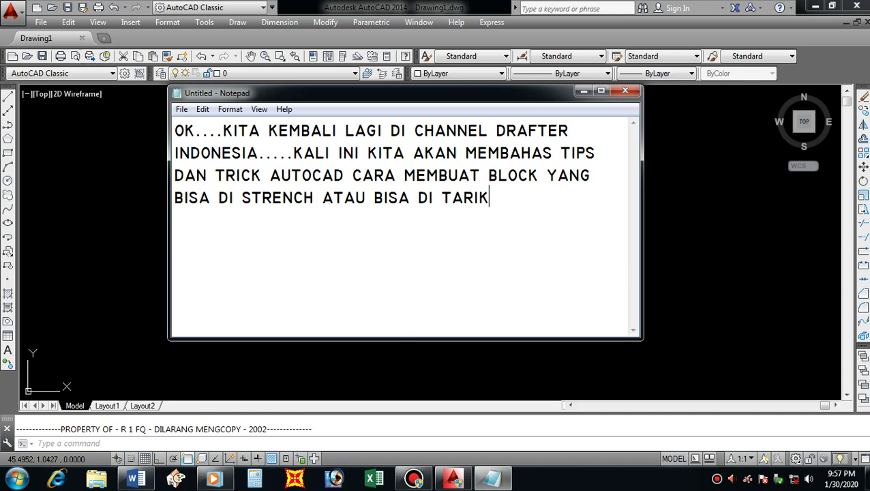
{"action": "type", "text": "....KEGUNAAN BLOK"}
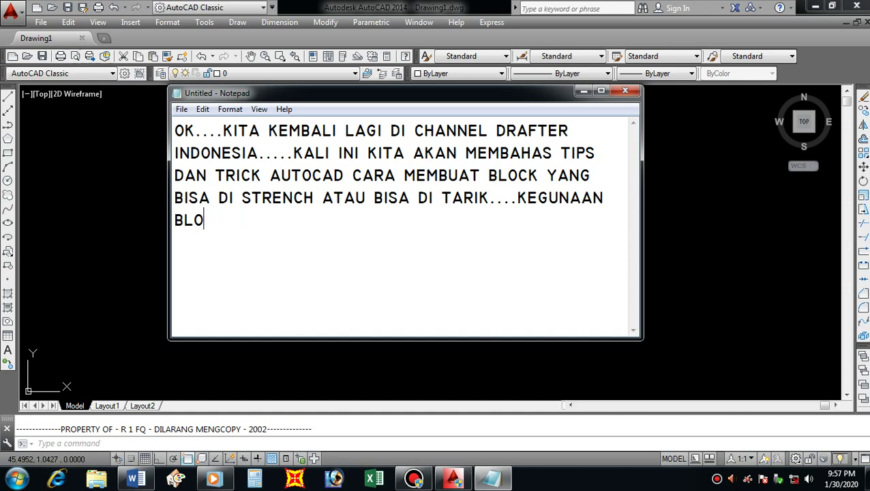
- Add that such blocks suit walls or columns, a subscribe reminder, and 'PERTAMA TAMA KITA BUKA FILE BARU'
{"action": "type", "text": "K INI SALAH SATUNYA U"}
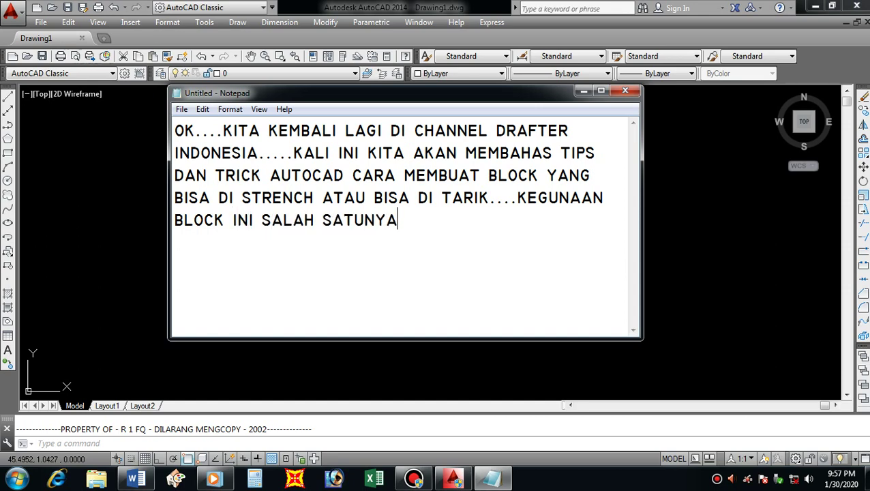
{"action": "type", "text": "NTUK "}
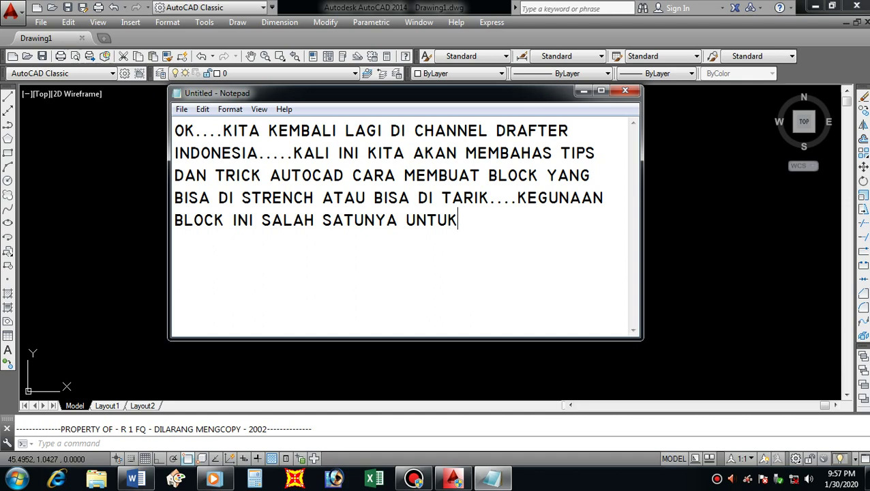
{"action": "type", "text": "DINDING "}
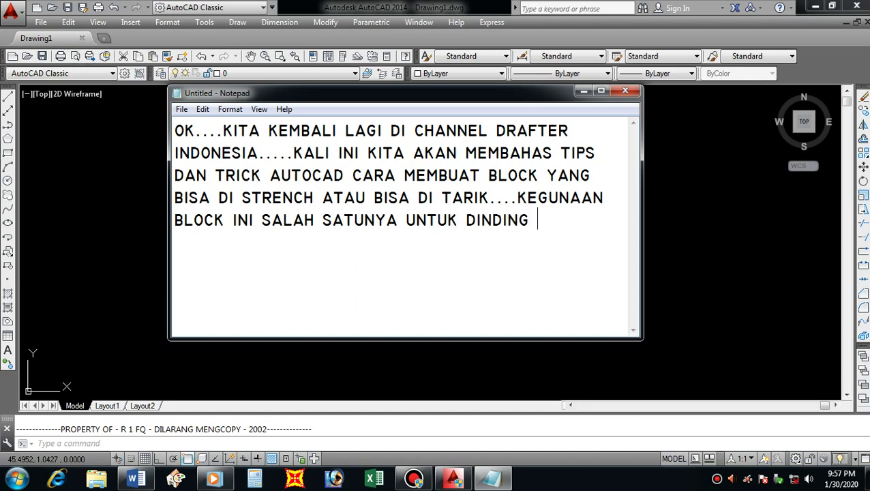
{"action": "type", "text": "BANGUNAN AT"}
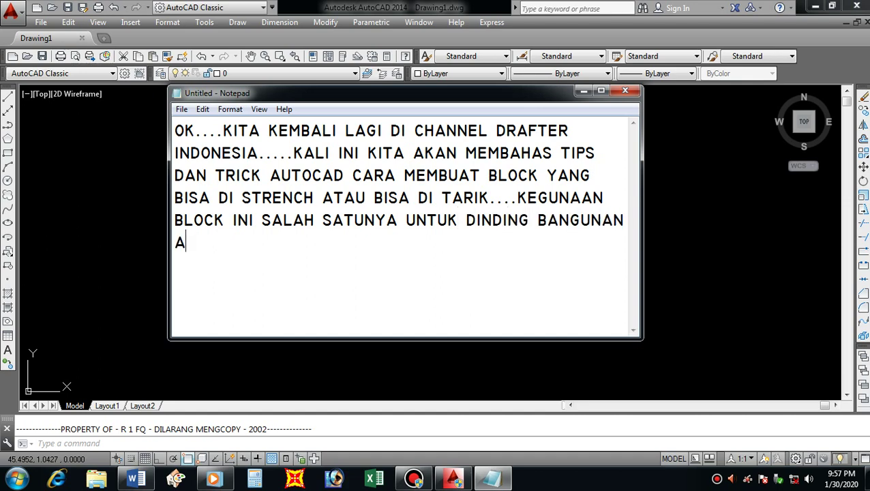
{"action": "type", "text": "AU KOLOM BANGUNAN......."}
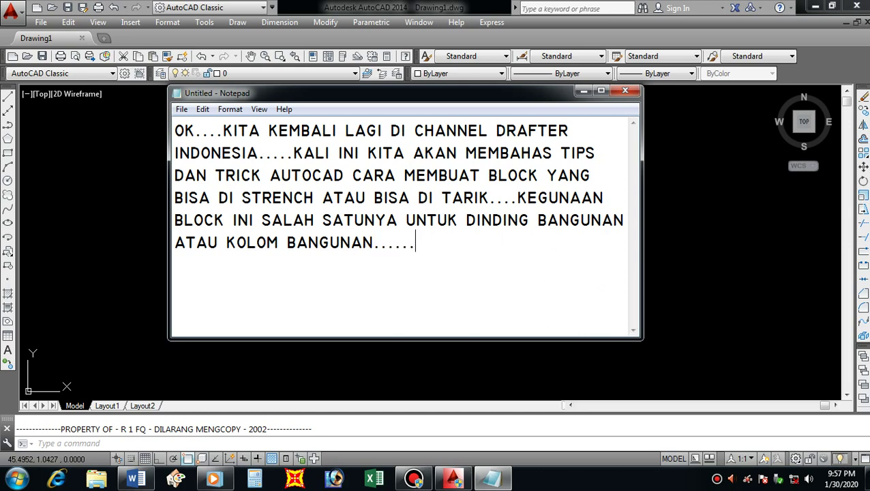
{"action": "type", "text": "MARI KITA SIMAK BERSAMA SAMA....."}
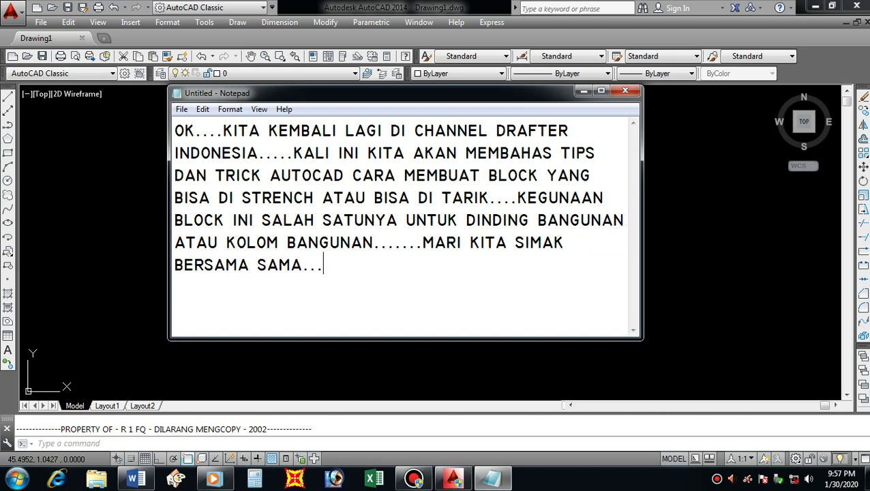
{"action": "type", "text": "SEMOGA B"}
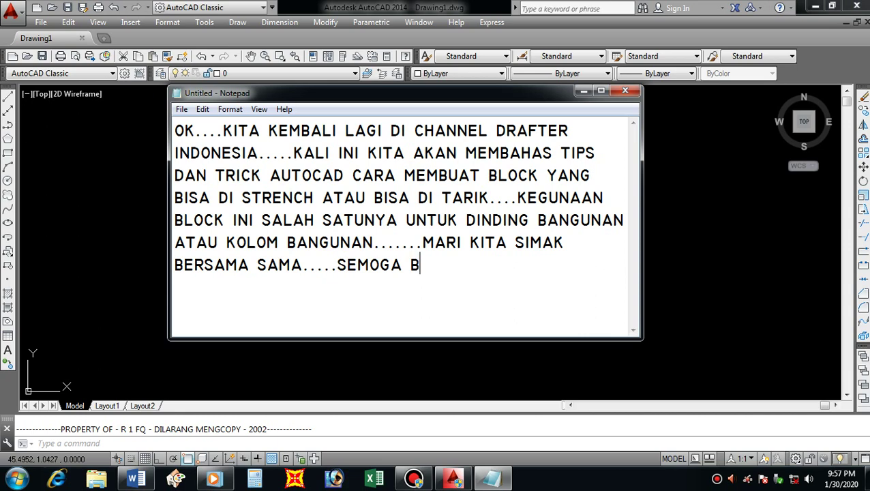
{"action": "type", "text": "ERMANFAAT...."}
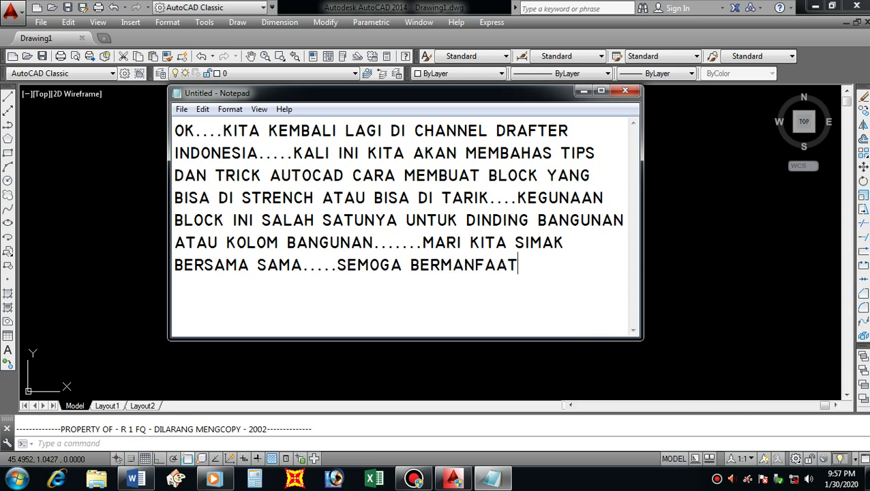
{"action": "type", "text": "T"}
{"action": "key", "text": "BackSpace"}
{"action": "type", "text": "JANGAN "}
{"action": "type", "text": "LUPA SUBCRING &"}
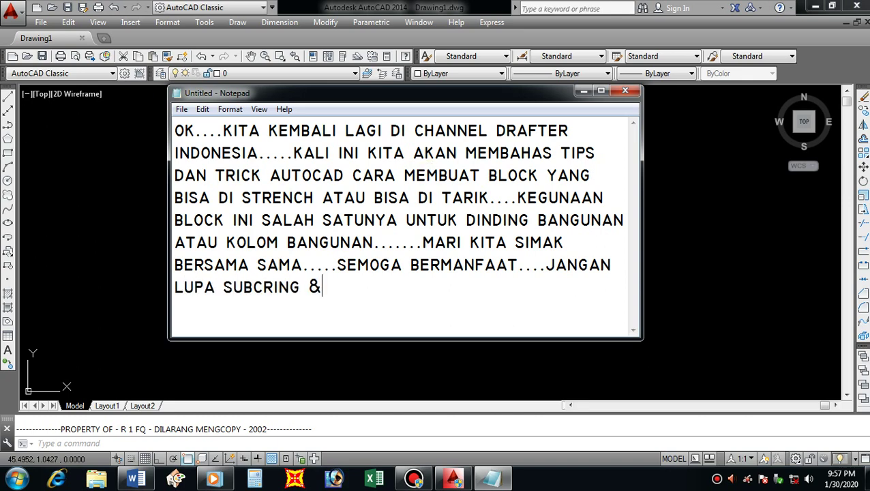
{"action": "key", "text": "BackSpace"}
{"action": "key", "text": "BackSpace"}
{"action": "key", "text": "BackSpace"}
{"action": "key", "text": "BackSpace"}
{"action": "type", "text": "BE & LIKE............."}
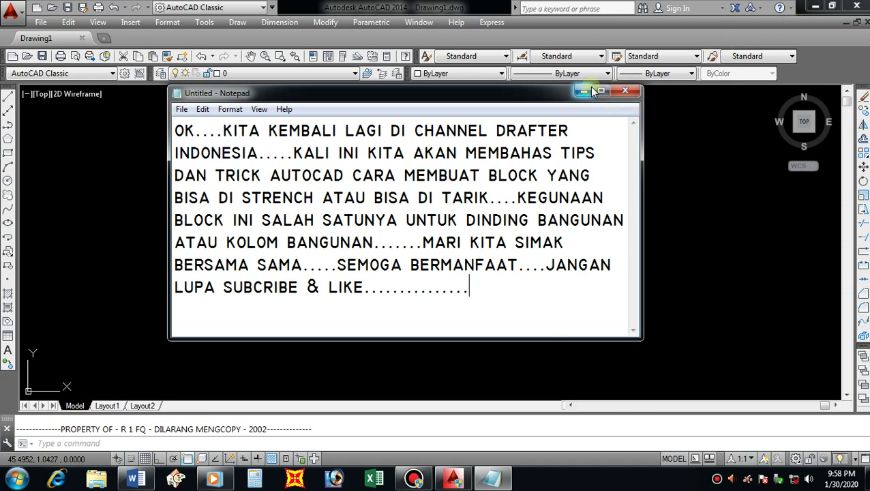
{"action": "type", "text": "OK....."}
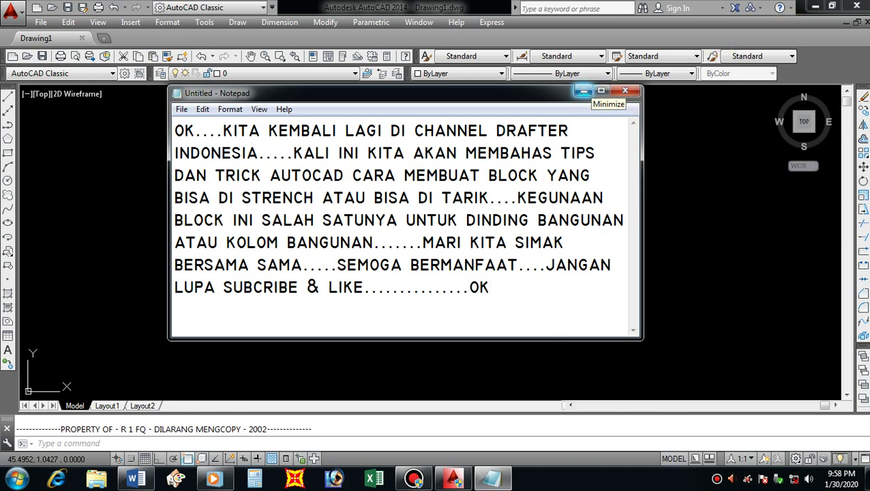
{"action": "type", "text": "PERT"}
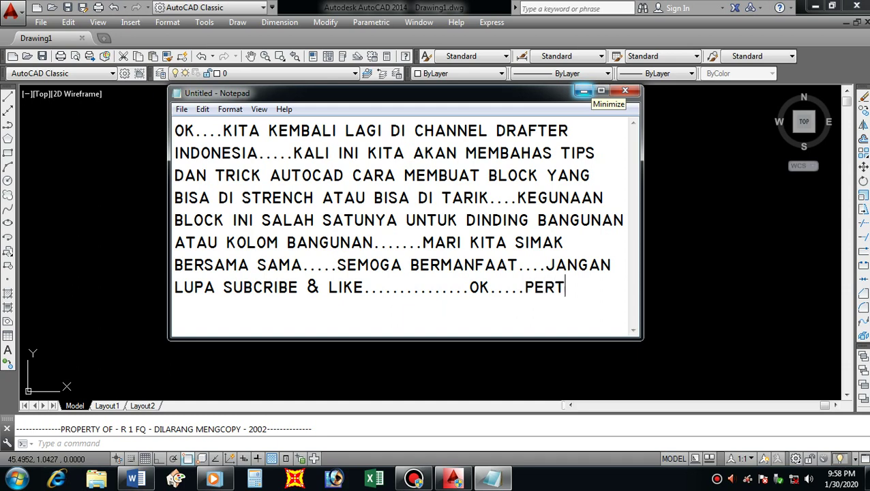
{"action": "type", "text": "AMA TAM"}
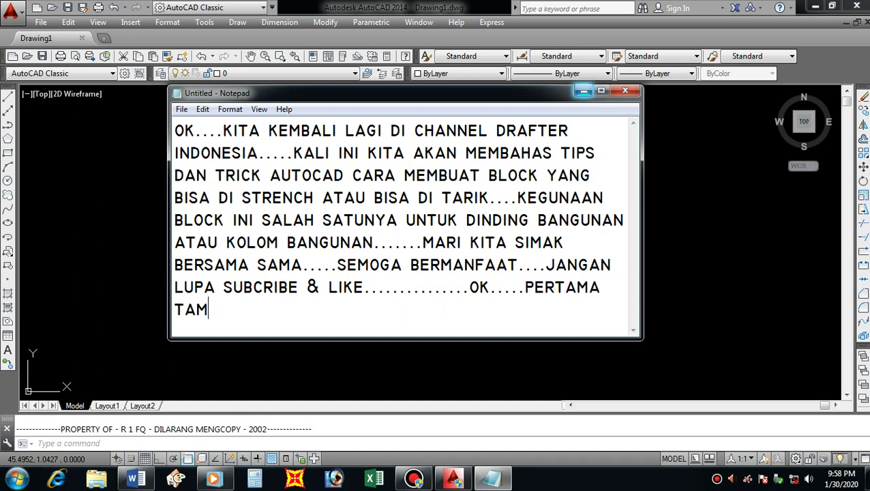
{"action": "type", "text": "A KITA BUKA FILE BARU"}
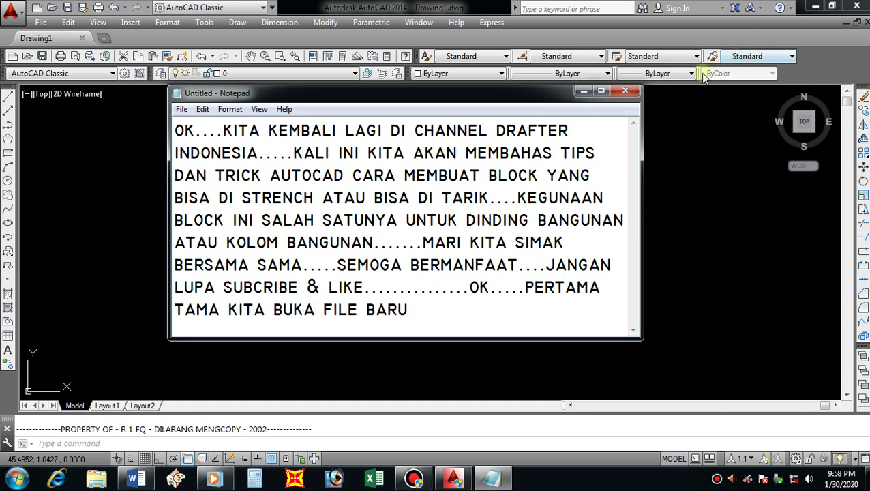
- Close Drawing1 and start a new drawing from the acadiso template
{"action": "left_click", "coordinate": [583, 90]}
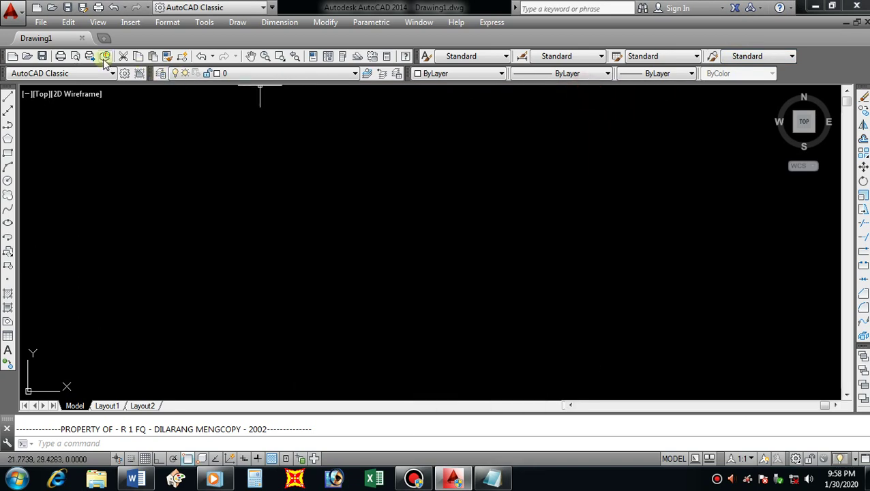
{"action": "left_click", "coordinate": [82, 38]}
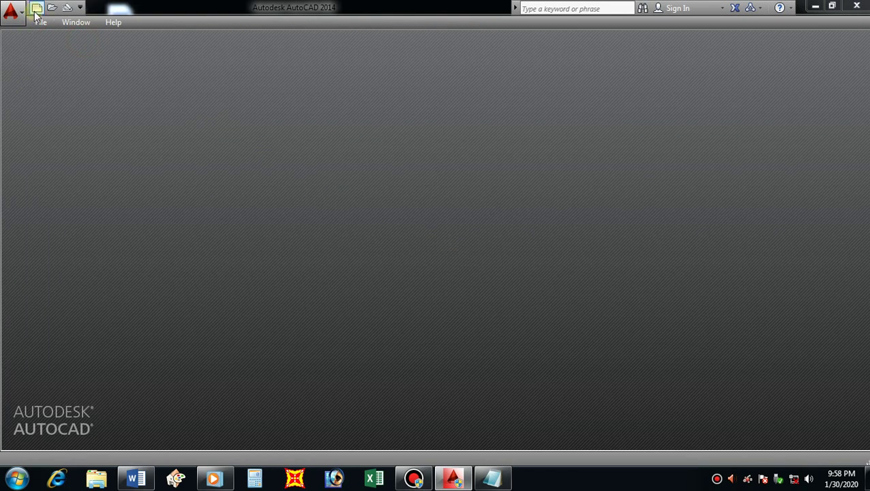
{"action": "left_click", "coordinate": [36, 11]}
{"action": "left_click", "coordinate": [350, 231]}
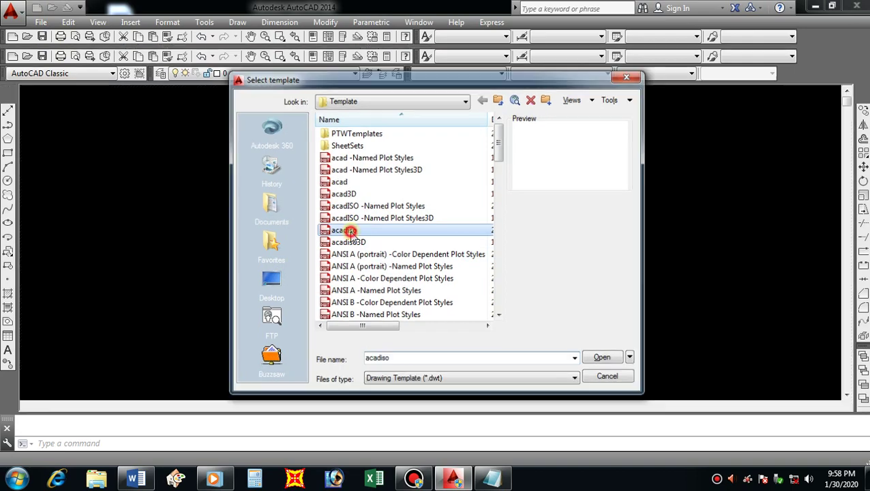
{"action": "double_click", "coordinate": [350, 232]}
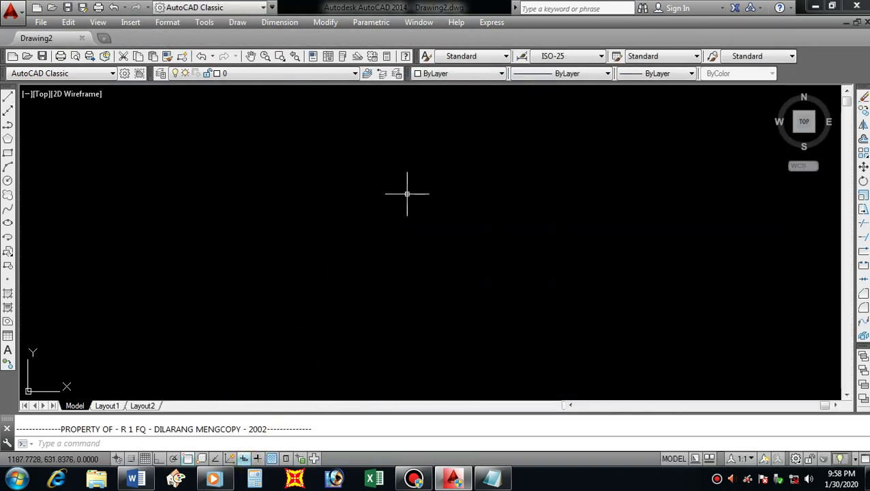
- Set the insertion scale to Meters with UN, then note 'KITA AKAN MEMBUAT DINDING' in Notepad
{"action": "type", "text": "UN"}
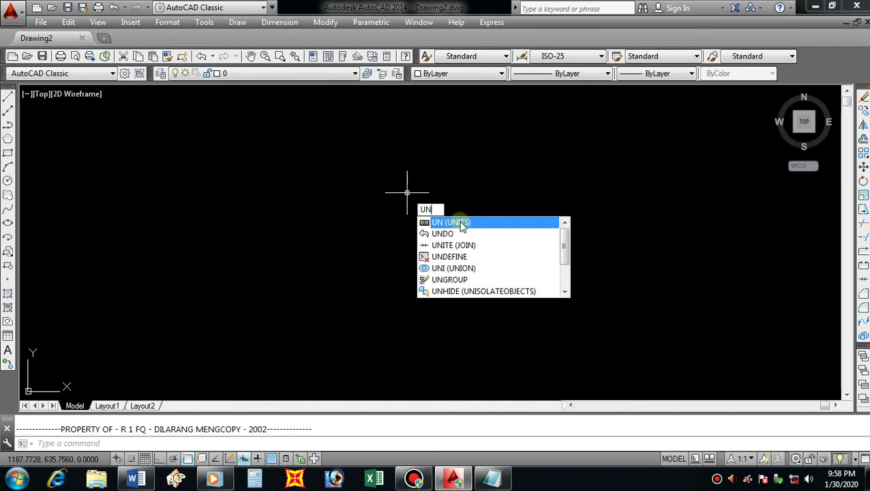
{"action": "left_click", "coordinate": [462, 223]}
{"action": "left_click", "coordinate": [405, 236]}
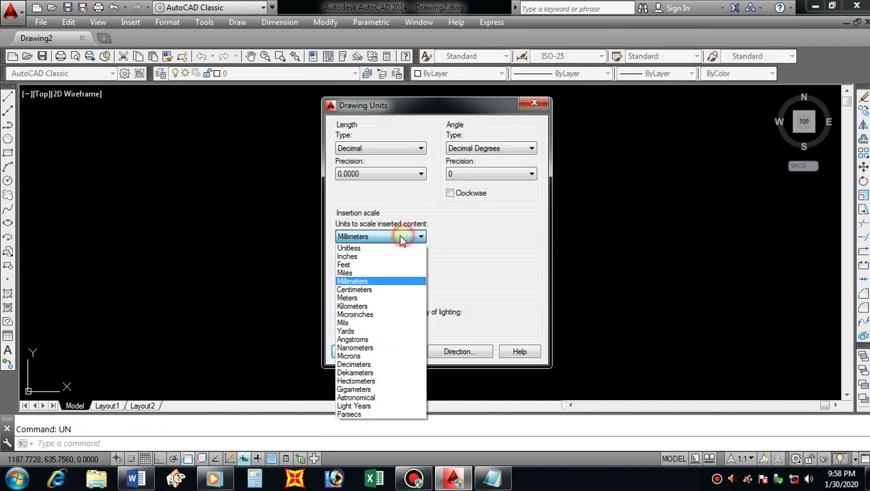
{"action": "left_click", "coordinate": [382, 301]}
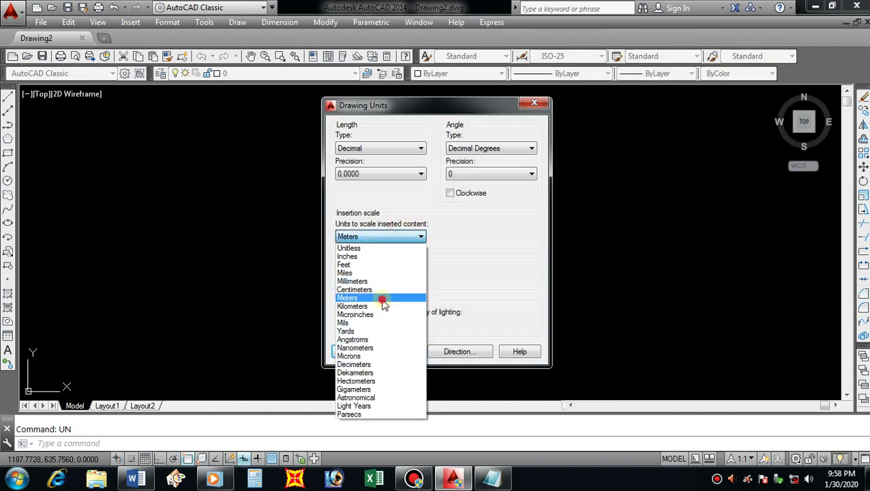
{"action": "left_click", "coordinate": [348, 351]}
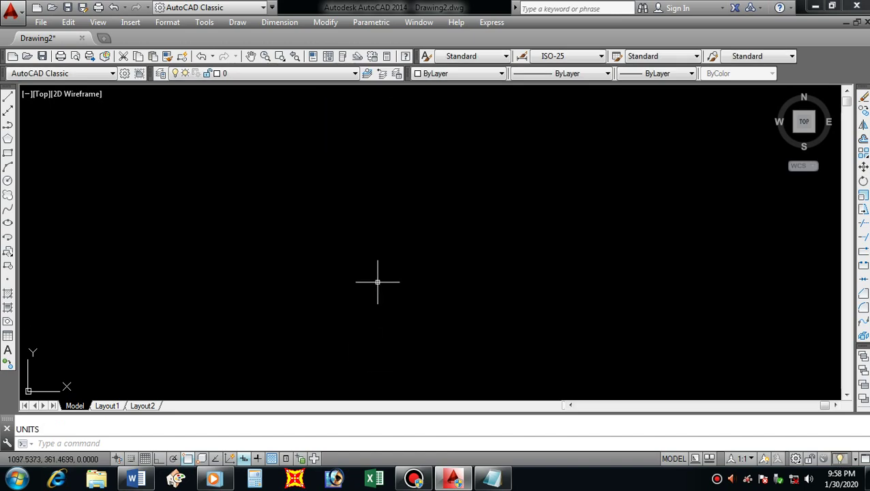
{"action": "left_click", "coordinate": [491, 478]}
{"action": "type", "text": "...KITA AKAN MEMBUA"}
{"action": "type", "text": "DINDING"}
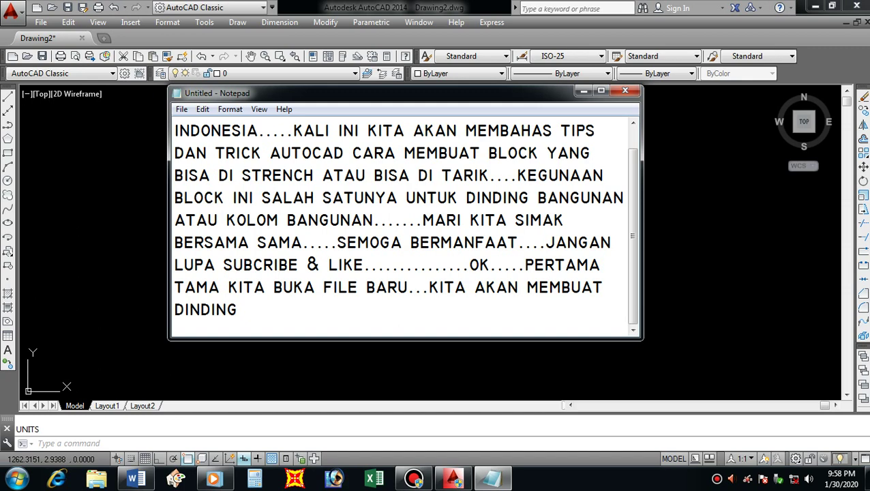
{"action": "type", "text": "YA"}
{"action": "type", "text": "LENGKAP"}
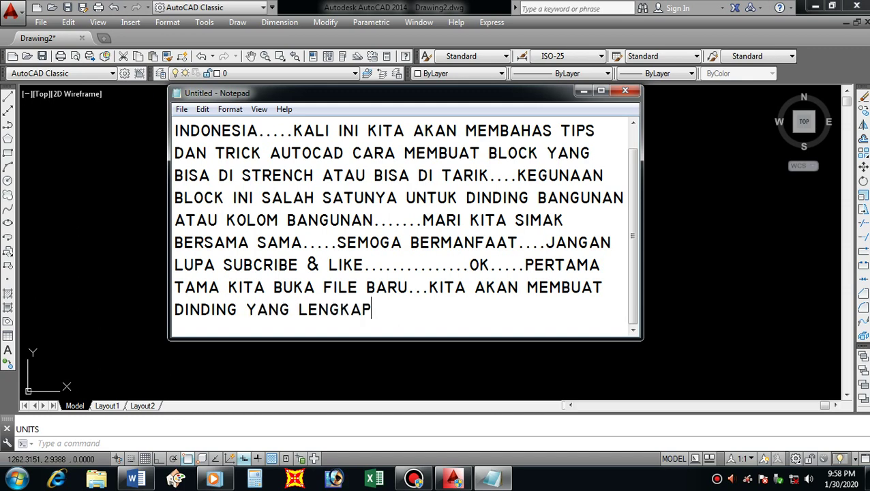
{"action": "type", "text": "...."}
- Hide Notepad to show the empty Drawing2 canvas
{"action": "left_click", "coordinate": [583, 91]}
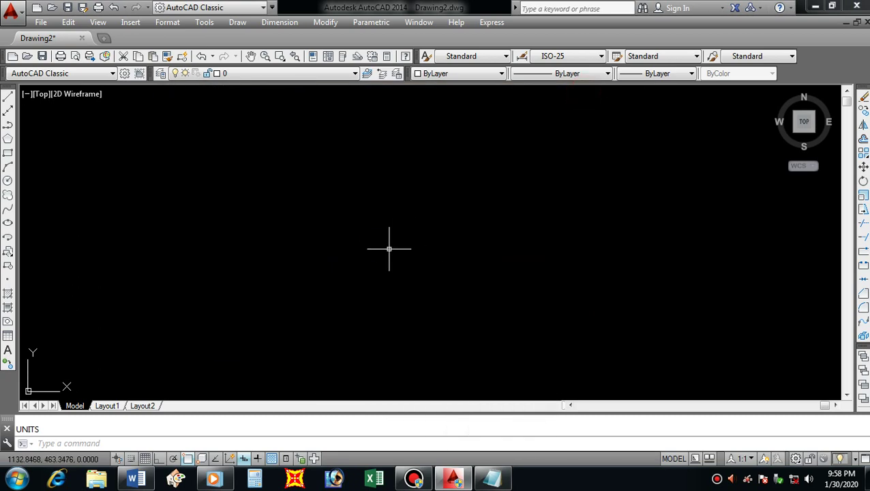
- Draw a horizontal wall line of length 1 with Ortho on, then zoom to extents
{"action": "type", "text": "l"}
{"action": "key", "text": "Return"}
{"action": "left_click", "coordinate": [300, 225]}
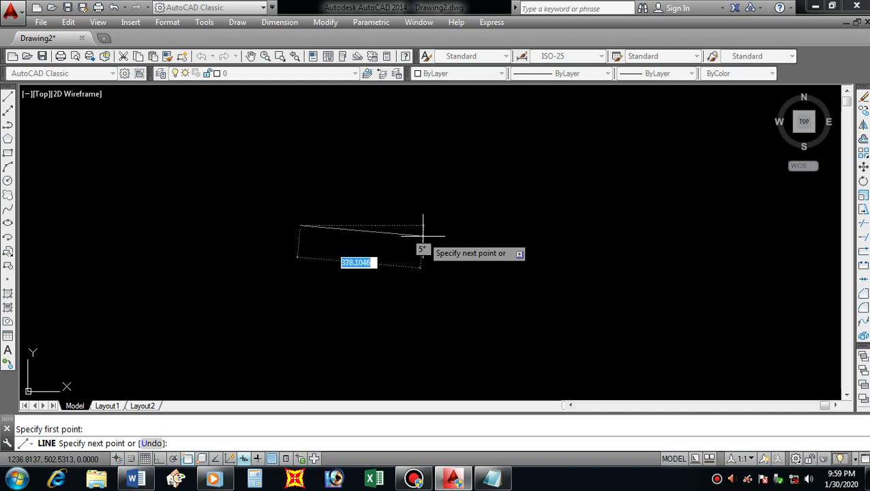
{"action": "key", "text": "F8"}
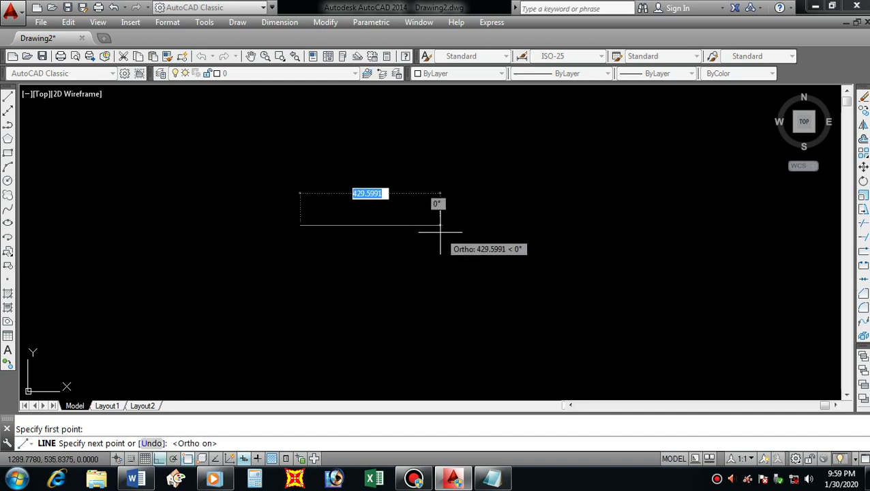
{"action": "type", "text": "1"}
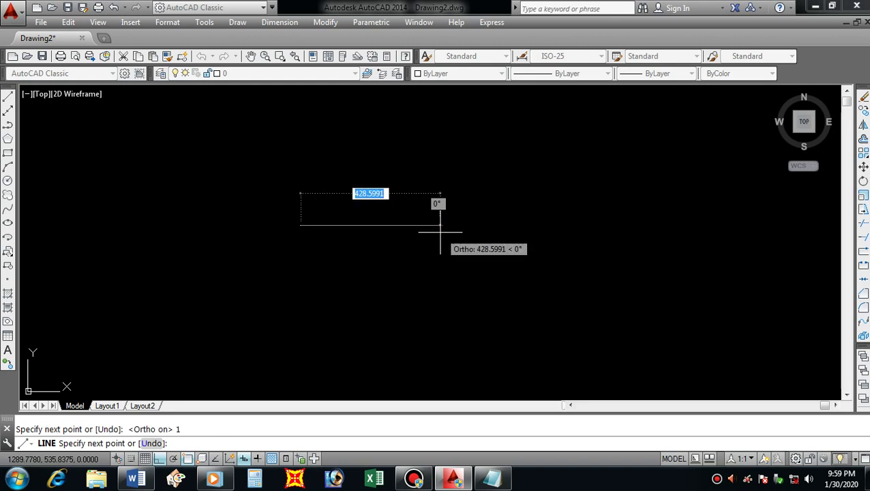
{"action": "key", "text": "Return"}
{"action": "type", "text": "z"}
{"action": "key", "text": "Return"}
{"action": "type", "text": "e"}
{"action": "key", "text": "Return"}
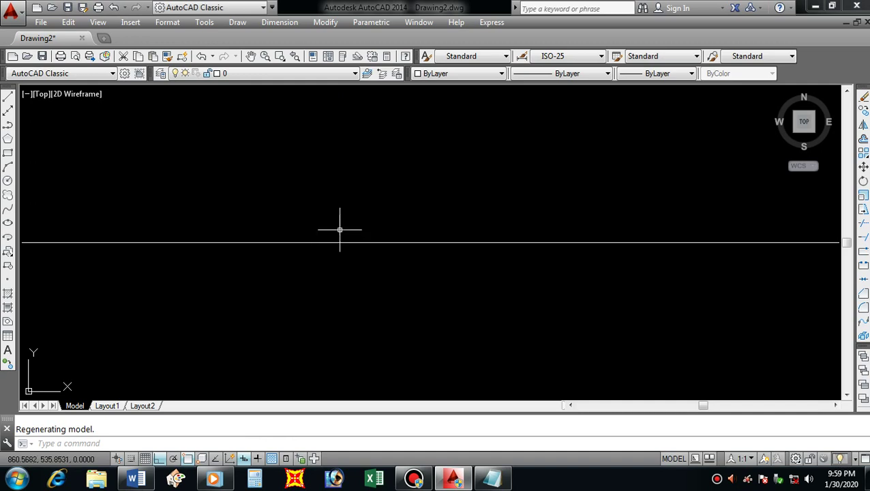
- Offset the wall line 0.075 above and below
{"action": "type", "text": "o"}
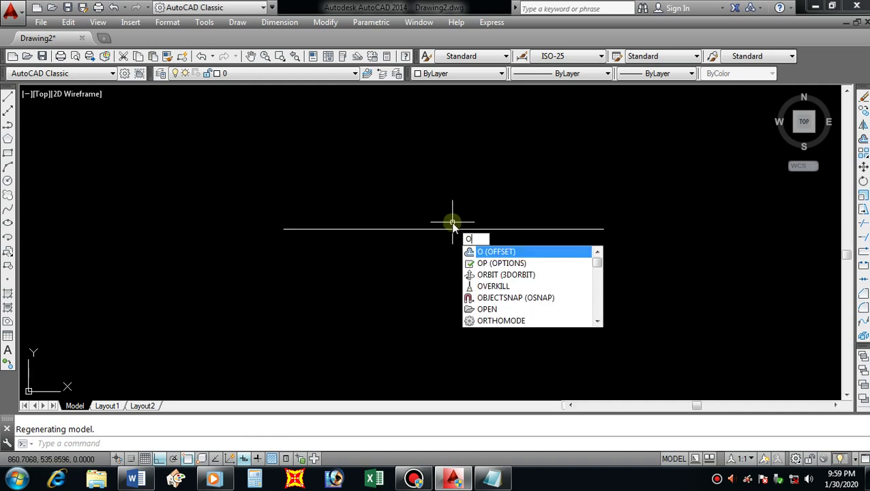
{"action": "key", "text": "Return"}
{"action": "type", "text": "0."}
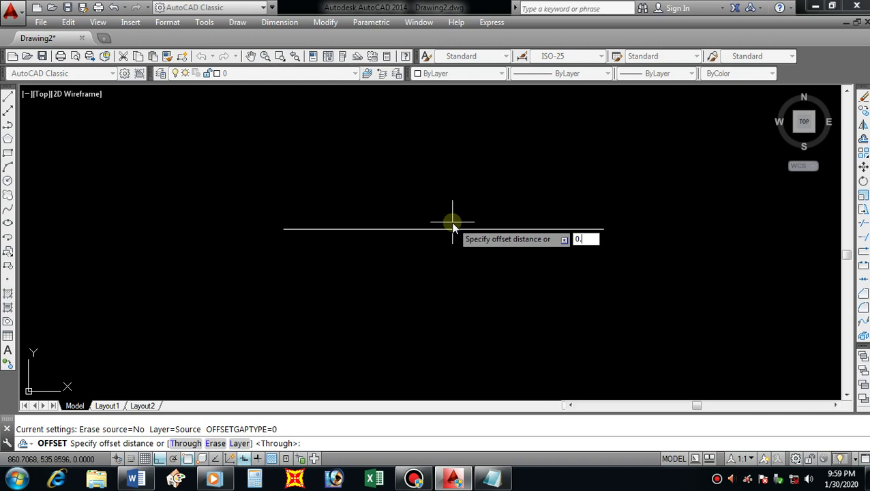
{"action": "type", "text": "075"}
{"action": "key", "text": "Return"}
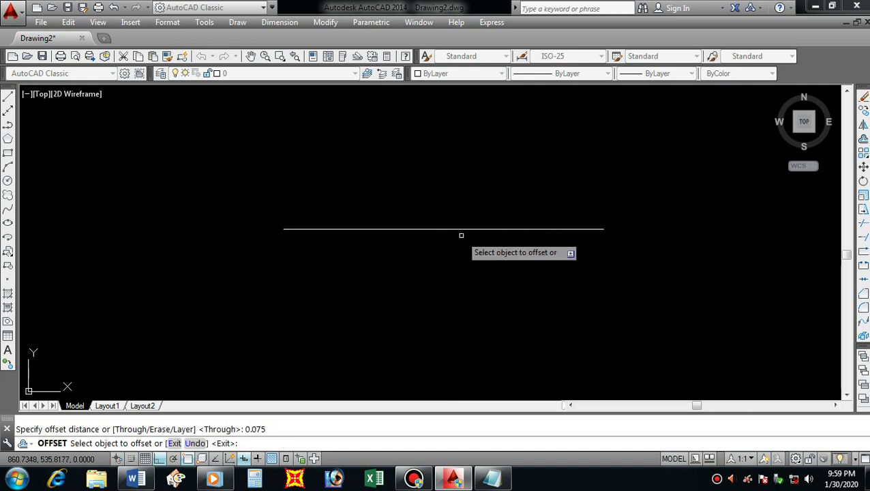
{"action": "left_click", "coordinate": [461, 229]}
{"action": "left_click", "coordinate": [461, 220]}
{"action": "left_click", "coordinate": [463, 229]}
{"action": "left_click", "coordinate": [466, 251]}
{"action": "key", "text": "Return"}
- Offset the middle line 0.05 above and below
{"action": "type", "text": "o"}
{"action": "key", "text": "Return"}
{"action": "type", "text": "0."}
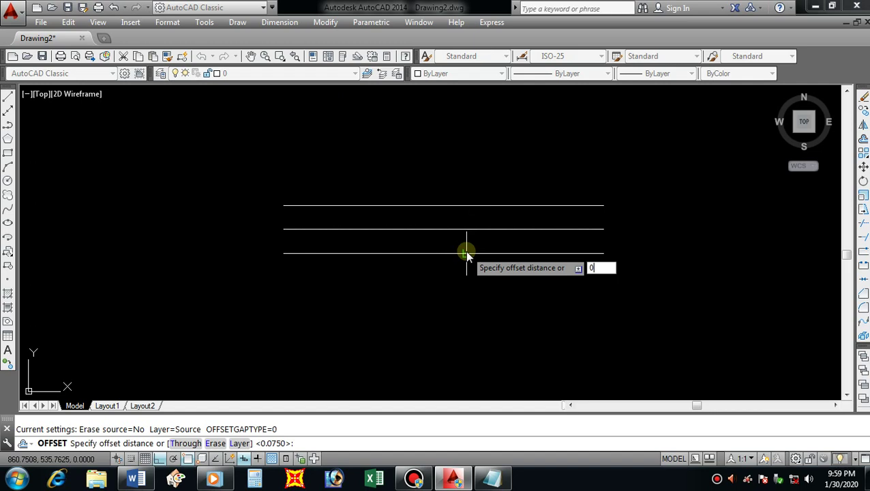
{"action": "type", "text": "05"}
{"action": "key", "text": "Return"}
{"action": "left_click", "coordinate": [475, 229]}
{"action": "left_click", "coordinate": [477, 243]}
{"action": "left_click", "coordinate": [482, 229]}
{"action": "left_click", "coordinate": [483, 220]}
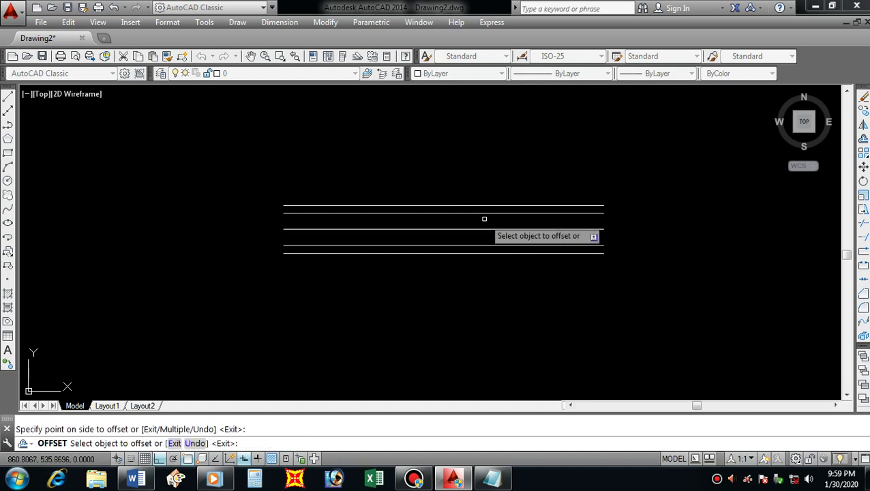
{"action": "key", "text": "Return"}
- Draw two rectangles spanning the offset lines from their left to right ends
{"action": "type", "text": "rec"}
{"action": "key", "text": "Return"}
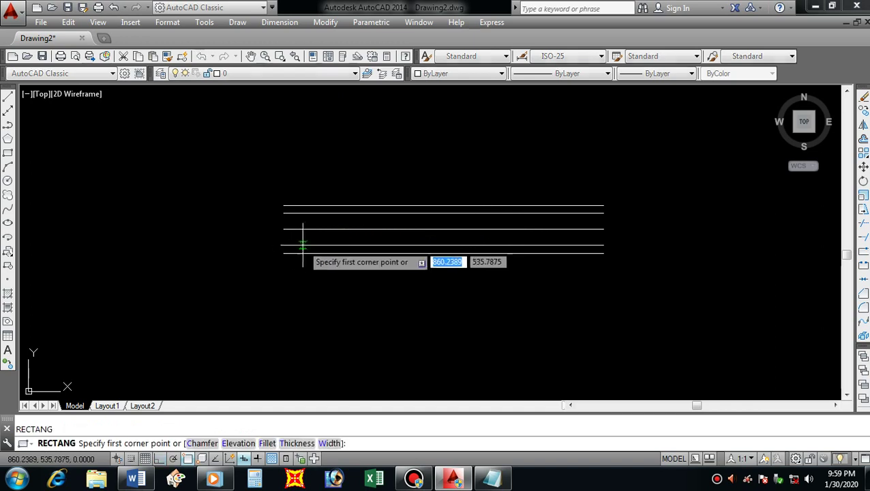
{"action": "key", "text": "Escape"}
{"action": "type", "text": "rec"}
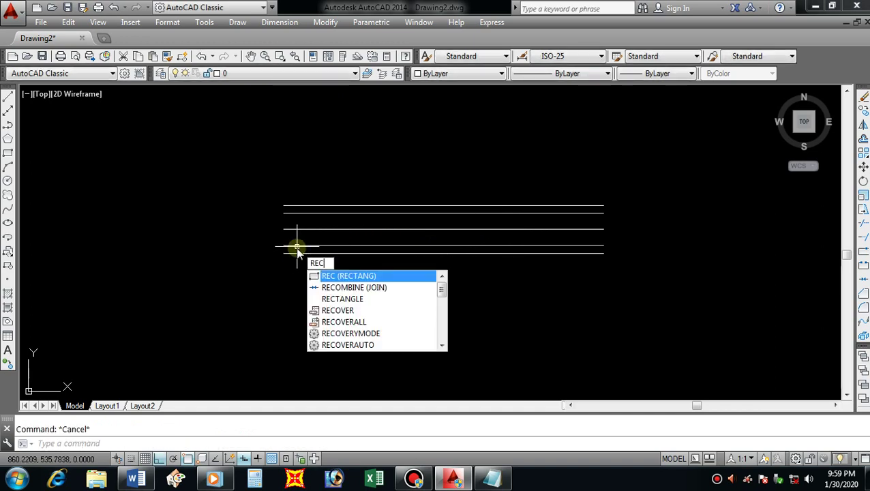
{"action": "key", "text": "Return"}
{"action": "left_click", "coordinate": [284, 245]}
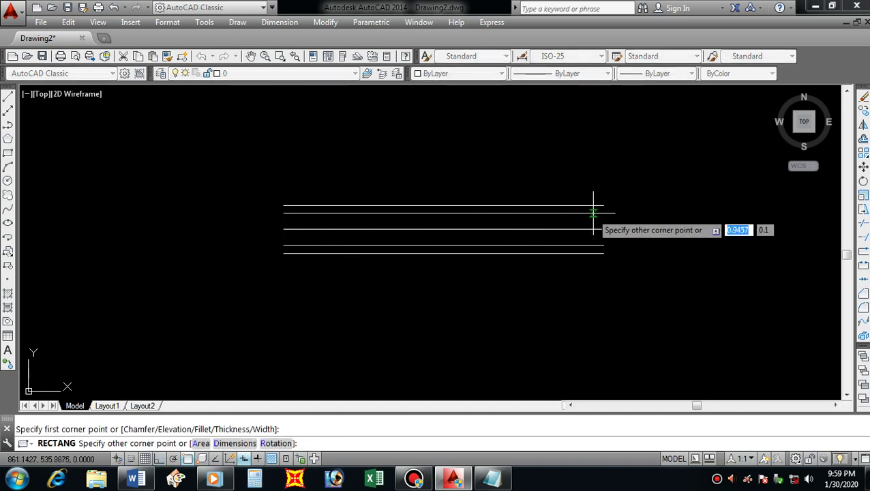
{"action": "left_click", "coordinate": [601, 212]}
{"action": "key", "text": "Return"}
{"action": "left_click", "coordinate": [283, 253]}
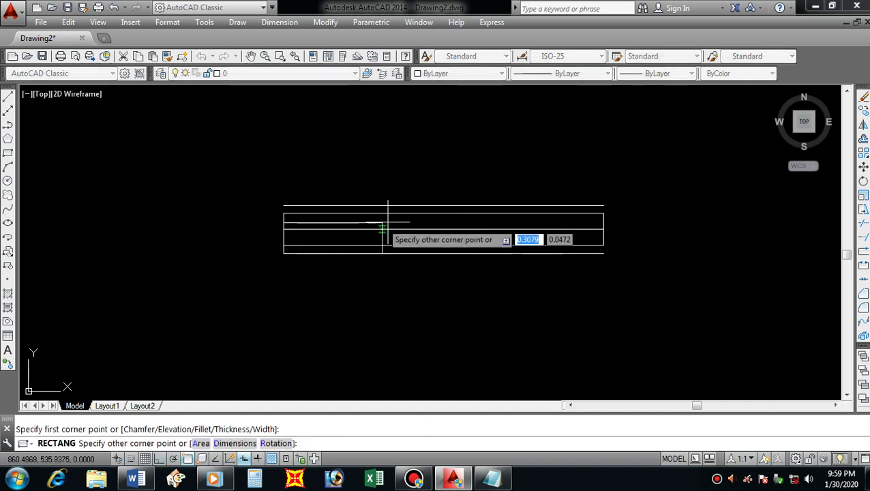
{"action": "left_click", "coordinate": [604, 205]}
- Erase the extra lower rectangle and leftover objects
{"action": "type", "text": "e"}
{"action": "key", "text": "Return"}
{"action": "left_click", "coordinate": [243, 170]}
{"action": "left_click", "coordinate": [649, 224]}
{"action": "left_click", "coordinate": [263, 233]}
{"action": "left_click", "coordinate": [623, 293]}
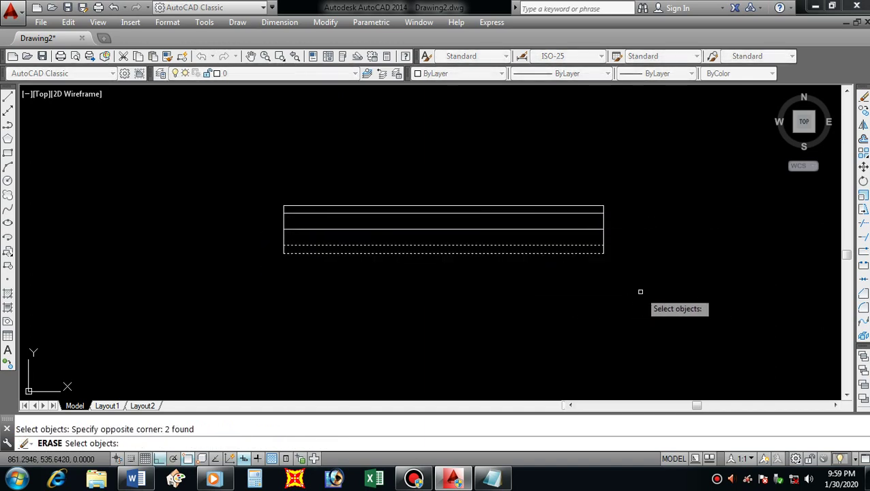
{"action": "key", "text": "Return"}
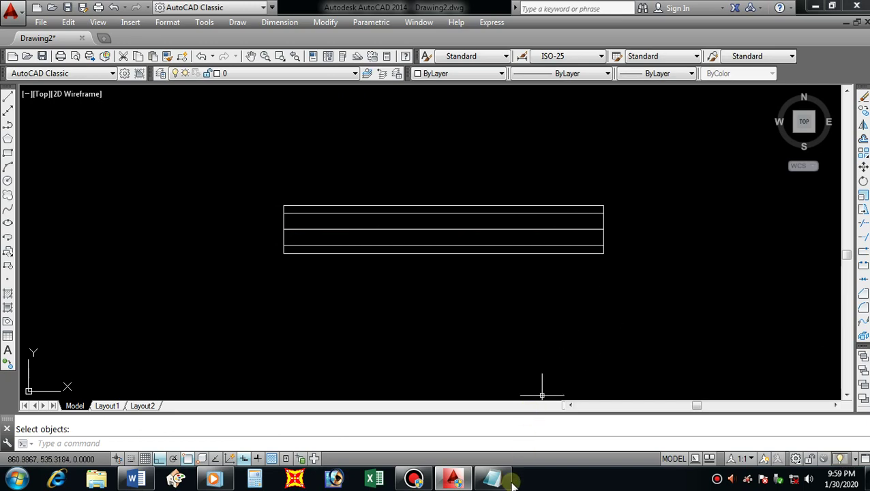
{"action": "left_click", "coordinate": [493, 477]}
- Add 'JANGAN LUPA KITA BUAT LAYER BARU....' to the narration and hide Notepad
{"action": "type", "text": "J"}
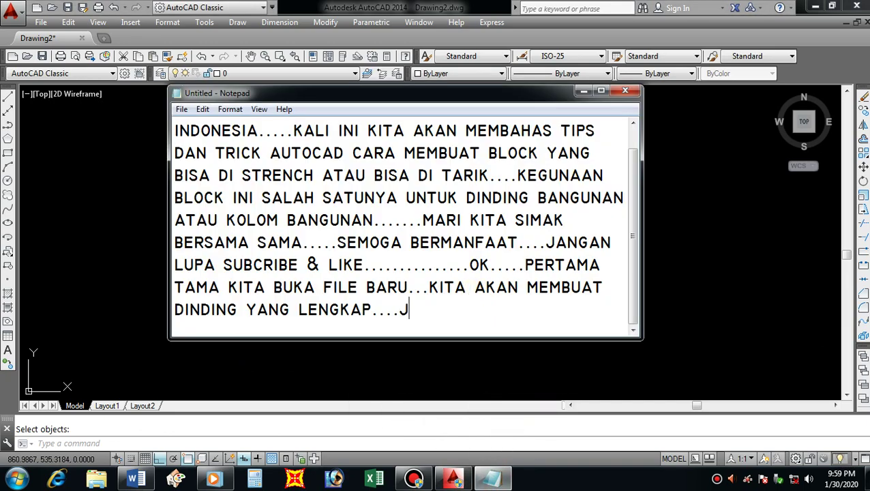
{"action": "type", "text": "AN LUPA KITA BUA"}
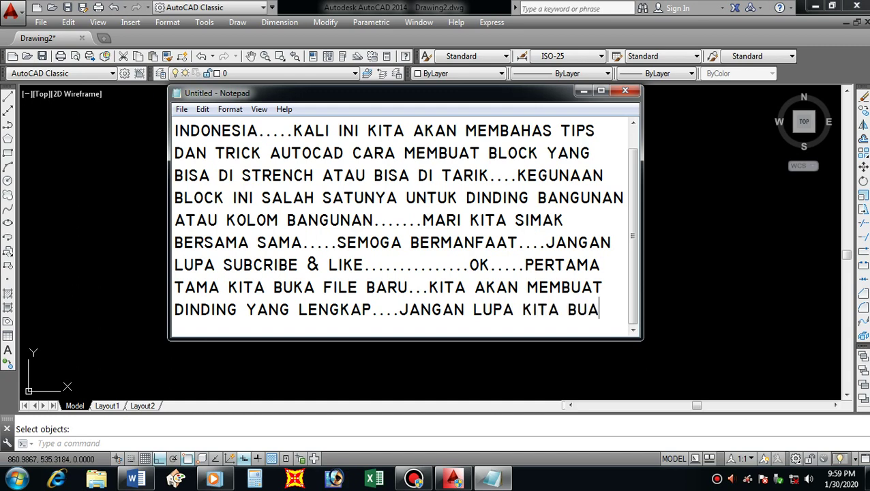
{"action": "type", "text": "LAYER BARU...."}
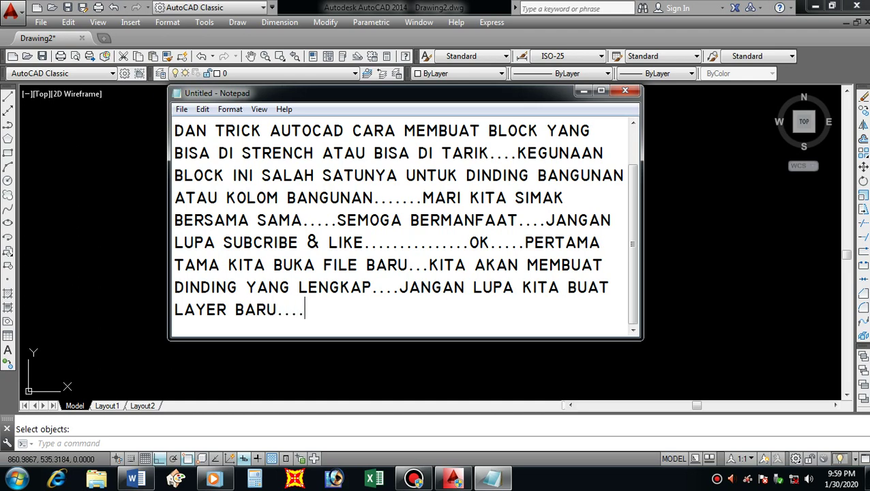
{"action": "left_click", "coordinate": [583, 90]}
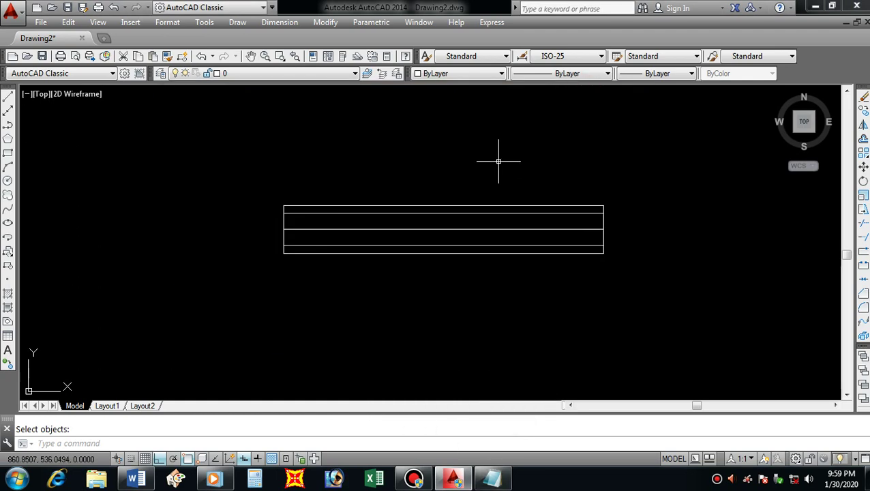
- Create layer fin with colour 1 (red) and 0.05 mm lineweight
{"action": "type", "text": "LA"}
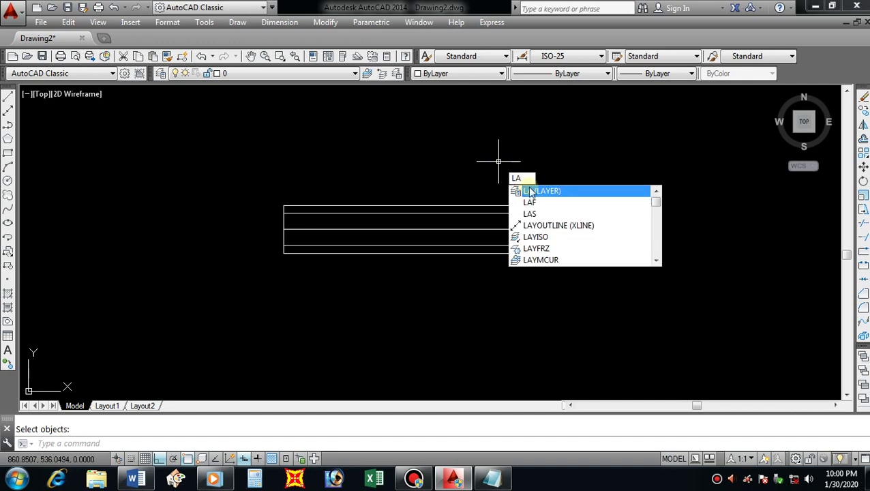
{"action": "left_click", "coordinate": [525, 192]}
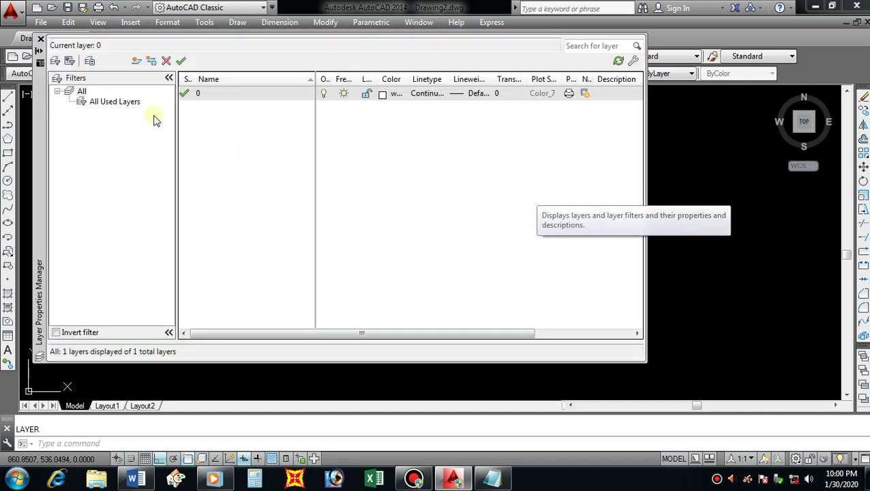
{"action": "left_click", "coordinate": [151, 61]}
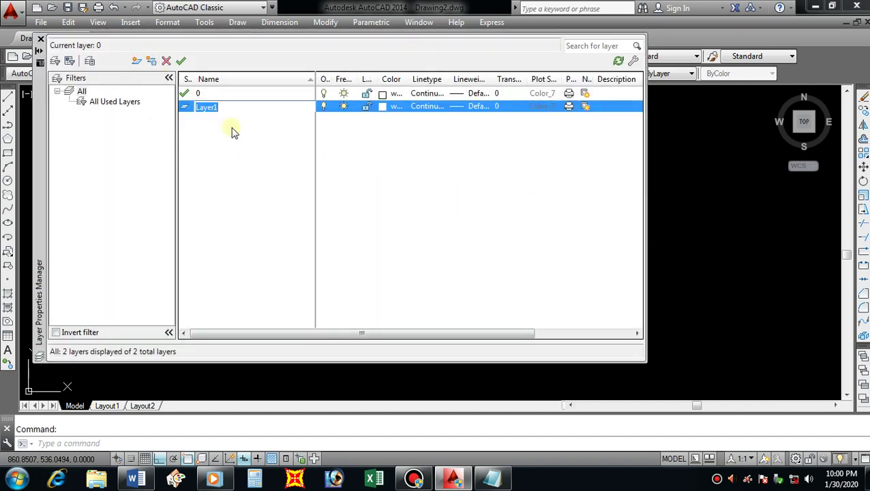
{"action": "type", "text": "as"}
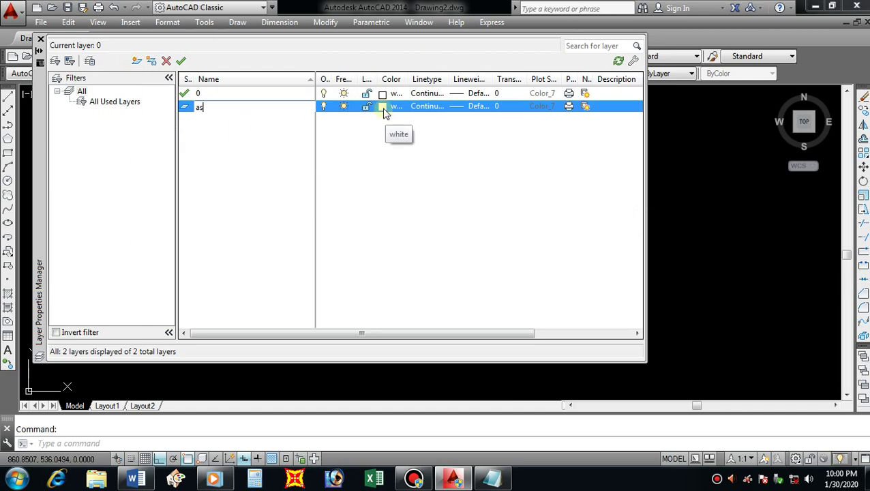
{"action": "key", "text": "BackSpace"}
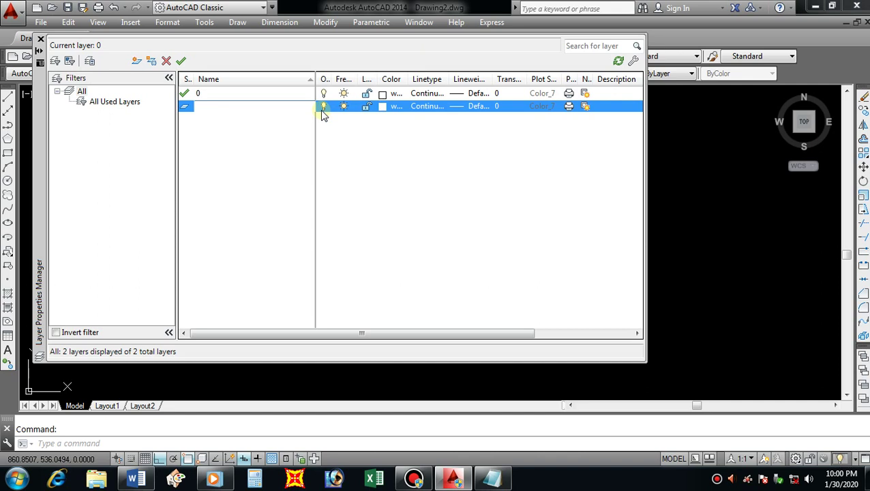
{"action": "type", "text": "fin"}
{"action": "left_click", "coordinate": [382, 106]}
{"action": "type", "text": "1"}
{"action": "key", "text": "Return"}
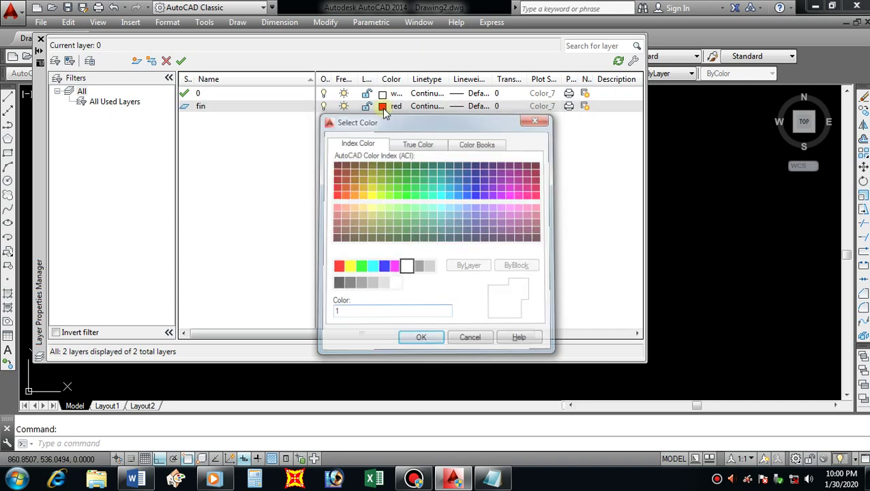
{"action": "left_click", "coordinate": [455, 107]}
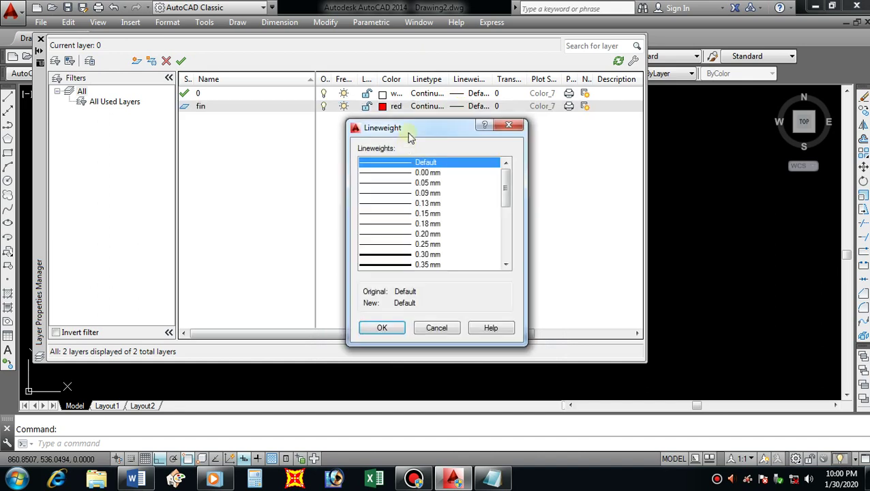
{"action": "left_click", "coordinate": [424, 184]}
{"action": "left_click", "coordinate": [382, 327]}
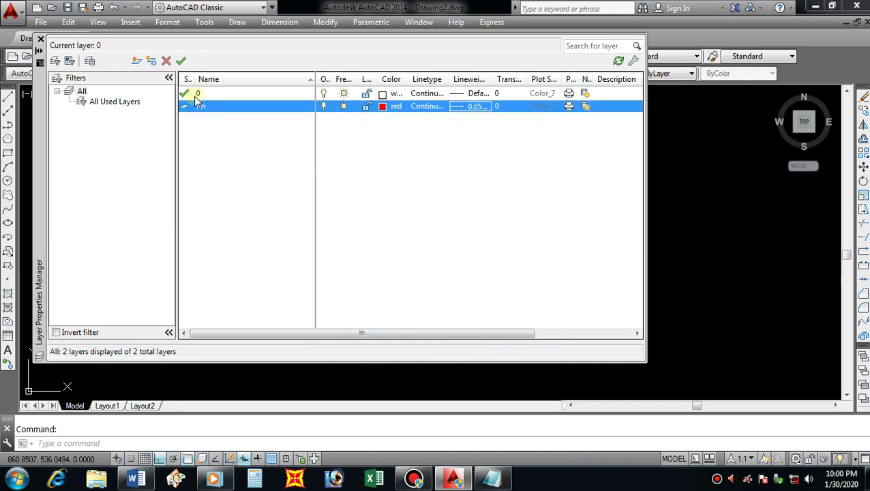
- Add layer str in cyan with Default lineweight and close the layer manager
{"action": "left_click", "coordinate": [136, 61]}
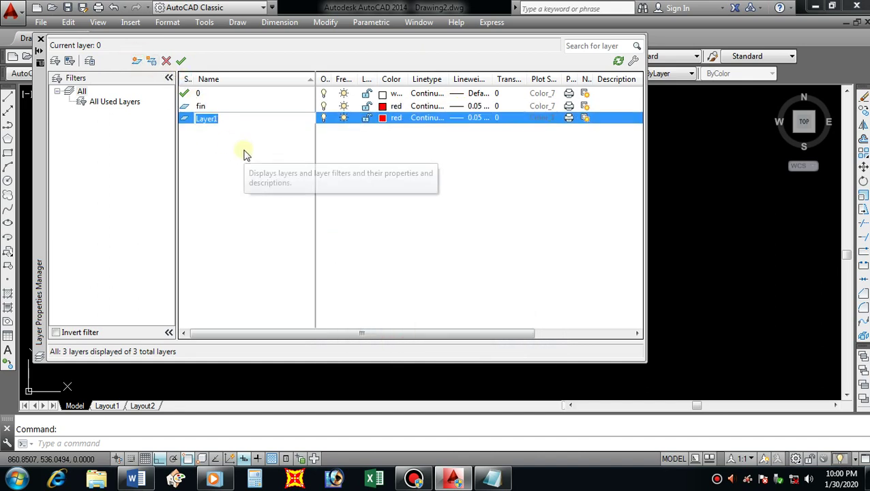
{"action": "type", "text": "str"}
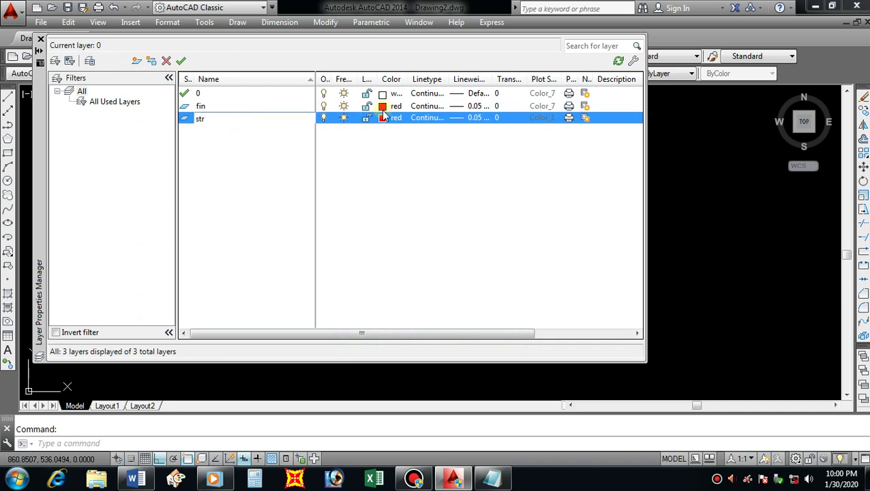
{"action": "left_click", "coordinate": [383, 118]}
{"action": "left_click", "coordinate": [372, 266]}
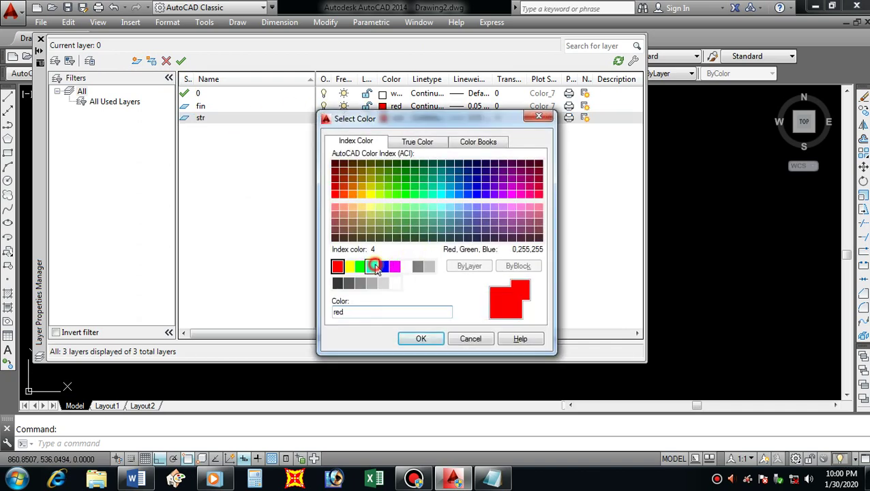
{"action": "left_click", "coordinate": [421, 338]}
{"action": "left_click", "coordinate": [460, 118]}
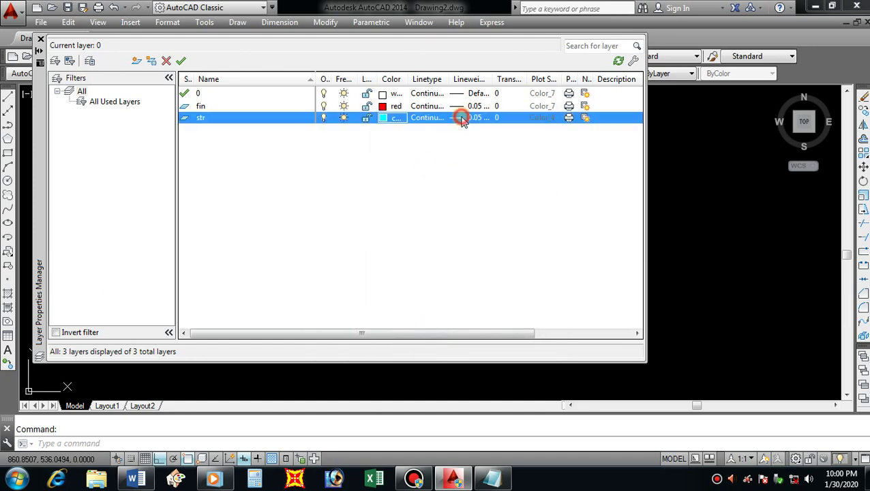
{"action": "left_click", "coordinate": [420, 162]}
{"action": "left_click", "coordinate": [382, 327]}
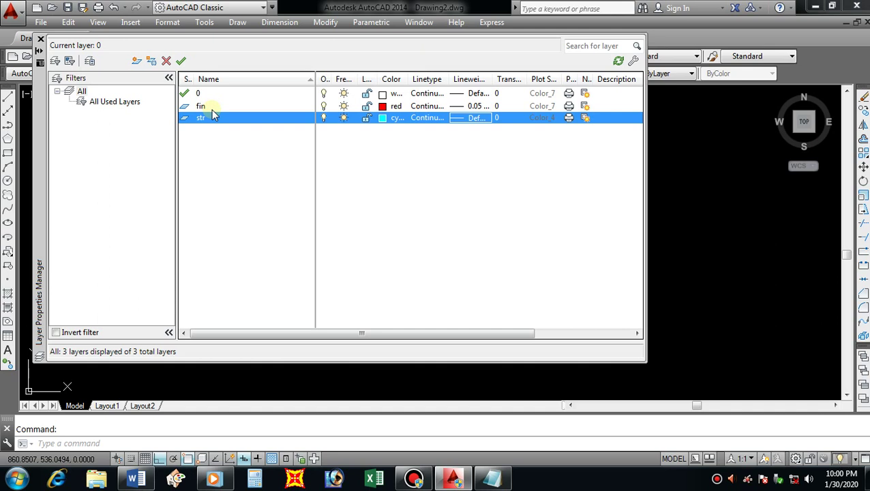
{"action": "left_click", "coordinate": [40, 40]}
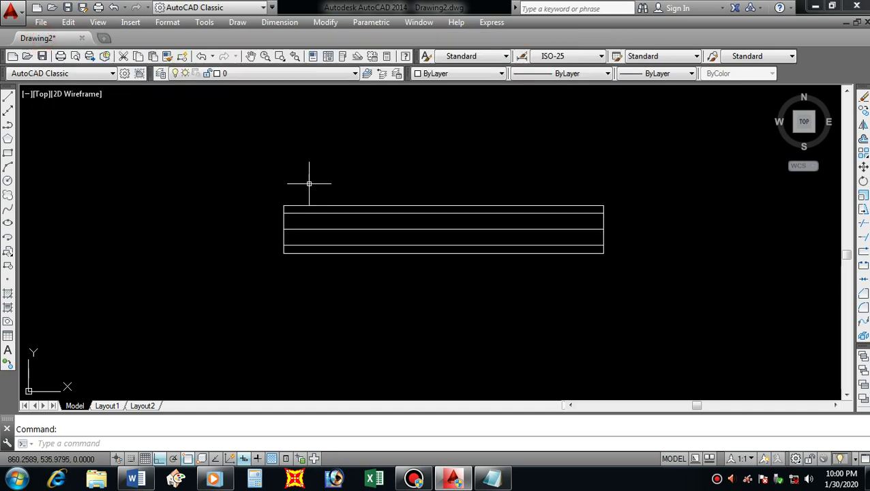
- Put the two inner wall lines on layer str and the outer rectangle on layer fin
{"action": "left_click", "coordinate": [375, 213]}
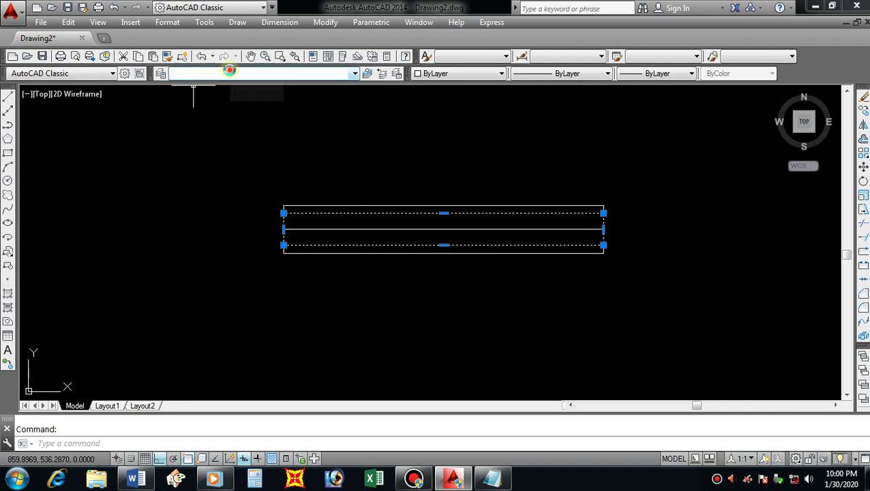
{"action": "left_click", "coordinate": [228, 73]}
{"action": "left_click", "coordinate": [245, 107]}
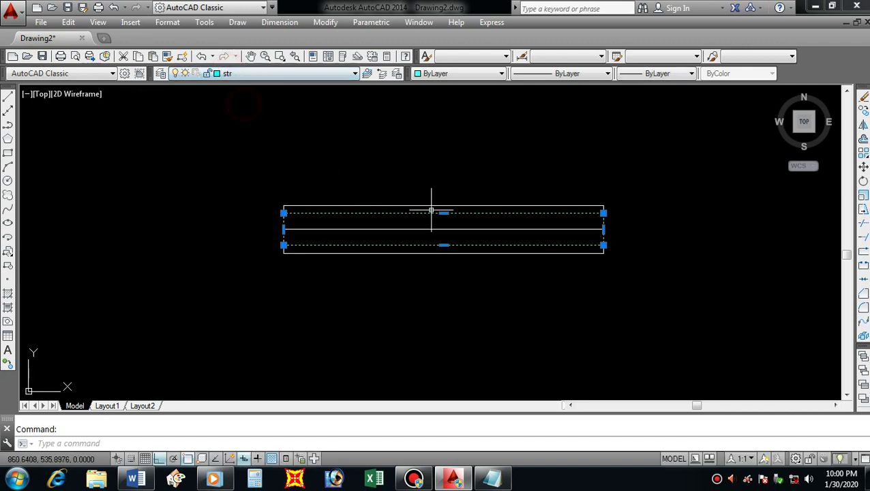
{"action": "key", "text": "Escape"}
{"action": "left_click", "coordinate": [427, 231]}
{"action": "left_click", "coordinate": [344, 147]}
{"action": "left_click", "coordinate": [290, 73]}
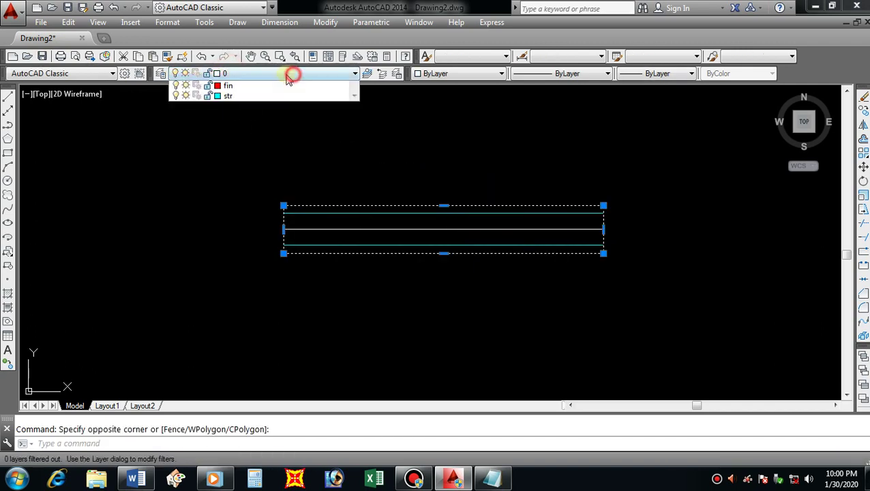
{"action": "left_click", "coordinate": [273, 99]}
{"action": "key", "text": "Escape"}
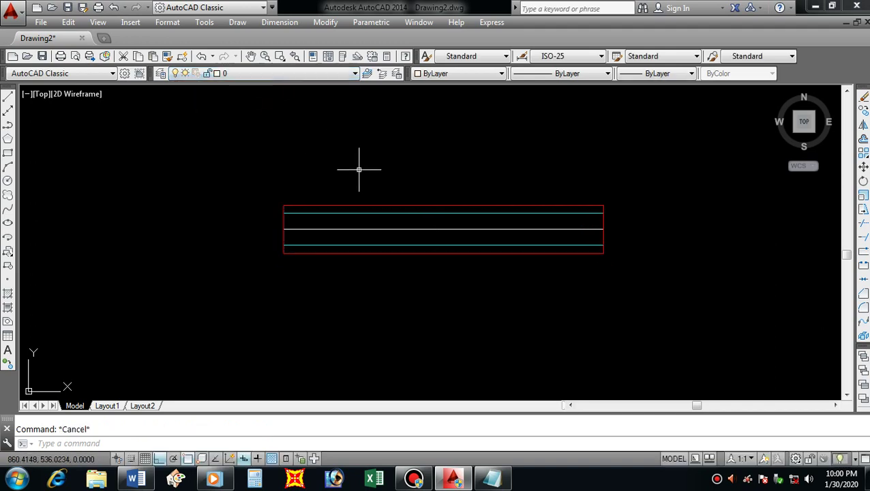
- Create layer h with colour 8 and 0.05 mm lineweight
{"action": "type", "text": "LA"}
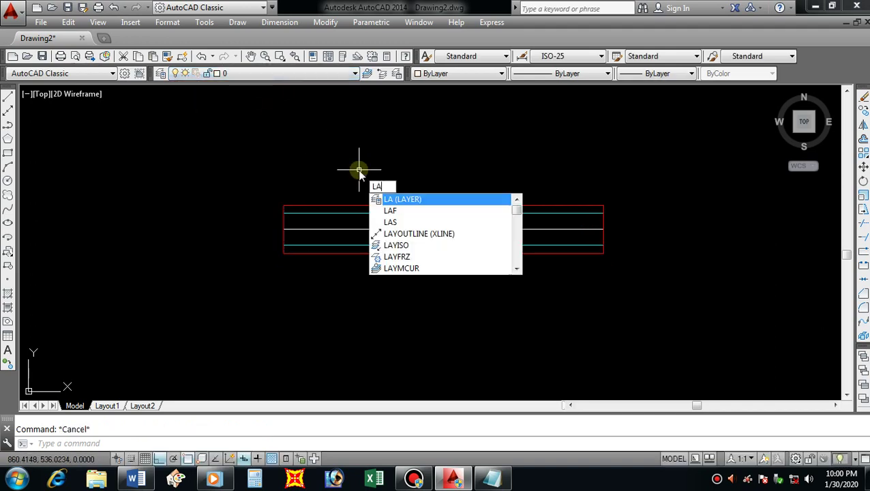
{"action": "left_click", "coordinate": [405, 198]}
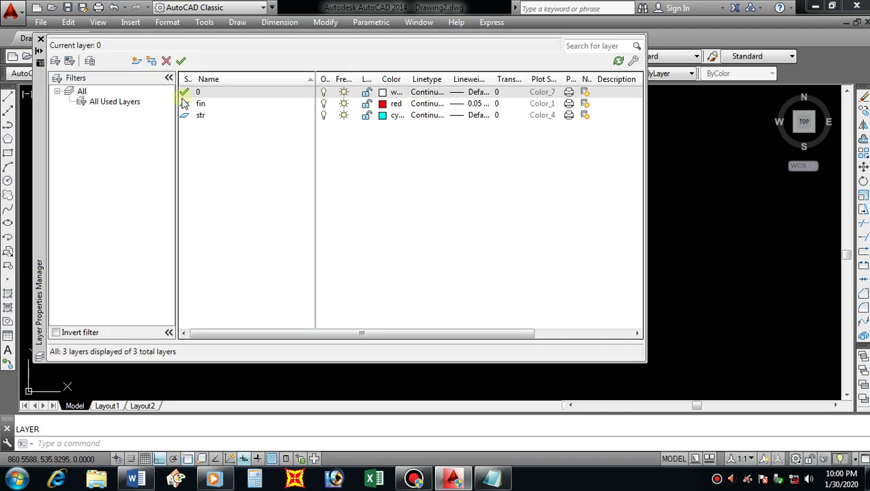
{"action": "left_click", "coordinate": [137, 60]}
{"action": "type", "text": "h"}
{"action": "left_click", "coordinate": [382, 104]}
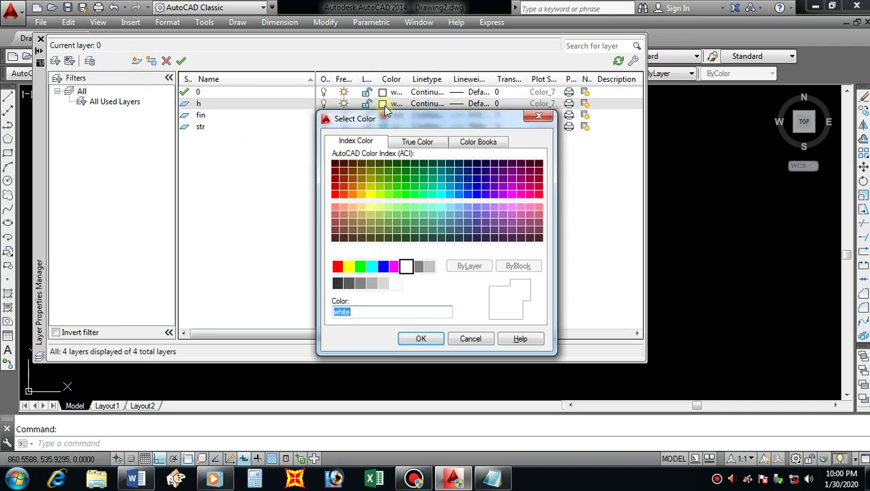
{"action": "type", "text": "8"}
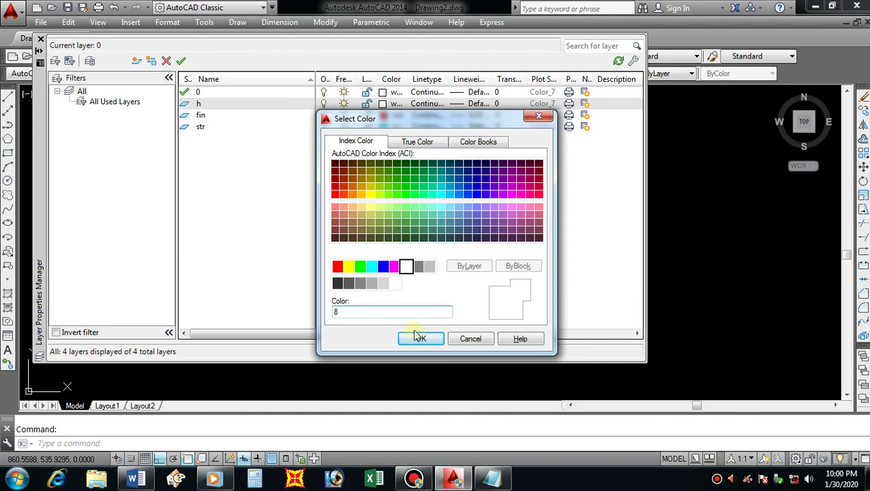
{"action": "left_click", "coordinate": [421, 338]}
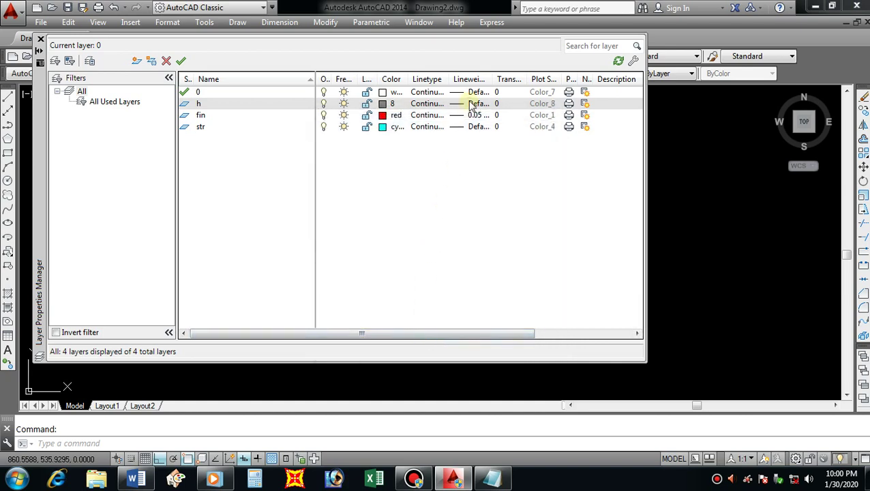
{"action": "left_click", "coordinate": [471, 103]}
{"action": "left_click", "coordinate": [419, 184]}
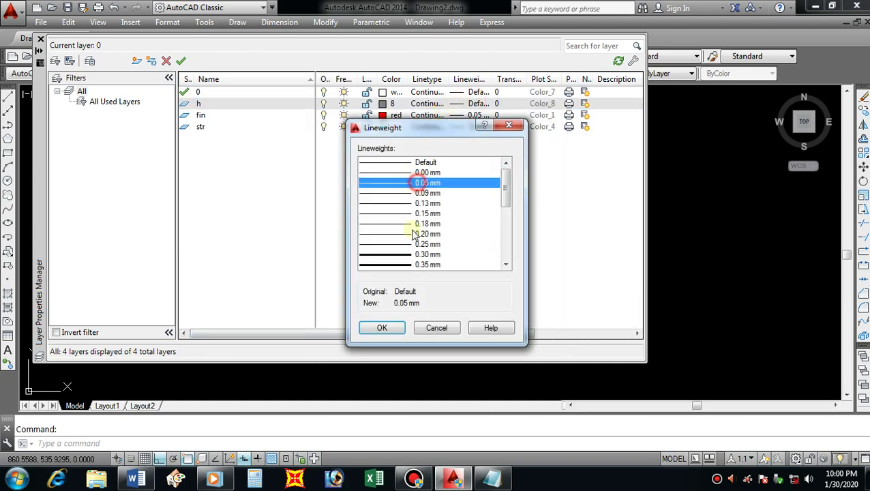
{"action": "left_click", "coordinate": [383, 328]}
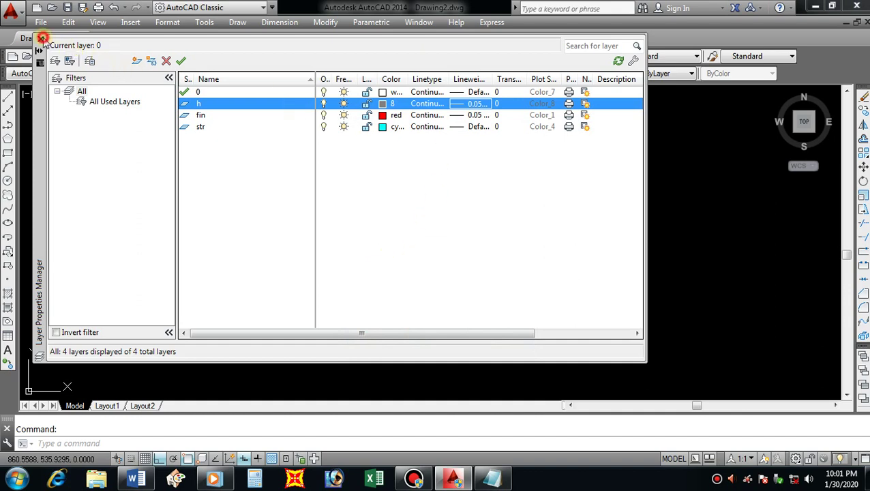
{"action": "left_click", "coordinate": [41, 38]}
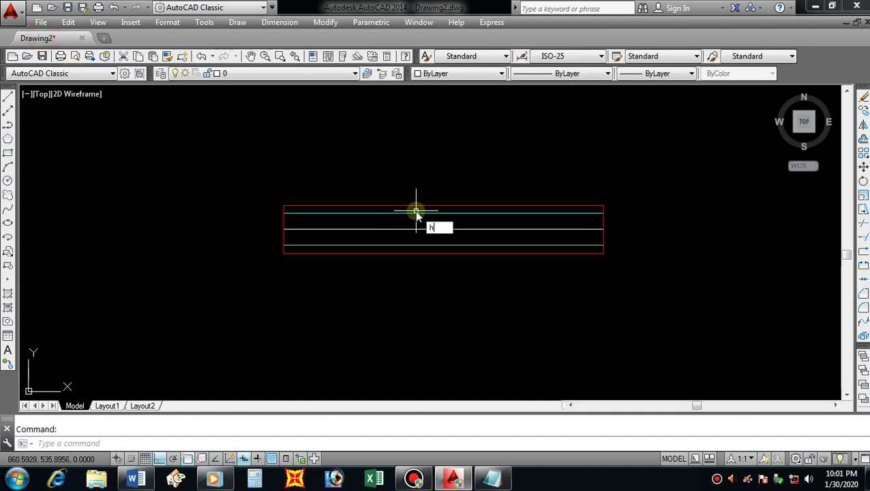
- Start a hatch on the wall outline using the ANSI32 pattern
{"action": "type", "text": "H"}
{"action": "key", "text": "Return"}
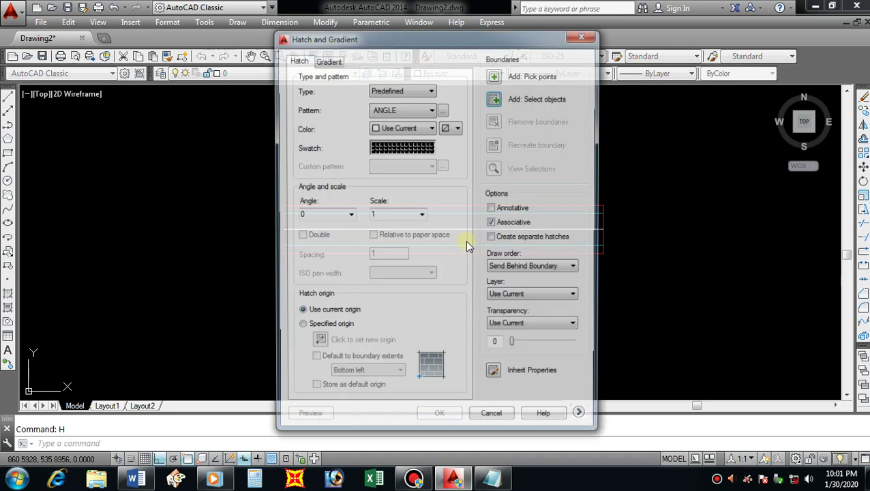
{"action": "left_click", "coordinate": [489, 101]}
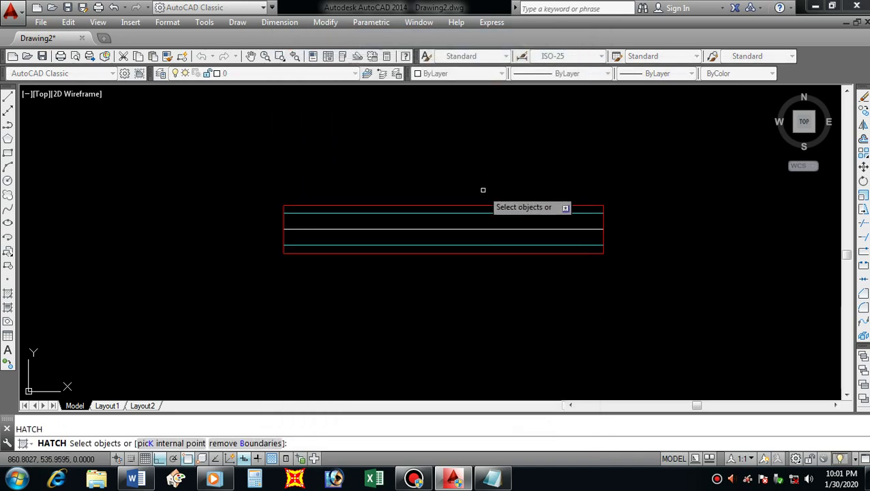
{"action": "left_click", "coordinate": [483, 213]}
{"action": "key", "text": "Return"}
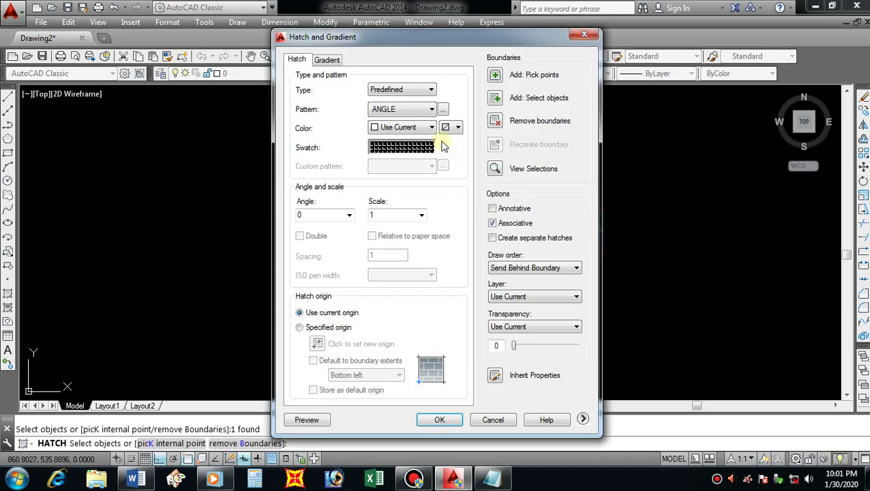
{"action": "left_click", "coordinate": [431, 109]}
{"action": "left_click", "coordinate": [414, 140]}
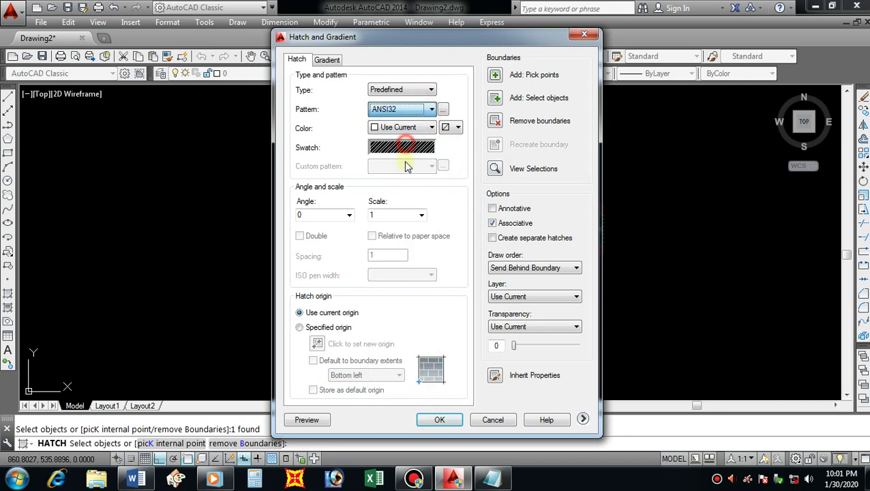
- Preview the ANSI32 hatch and try out different hatch scales
{"action": "left_click", "coordinate": [308, 418]}
{"action": "left_click", "coordinate": [456, 233]}
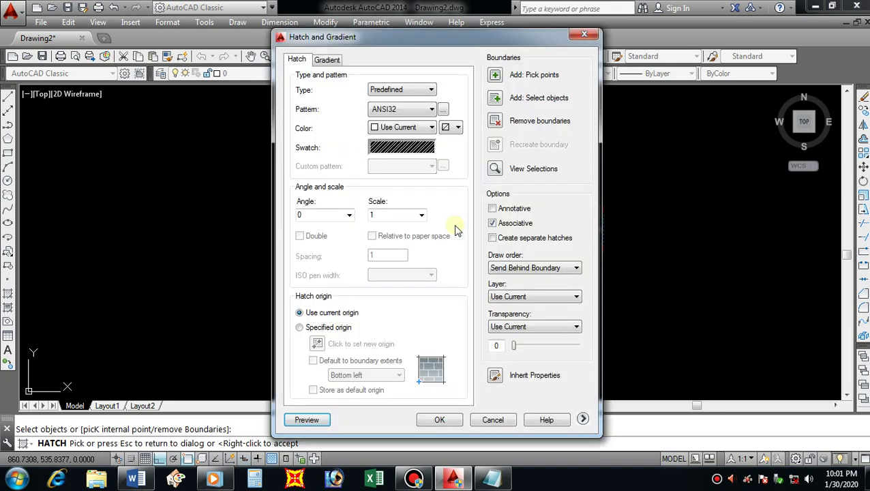
{"action": "double_click", "coordinate": [405, 215]}
{"action": "type", "text": ".5"}
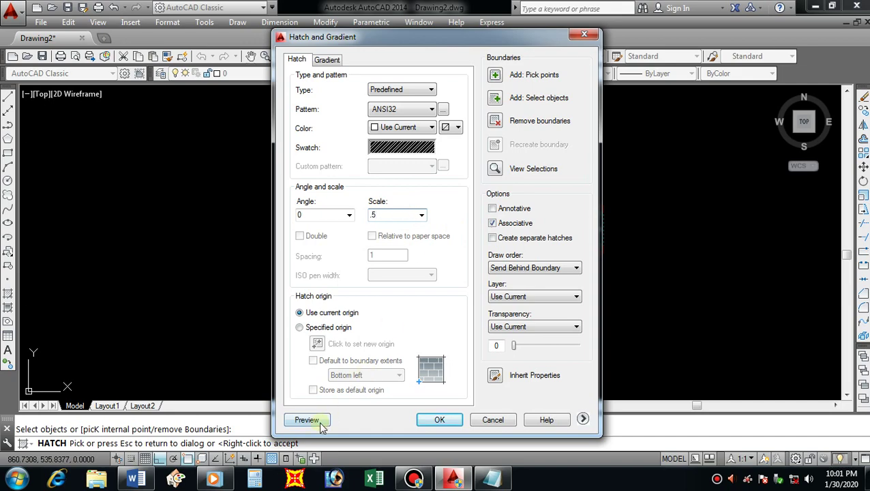
{"action": "left_click", "coordinate": [322, 421]}
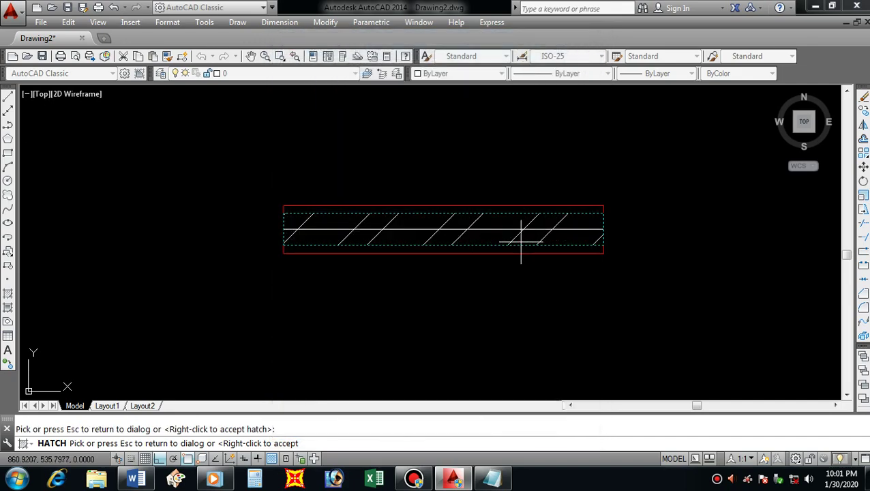
{"action": "left_click", "coordinate": [520, 241]}
{"action": "double_click", "coordinate": [408, 215]}
{"action": "key", "text": "BackSpace"}
{"action": "type", "text": ".1"}
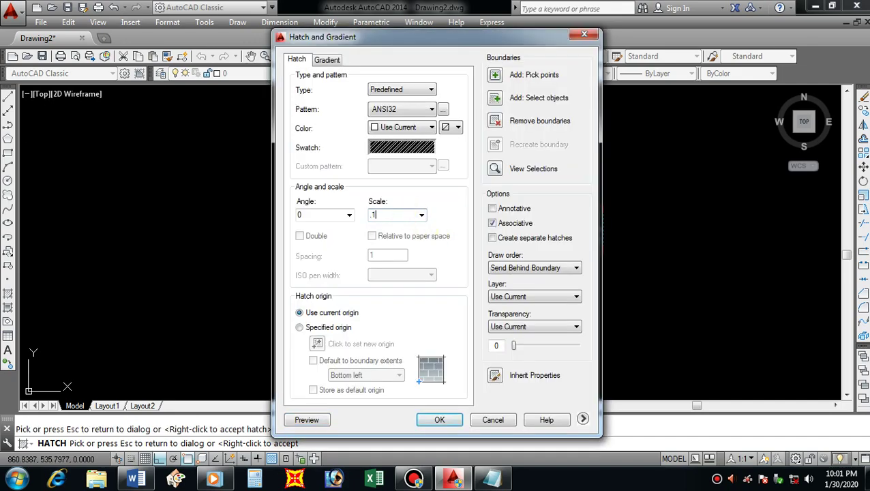
- Compare scales 0.1 and 0.2, then apply the ANSI32 hatch at scale 0.2
{"action": "left_click", "coordinate": [307, 420]}
{"action": "left_click", "coordinate": [501, 295]}
{"action": "double_click", "coordinate": [390, 216]}
{"action": "type", "text": ".2"}
{"action": "left_click", "coordinate": [307, 420]}
{"action": "left_click", "coordinate": [522, 359]}
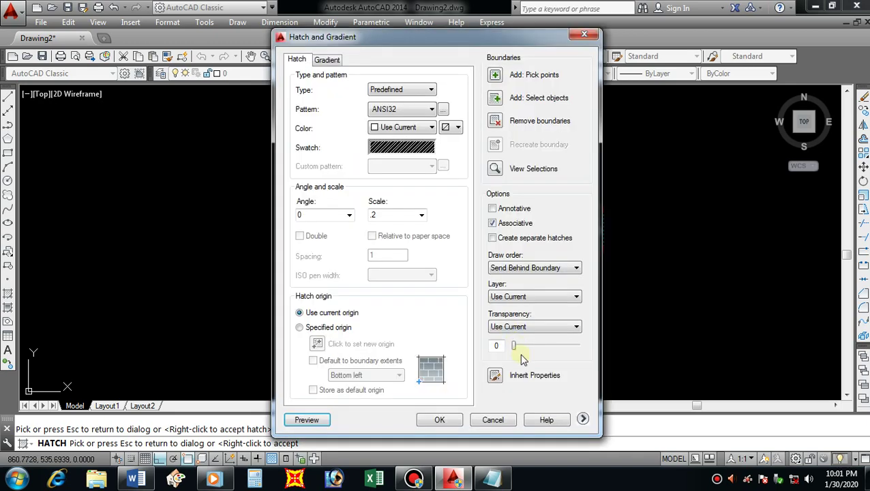
{"action": "left_click", "coordinate": [450, 418]}
- Put the new hatch on layer h and erase the wall's dashed centre line
{"action": "left_click", "coordinate": [529, 222]}
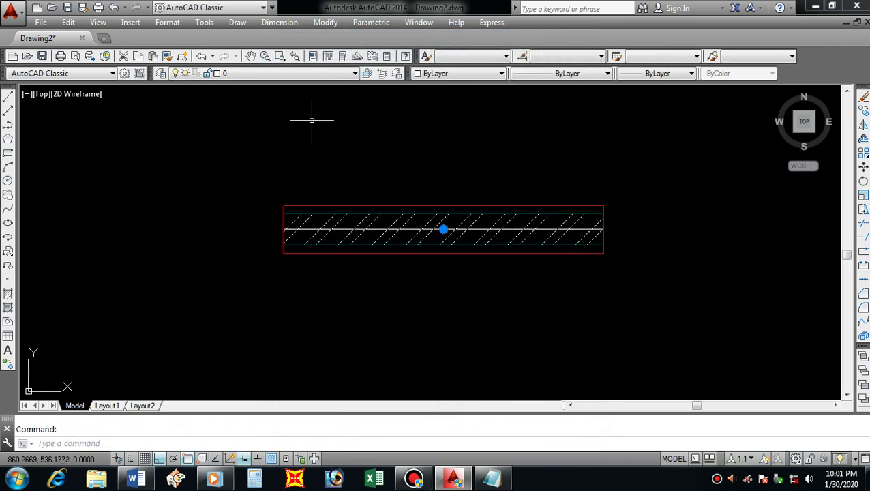
{"action": "left_click", "coordinate": [248, 74]}
{"action": "left_click", "coordinate": [248, 96]}
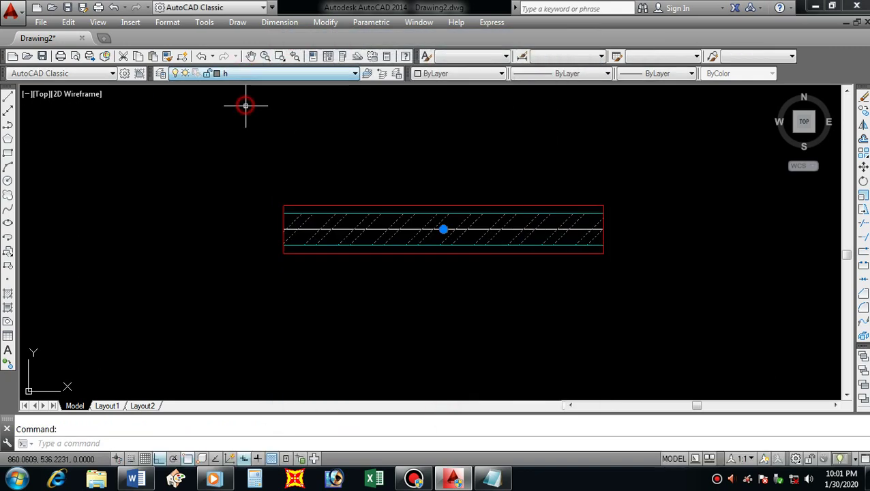
{"action": "key", "text": "Escape"}
{"action": "left_click", "coordinate": [577, 230]}
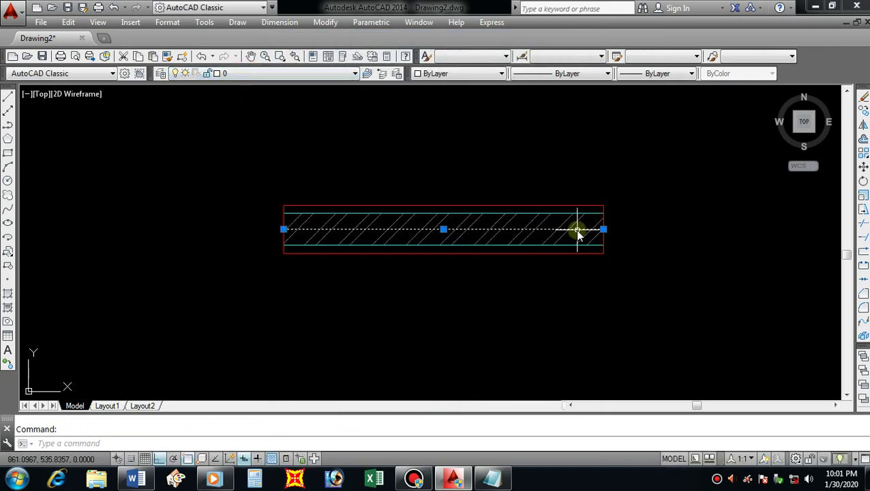
{"action": "key", "text": "Delete"}
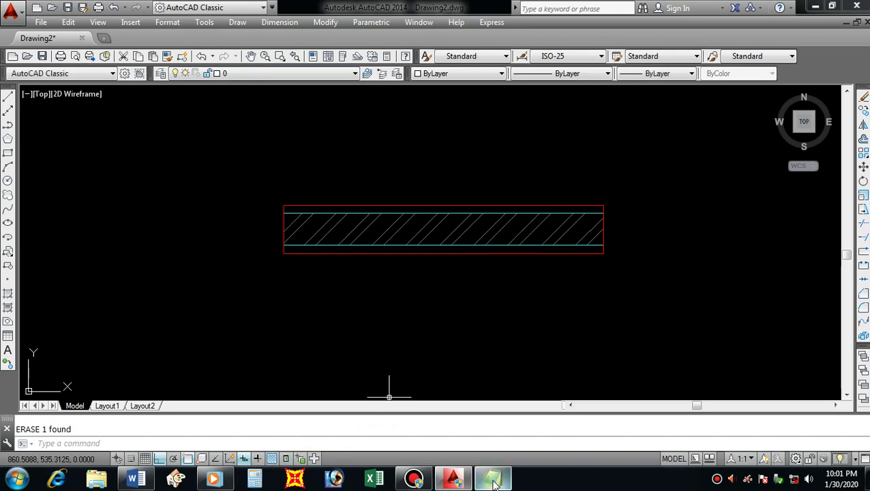
- Append 'ITA BUAT LAYER BARU....OK DINDING SUDAH JADI SEKARANG KITA LANJUTKAN DENGAN MEMBUAT BLOCKNYA.....' to the notes
{"action": "left_click", "coordinate": [513, 382]}
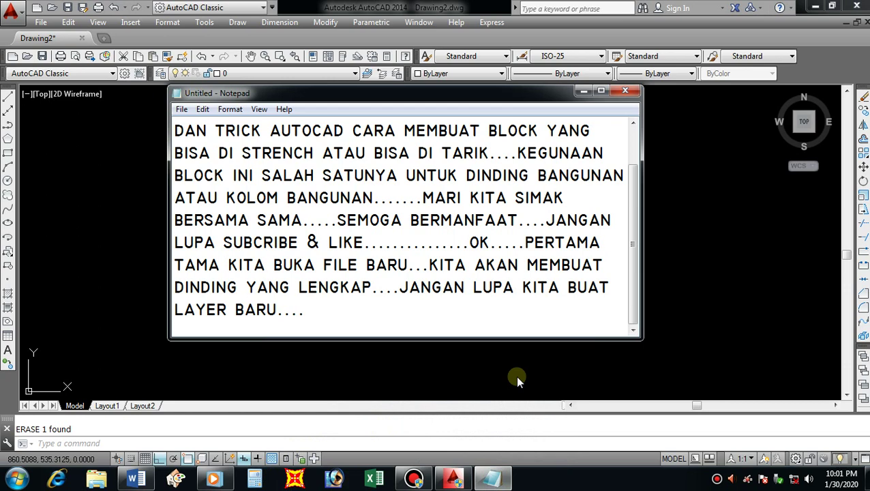
{"action": "type", "text": "ITA BUAT LAYER BARU....OK DIN"}
{"action": "type", "text": "DING SUDAH JADI SEKARANG KITA LANJUT"}
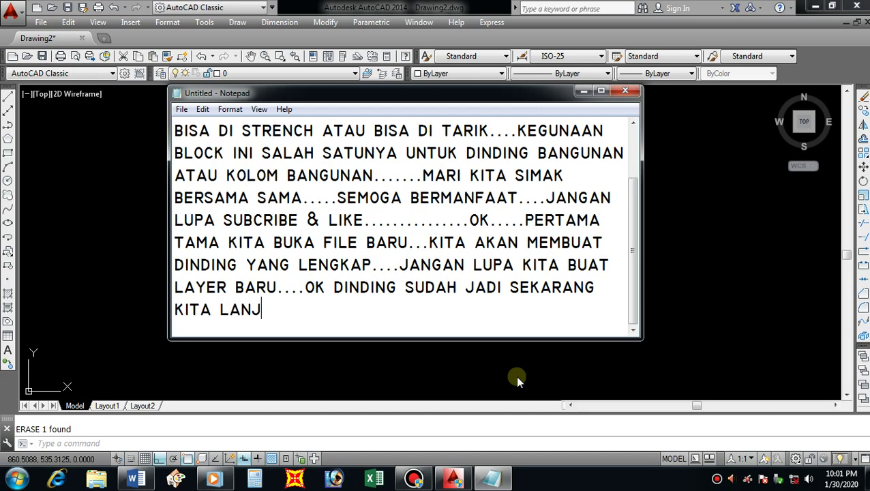
{"action": "type", "text": "KAN"}
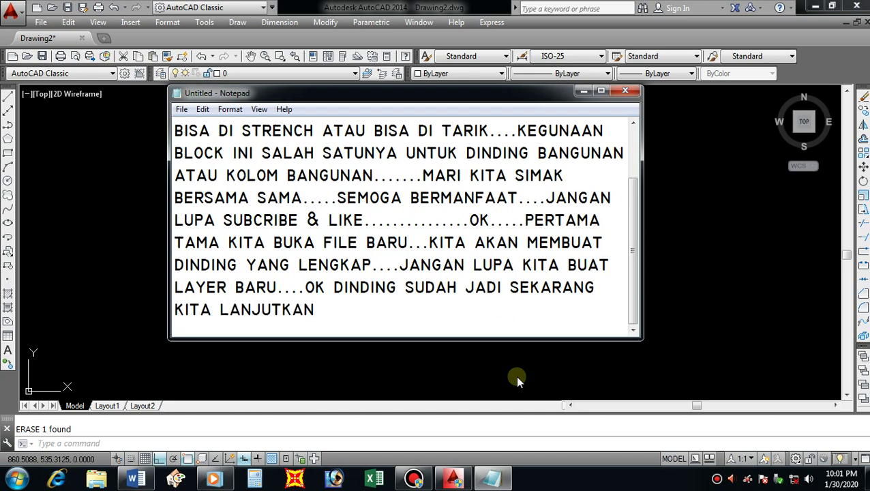
{"action": "type", "text": " DENGAN MEMBUAT BLOCKNYA"}
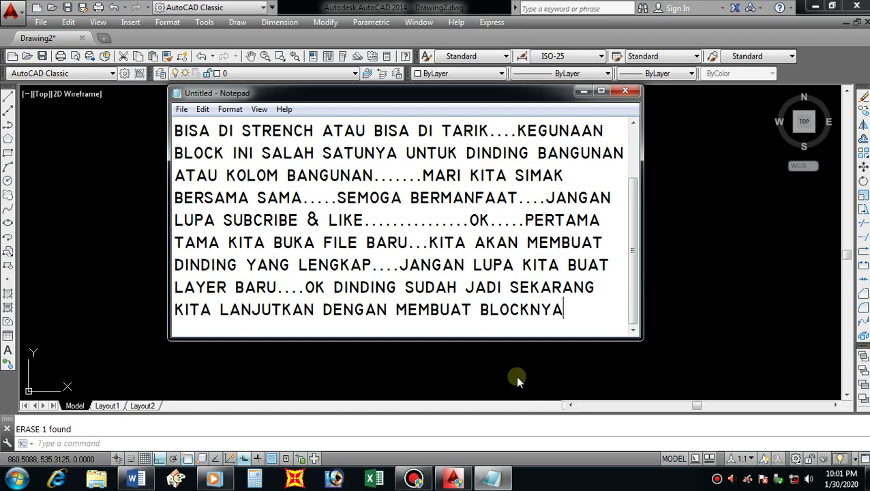
{"action": "type", "text": "....."}
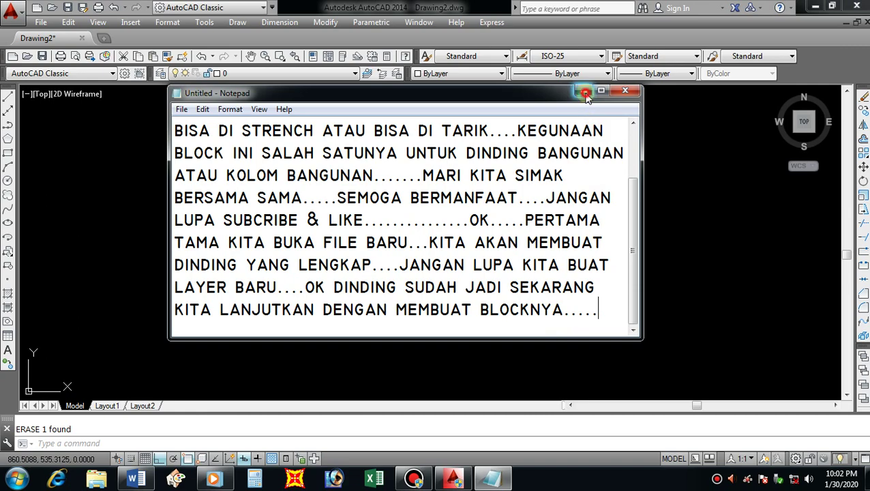
{"action": "left_click", "coordinate": [585, 93]}
- Start a new block and select the wall's three objects with a crossing window
{"action": "type", "text": "B"}
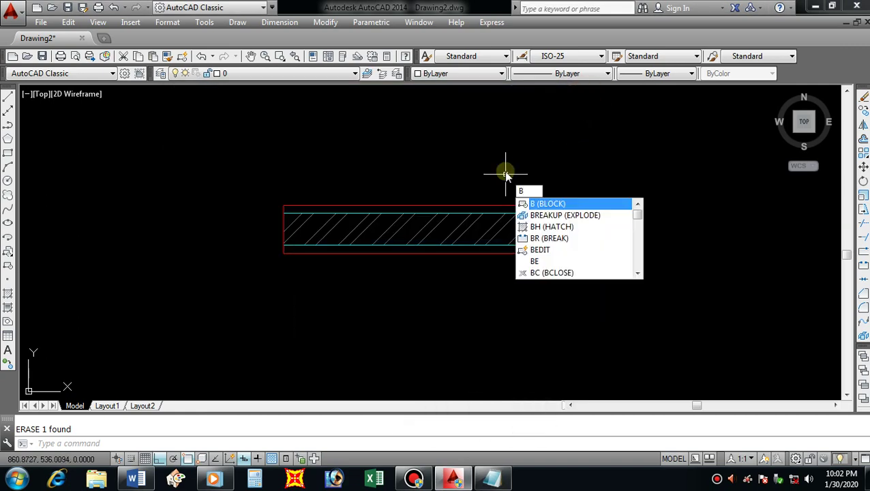
{"action": "left_click", "coordinate": [554, 203]}
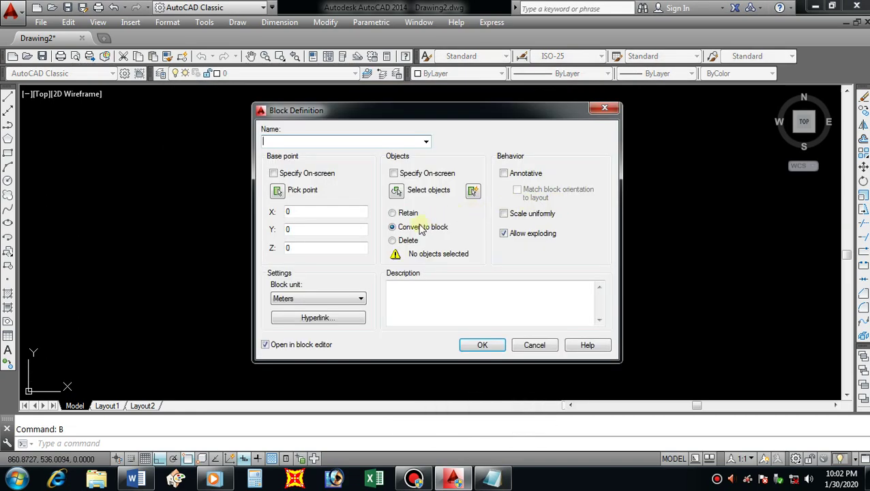
{"action": "left_click", "coordinate": [402, 194]}
{"action": "left_click", "coordinate": [625, 176]}
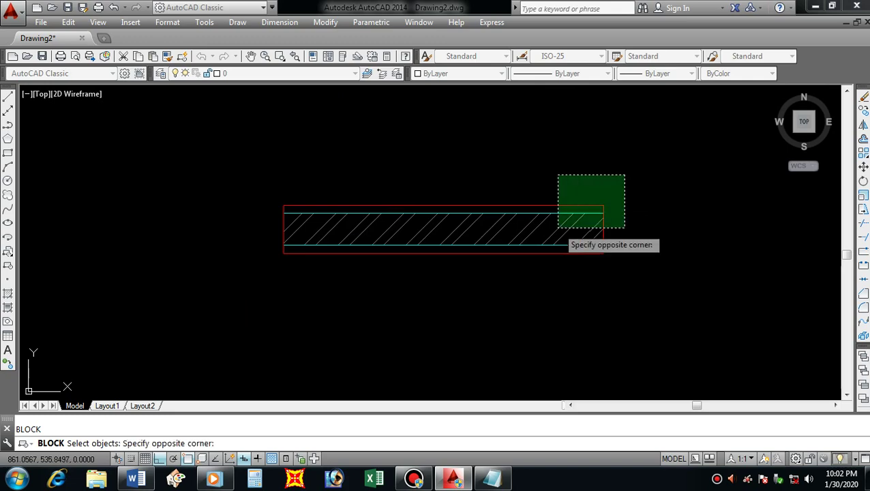
{"action": "left_click", "coordinate": [252, 281]}
{"action": "key", "text": "Return"}
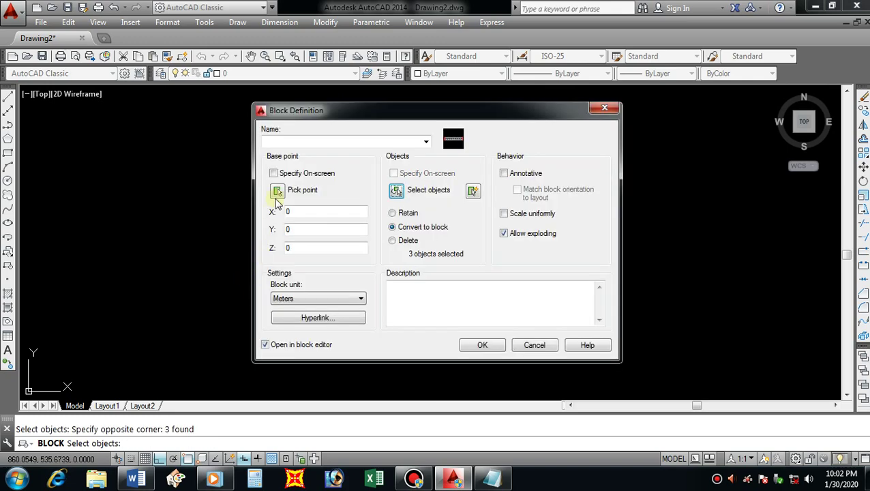
- Set the base point at the wall's left end, name it dinding, keep Open in block editor checked
{"action": "left_click", "coordinate": [279, 192]}
{"action": "left_click", "coordinate": [286, 234]}
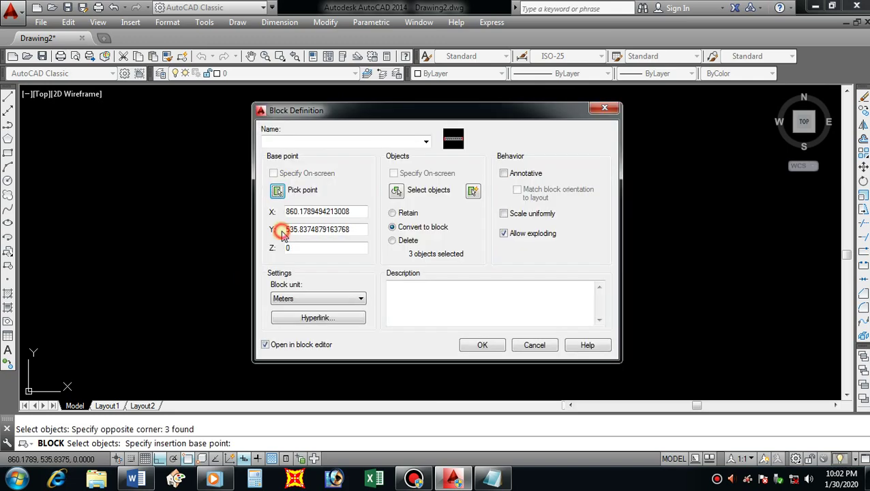
{"action": "left_click", "coordinate": [290, 140]}
{"action": "type", "text": "dinding"}
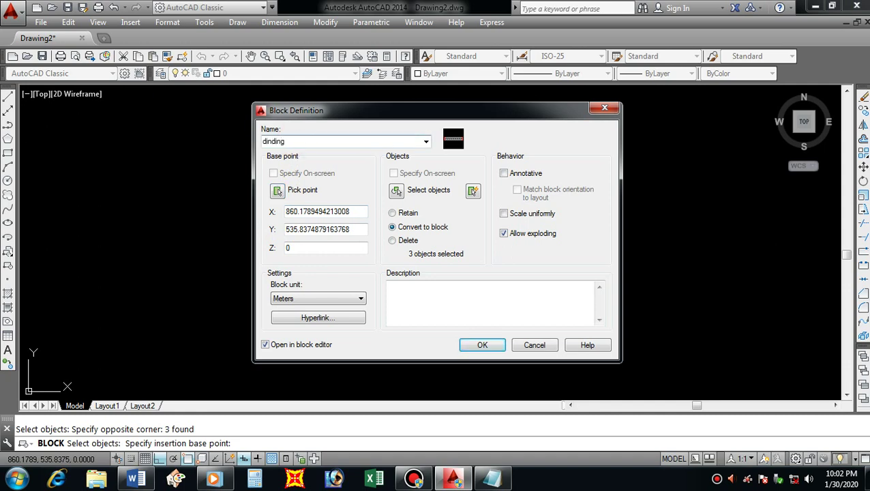
{"action": "left_click", "coordinate": [265, 345]}
{"action": "left_click", "coordinate": [265, 346]}
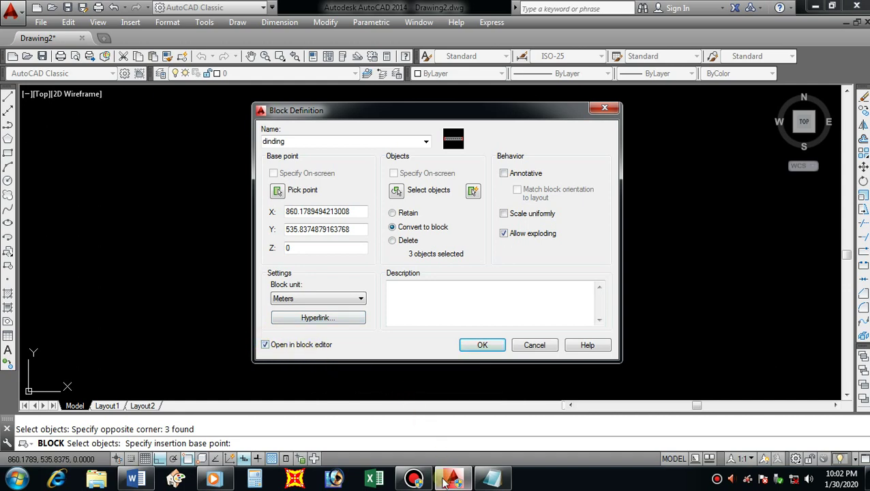
{"action": "left_click", "coordinate": [491, 478]}
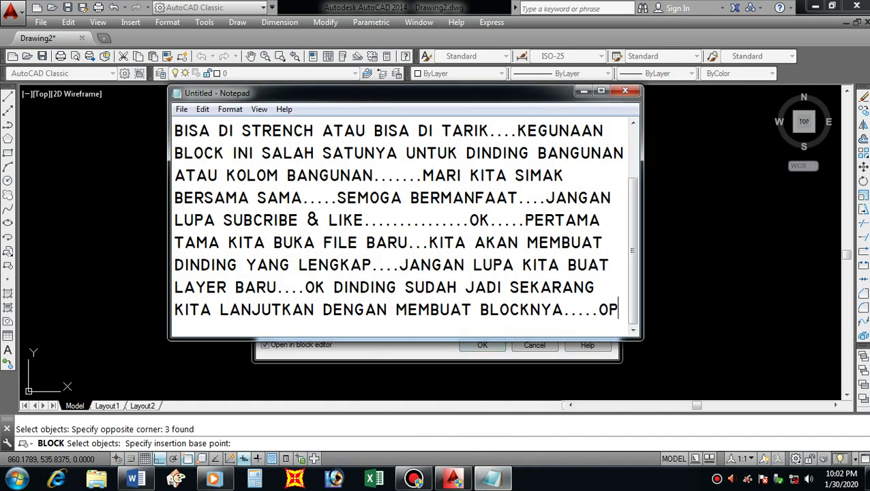
- Type 'OPEN IN BLOCK EDITOR DI CENTANG........' into the notes and minimize Notepad
{"action": "type", "text": "EN IN B"}
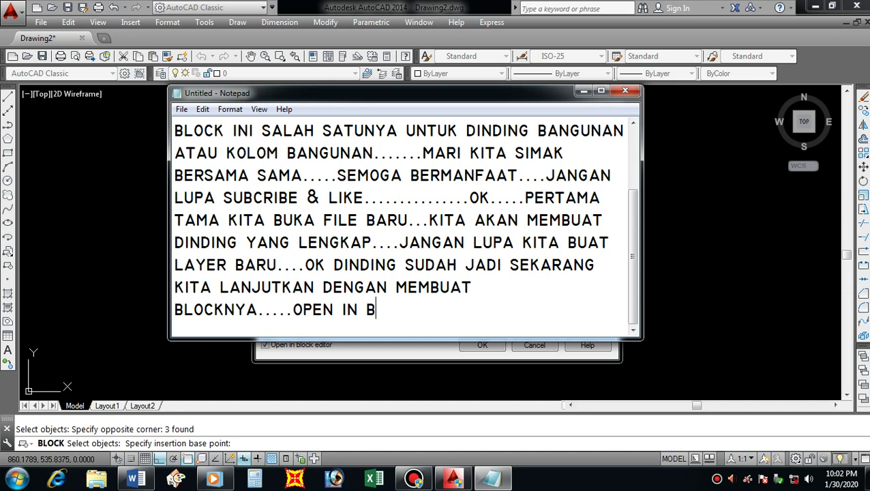
{"action": "type", "text": "TOR DI"}
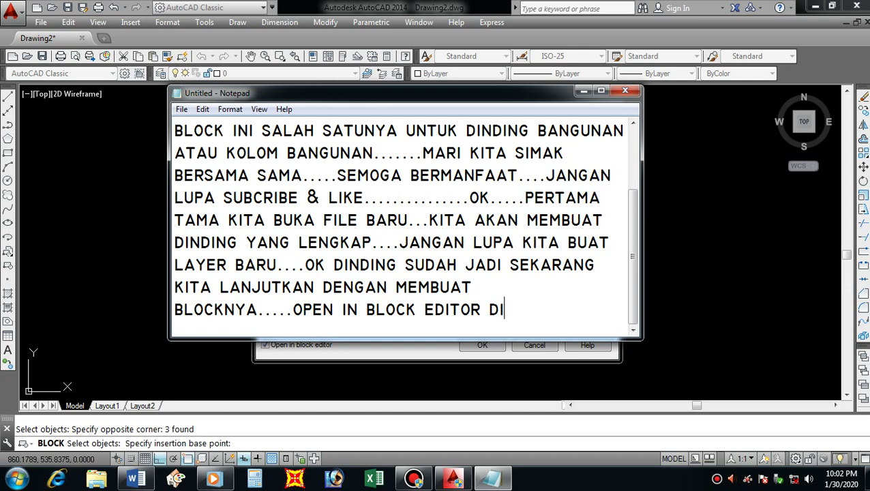
{"action": "type", "text": "TANG"}
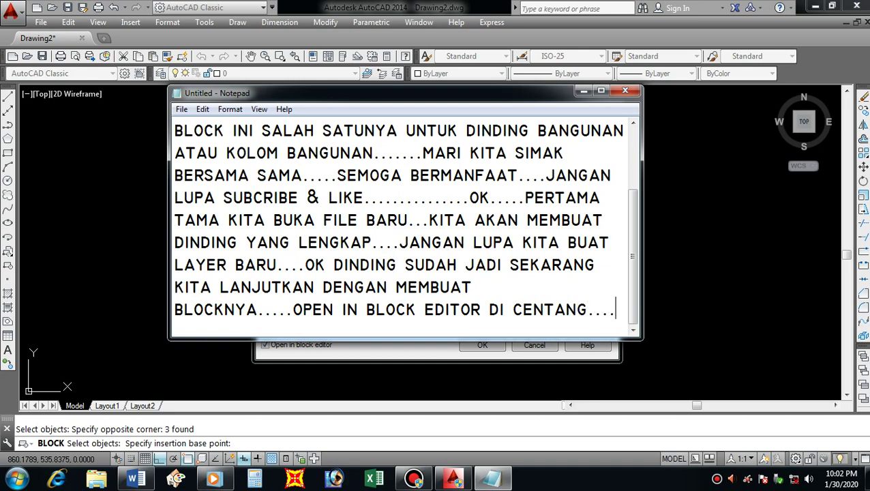
{"action": "type", "text": "...."}
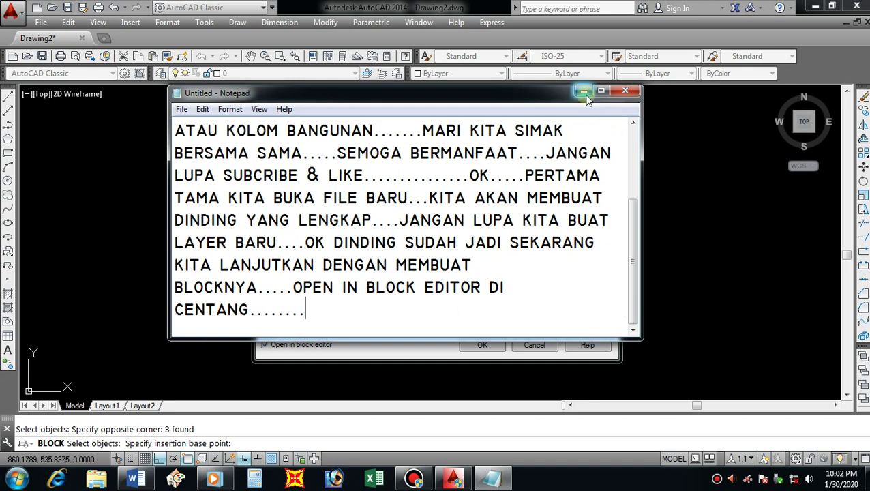
{"action": "left_click", "coordinate": [584, 91]}
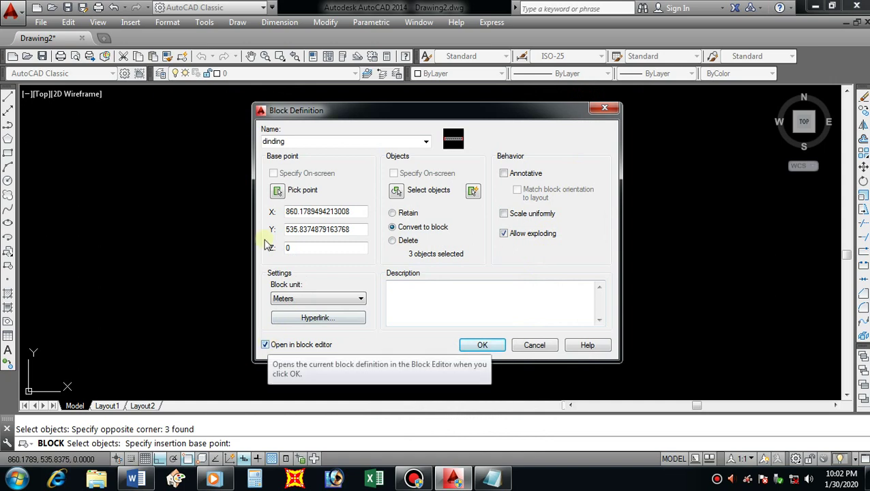
- Create the dinding block and add a Linear Stretch parameter Distance1 from the wall's left to right end
{"action": "left_click", "coordinate": [483, 345]}
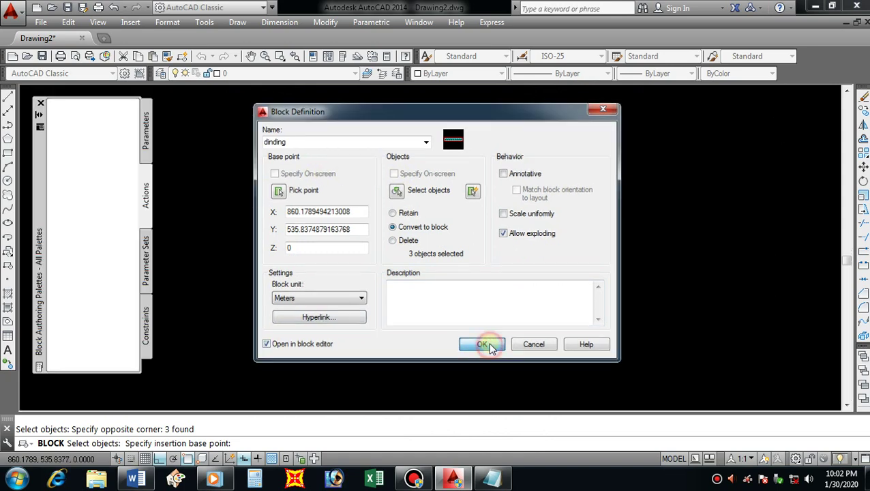
{"action": "scroll", "coordinate": [523, 245], "scroll_direction": "down", "scroll_amount": 4}
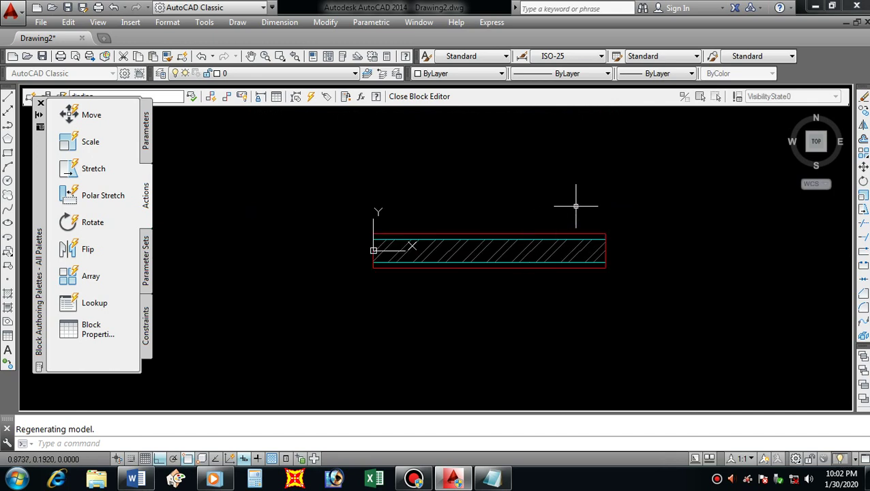
{"action": "left_click", "coordinate": [148, 261]}
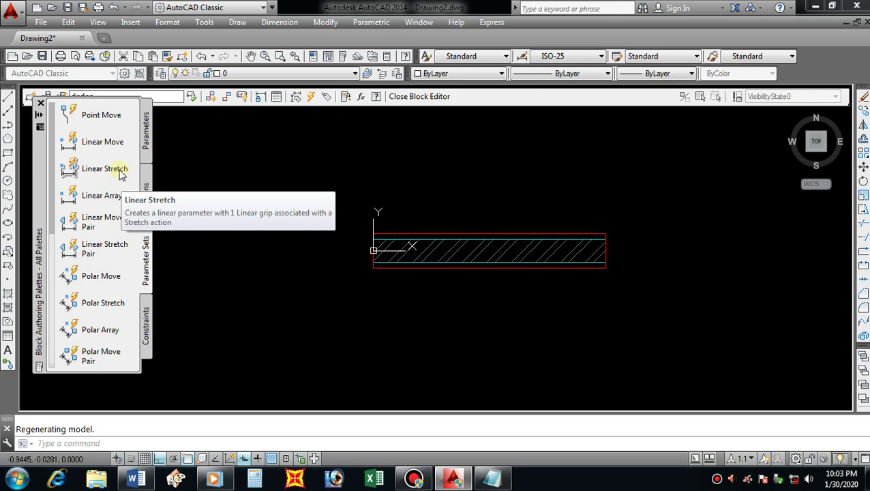
{"action": "left_click", "coordinate": [121, 174]}
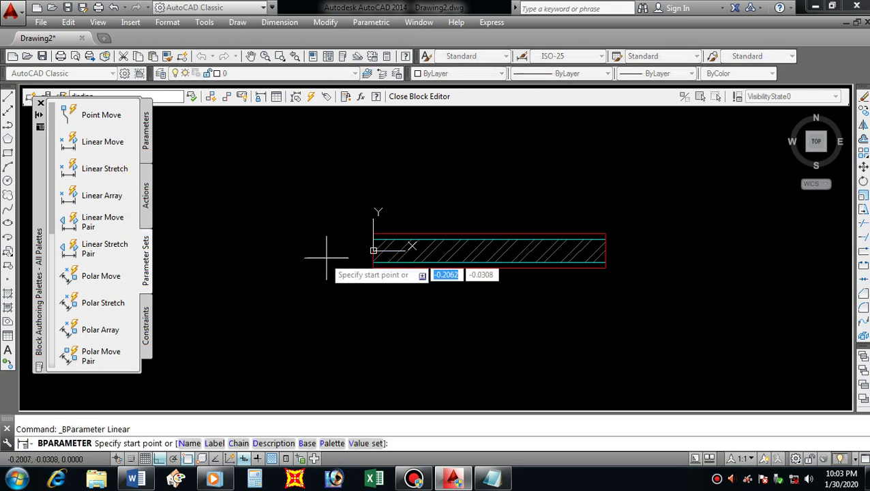
{"action": "left_click", "coordinate": [373, 251]}
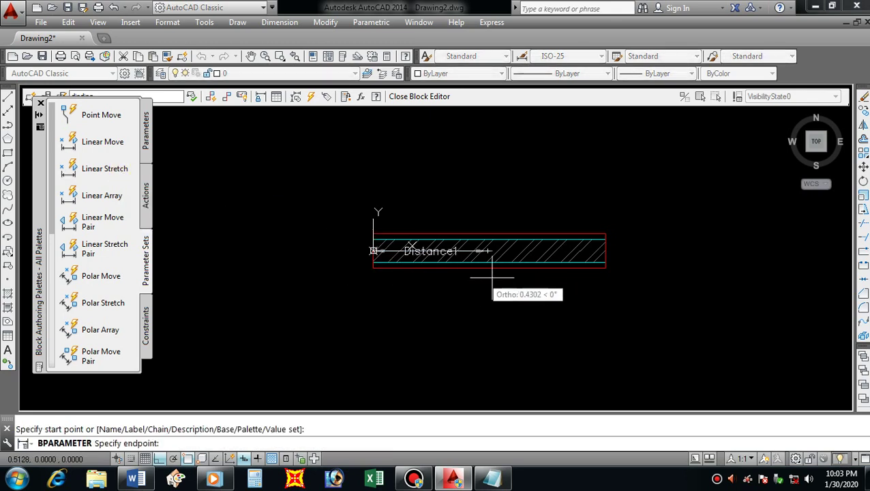
{"action": "left_click", "coordinate": [605, 251]}
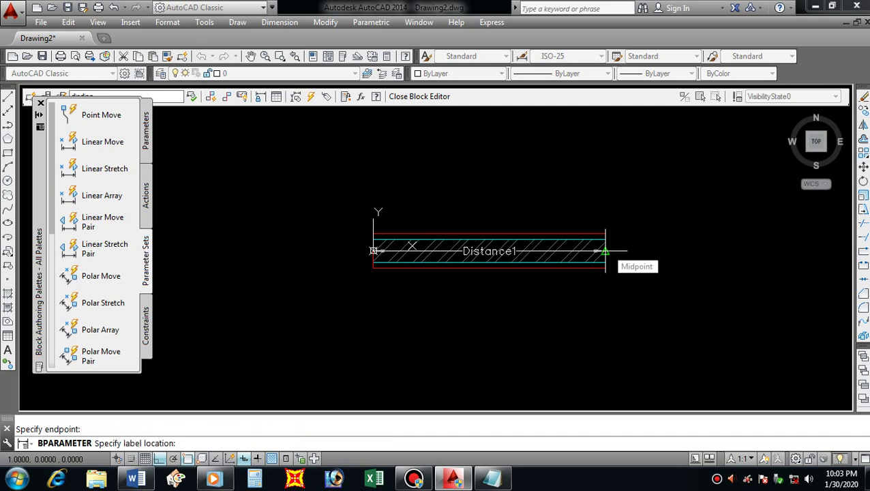
{"action": "left_click", "coordinate": [605, 252]}
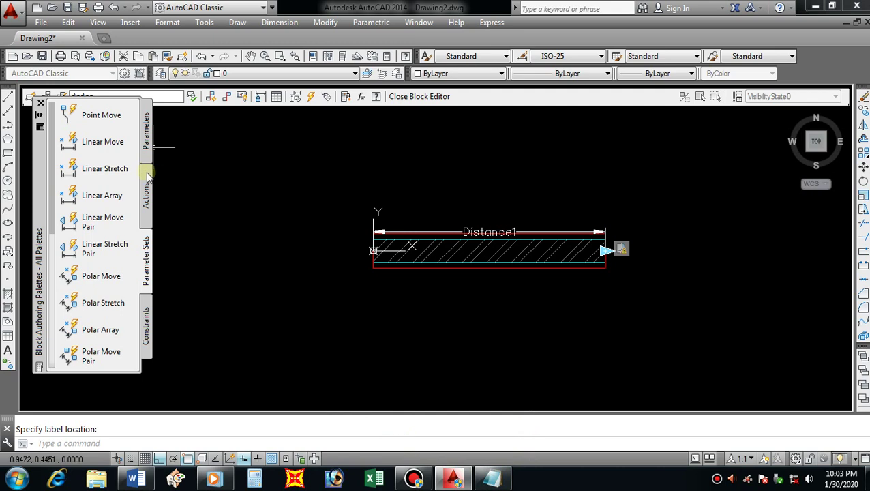
{"action": "left_click", "coordinate": [146, 194]}
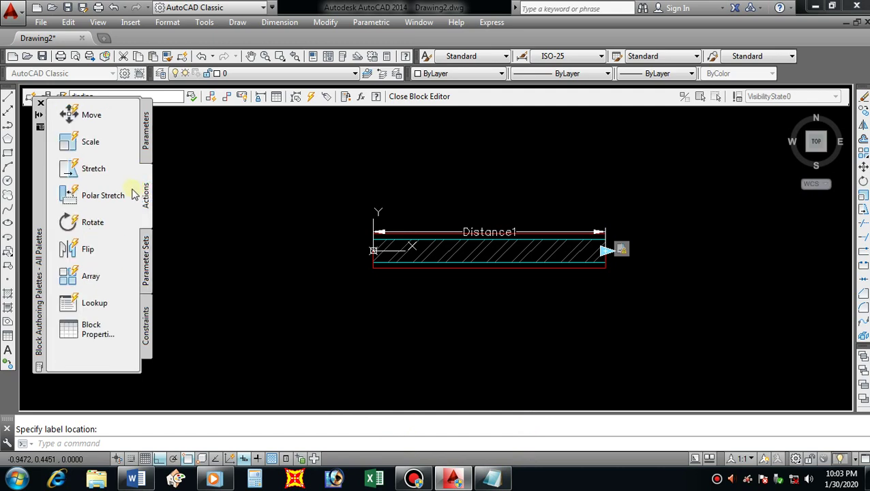
- Add a Stretch action on Distance1's right end, framing and selecting the wall objects there
{"action": "left_click", "coordinate": [96, 172]}
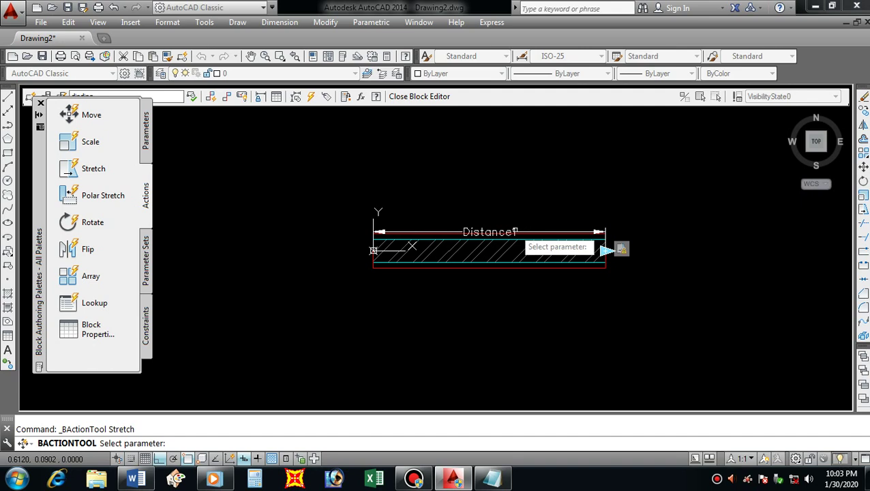
{"action": "left_click", "coordinate": [515, 232]}
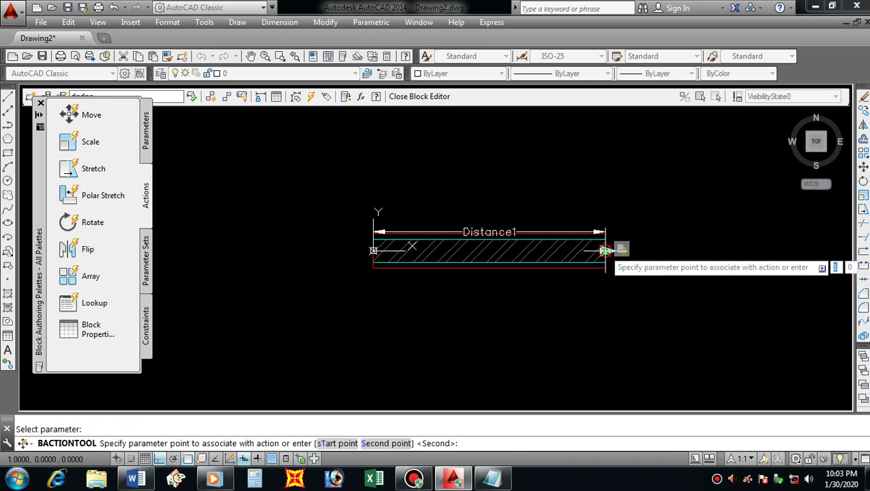
{"action": "left_click", "coordinate": [605, 250]}
{"action": "left_click", "coordinate": [658, 196]}
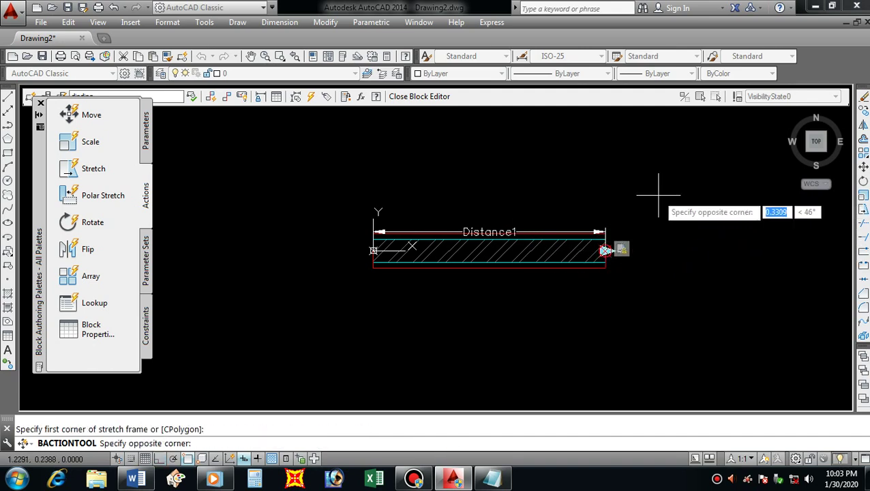
{"action": "left_click", "coordinate": [489, 287]}
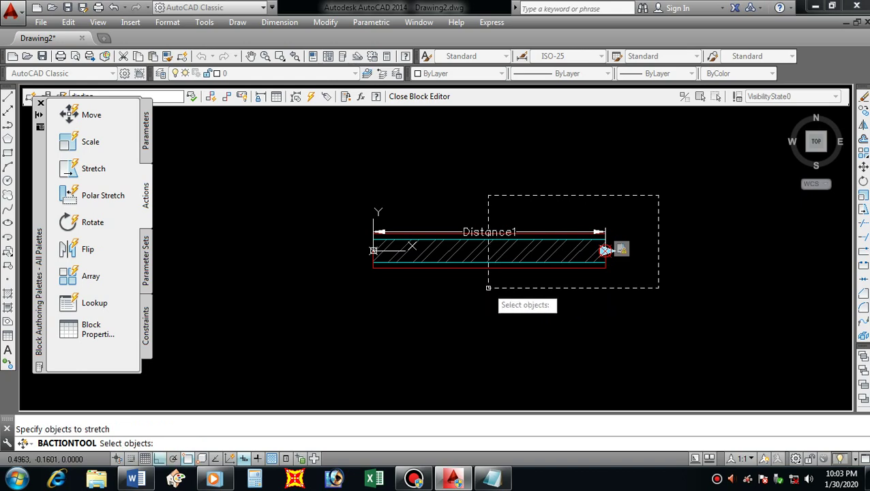
{"action": "left_click", "coordinate": [464, 283]}
{"action": "left_click", "coordinate": [326, 172]}
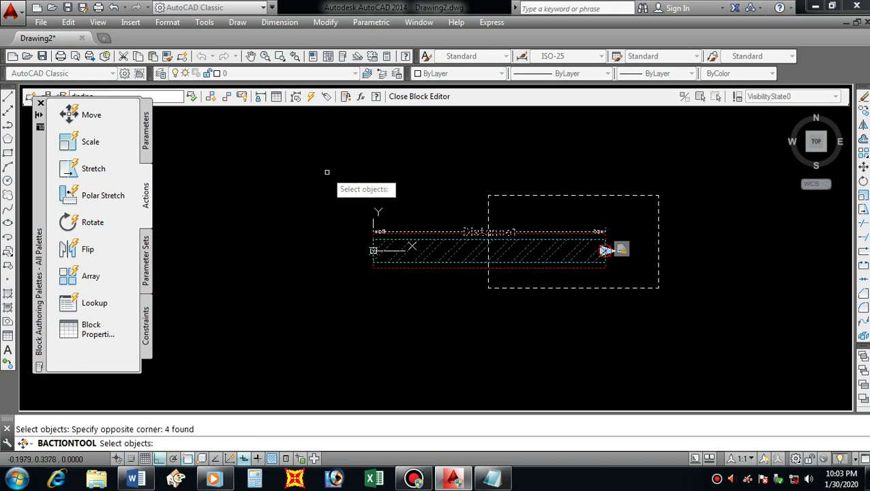
{"action": "key", "text": "Return"}
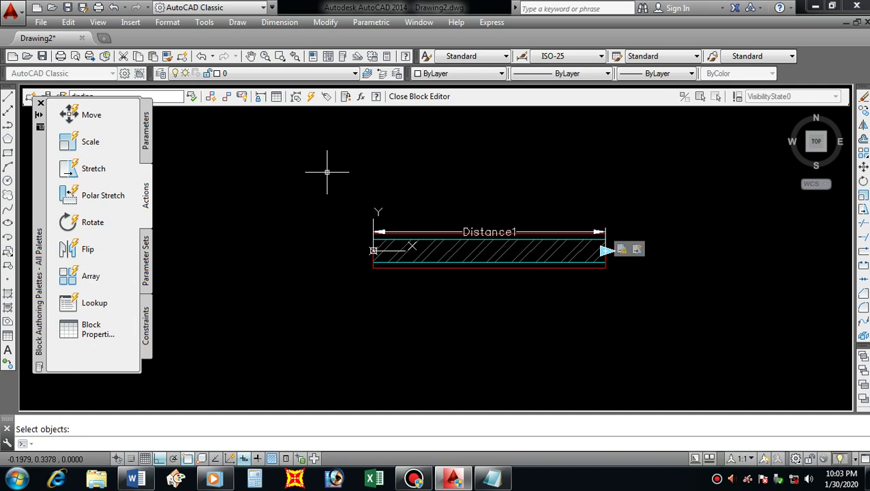
{"action": "left_click", "coordinate": [488, 462]}
- Type 'OK BLOCK DINDING SUDAH JADI' in the notes, minimize Notepad, and close the Block Editor
{"action": "type", "text": "OK"}
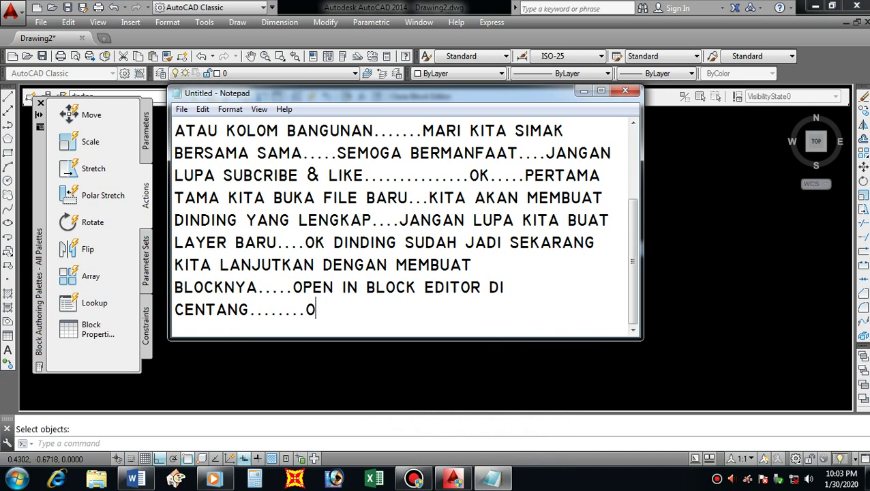
{"action": "type", "text": " BLOCK DIN"}
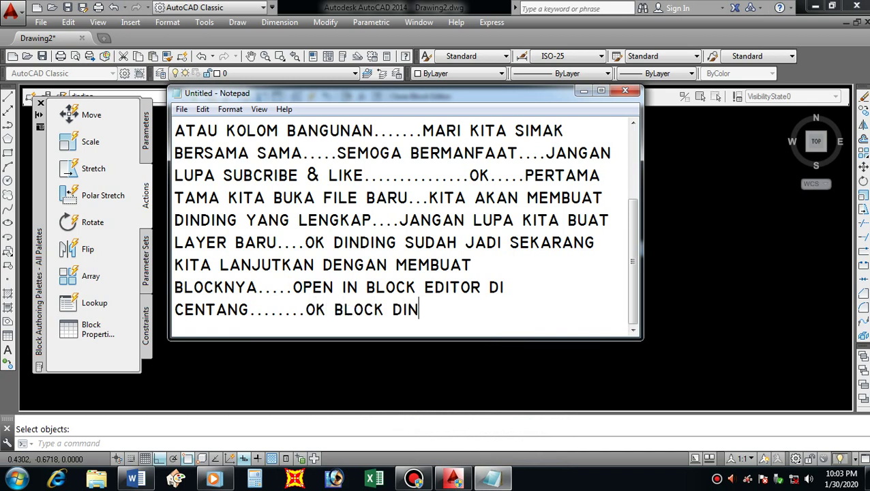
{"action": "type", "text": "DING SUDAH"}
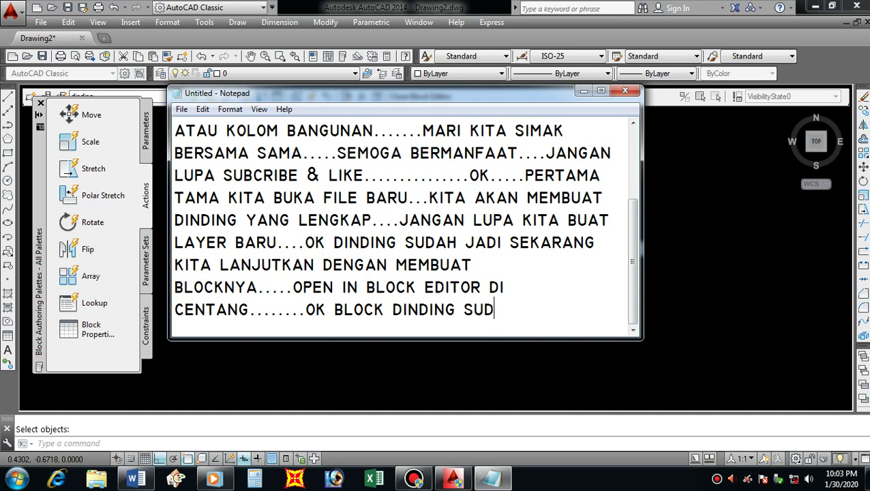
{"action": "type", "text": " JADI......."}
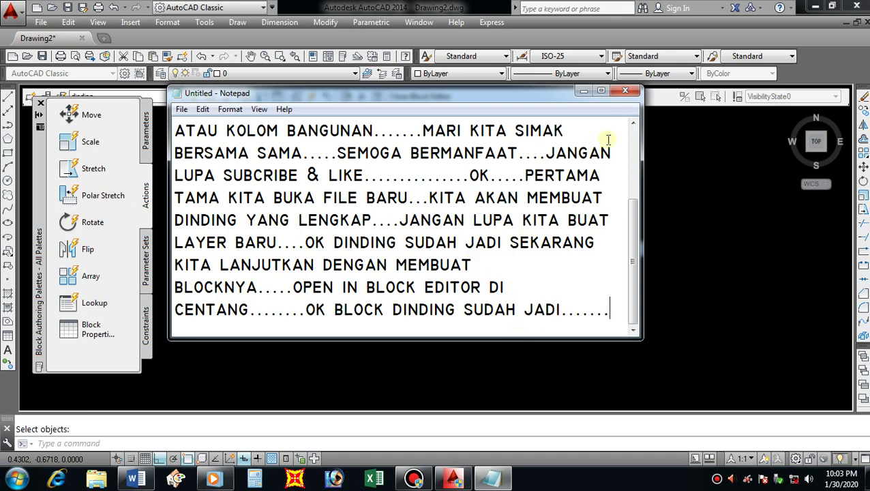
{"action": "left_click", "coordinate": [584, 91]}
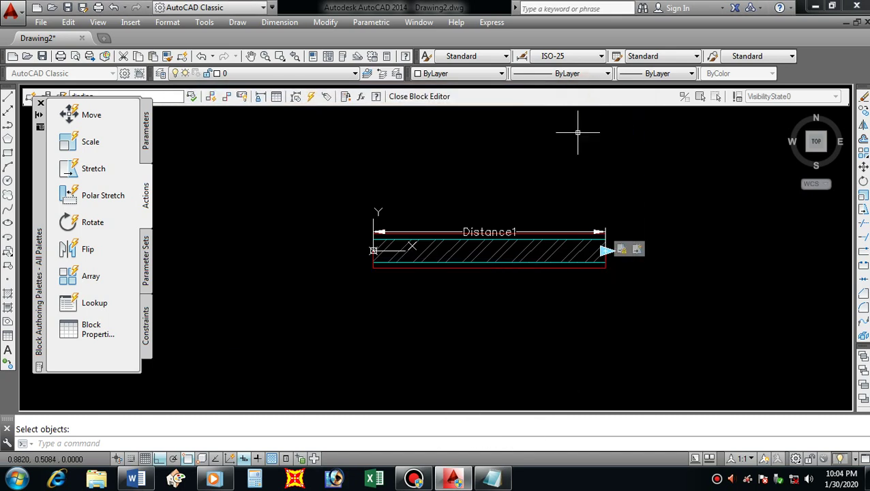
{"action": "left_click", "coordinate": [433, 98]}
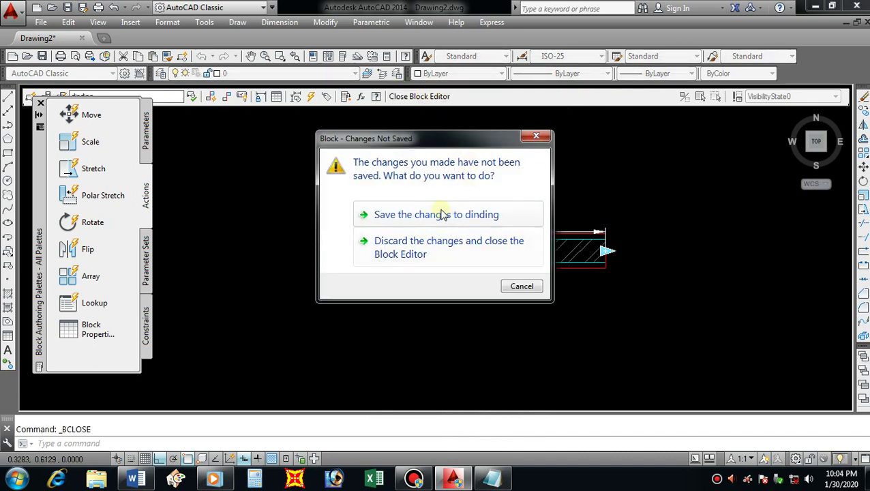
- Save the dinding block changes and drag its stretch grip to shorten the wall
{"action": "left_click", "coordinate": [442, 215]}
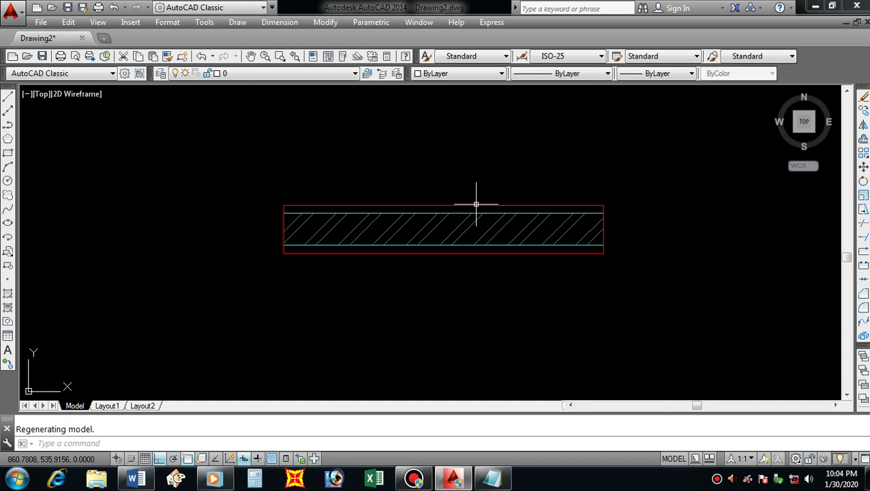
{"action": "left_click", "coordinate": [363, 211]}
{"action": "scroll", "coordinate": [362, 211], "scroll_direction": "down", "scroll_amount": 4}
{"action": "left_click", "coordinate": [424, 219]}
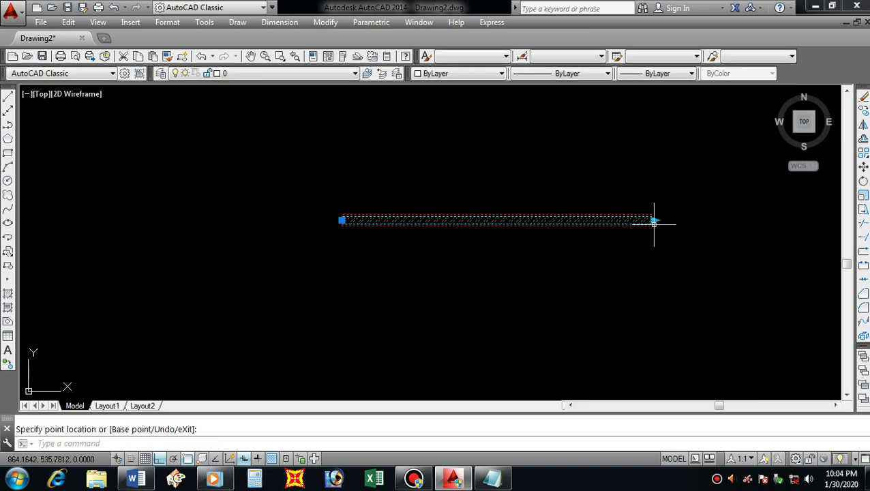
{"action": "left_click", "coordinate": [458, 224]}
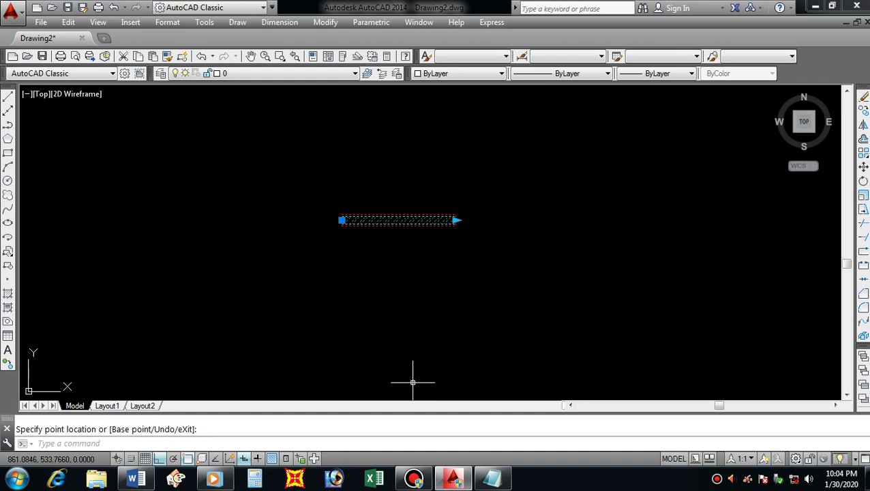
{"action": "key", "text": "Escape"}
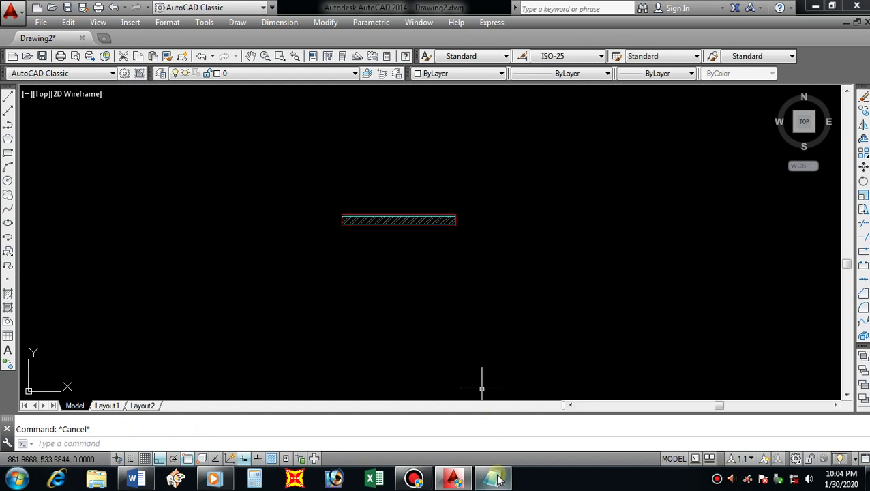
{"action": "left_click", "coordinate": [499, 479]}
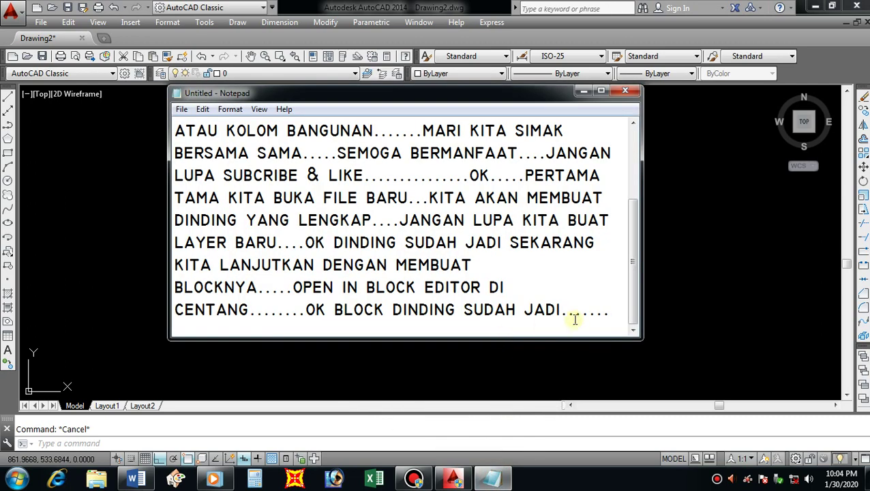
- Type 'OK SEKARANG KITA BUAT BLOCK UNTUK KOLOM BETON.........' and minimize Notepad
{"action": "type", "text": "OK SEKARANG KITA B"}
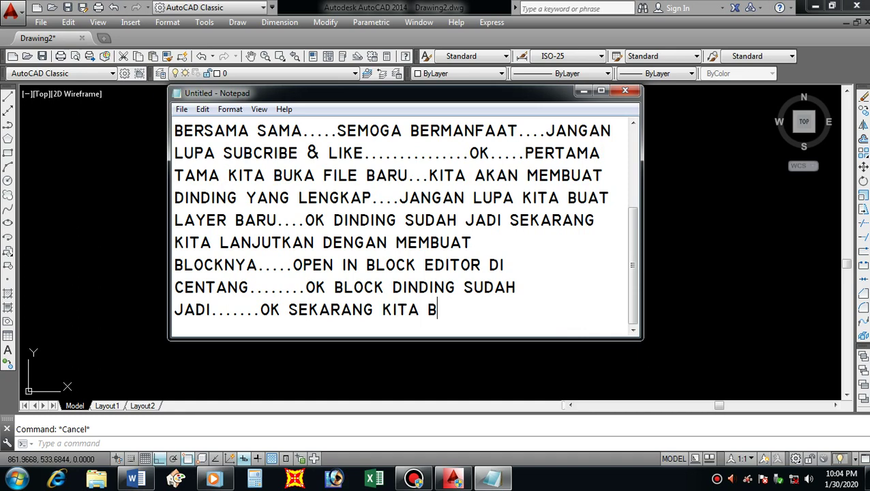
{"action": "type", "text": "UAT BLOCK UNTU"}
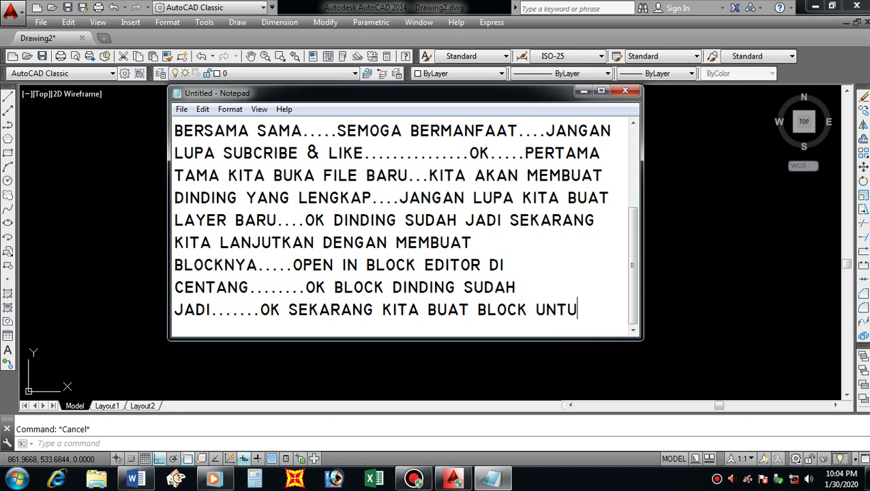
{"action": "type", "text": "K KOLOM BETON.........."}
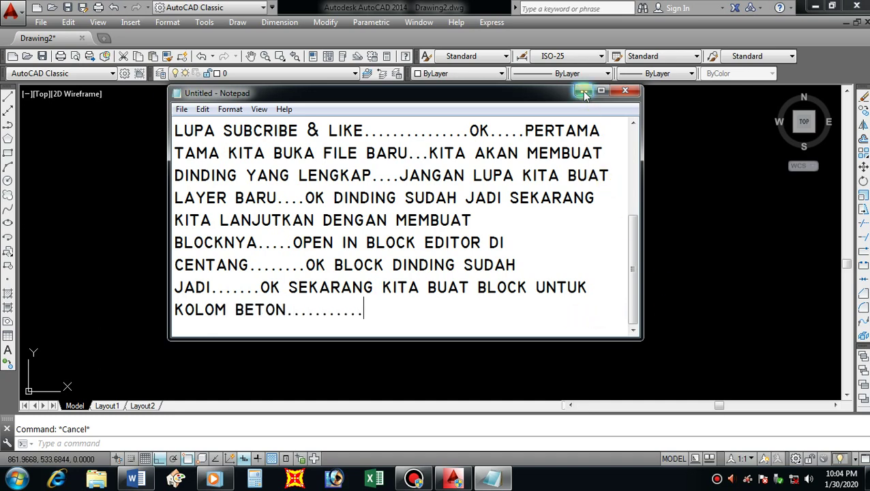
{"action": "left_click", "coordinate": [584, 92]}
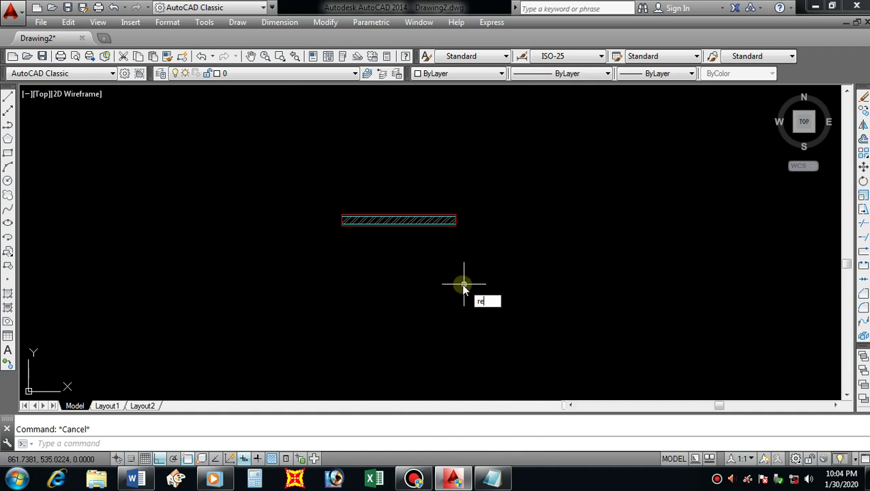
- Draw a 1 by 1 square rectangle below the wall
{"action": "type", "text": "c"}
{"action": "key", "text": "Return"}
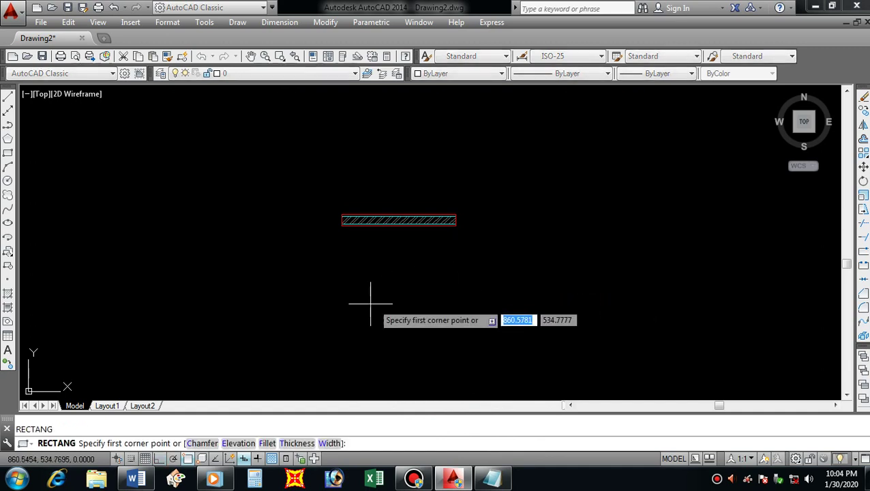
{"action": "left_click", "coordinate": [360, 306]}
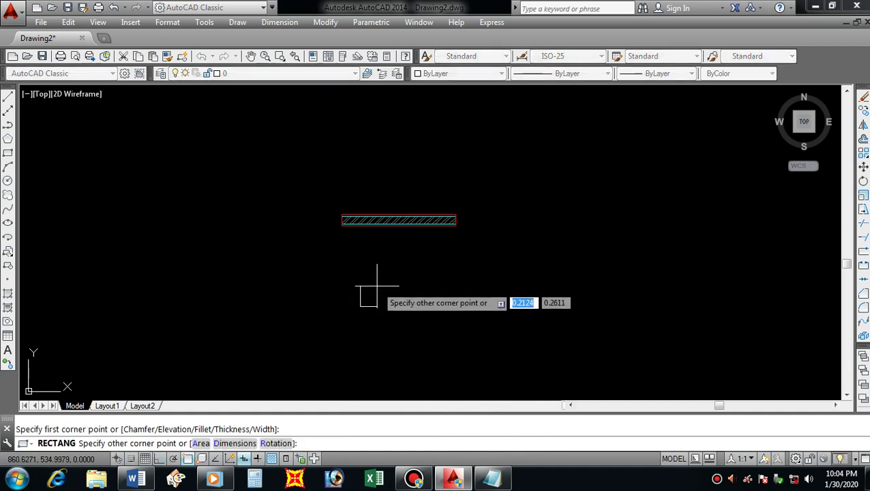
{"action": "type", "text": "@"}
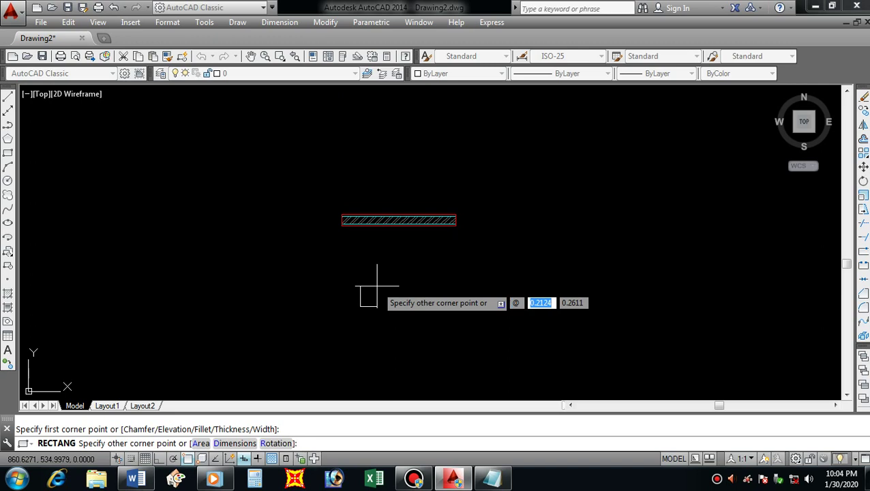
{"action": "type", "text": "0"}
{"action": "key", "text": "BackSpace"}
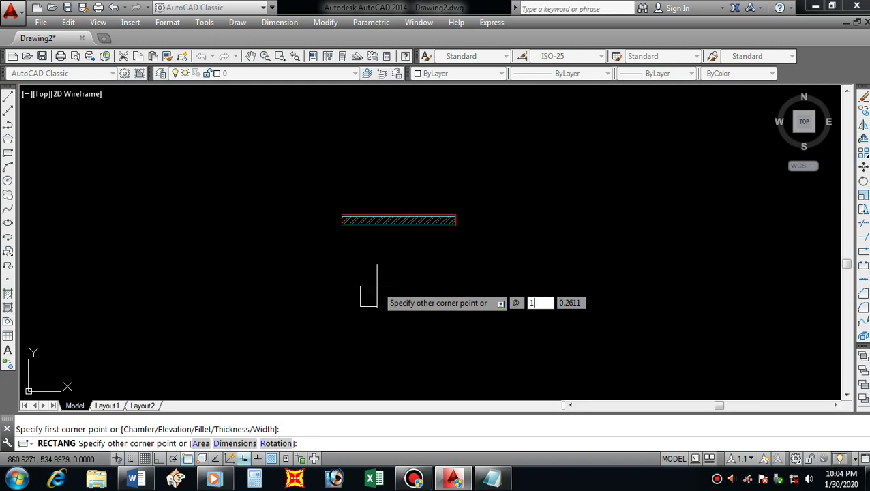
{"action": "key", "text": "Tab"}
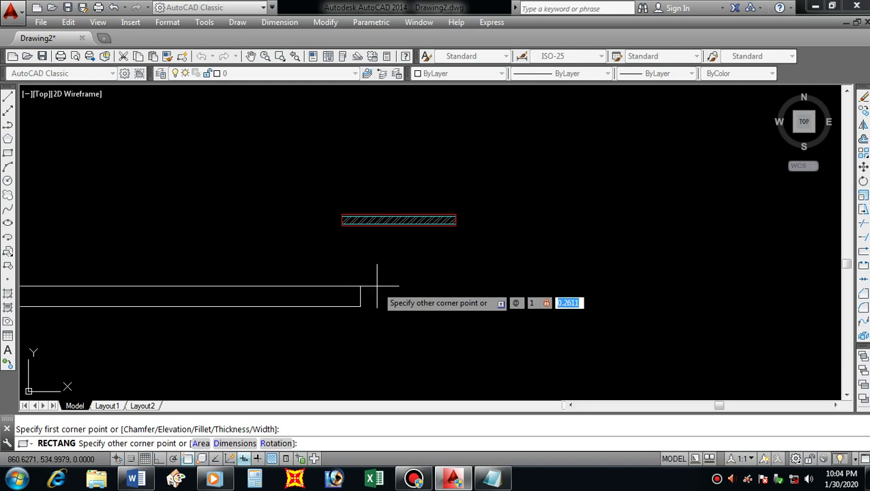
{"action": "type", "text": "1"}
{"action": "key", "text": "Return"}
- Move the new square aside to the right of the wall
{"action": "left_click", "coordinate": [414, 287]}
{"action": "left_click", "coordinate": [398, 274]}
{"action": "type", "text": "m"}
{"action": "key", "text": "Return"}
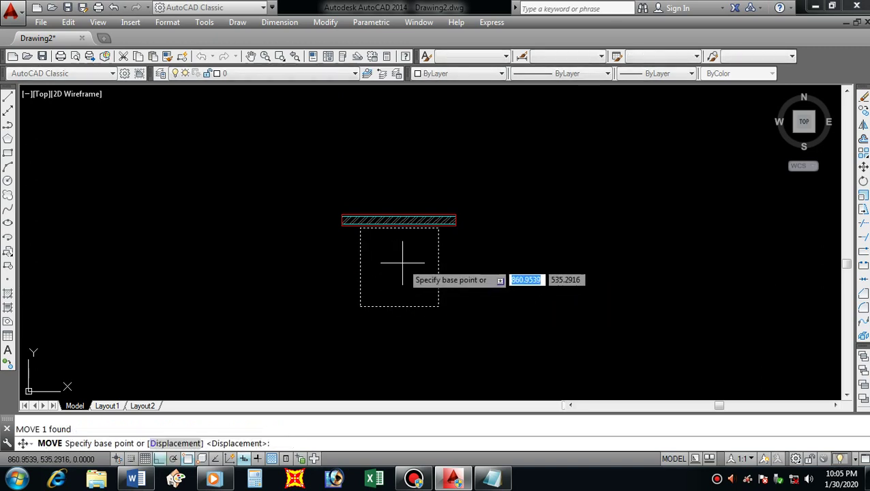
{"action": "left_click", "coordinate": [387, 266]}
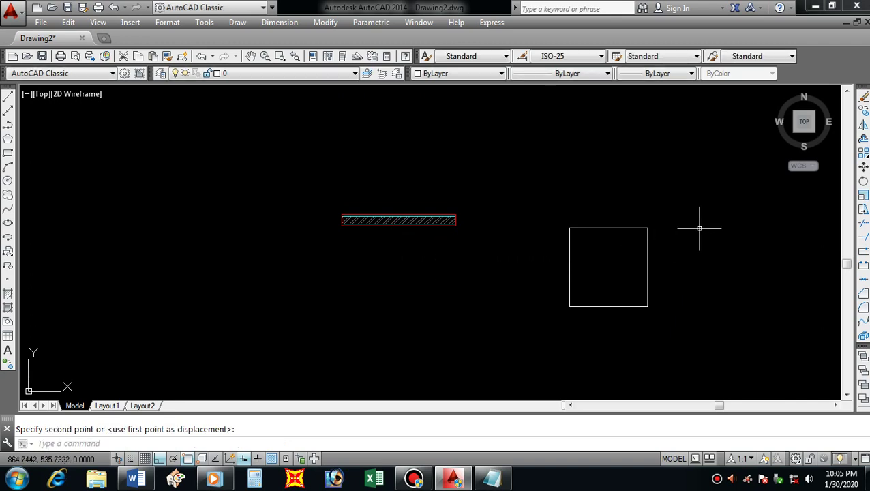
{"action": "type", "text": "B"}
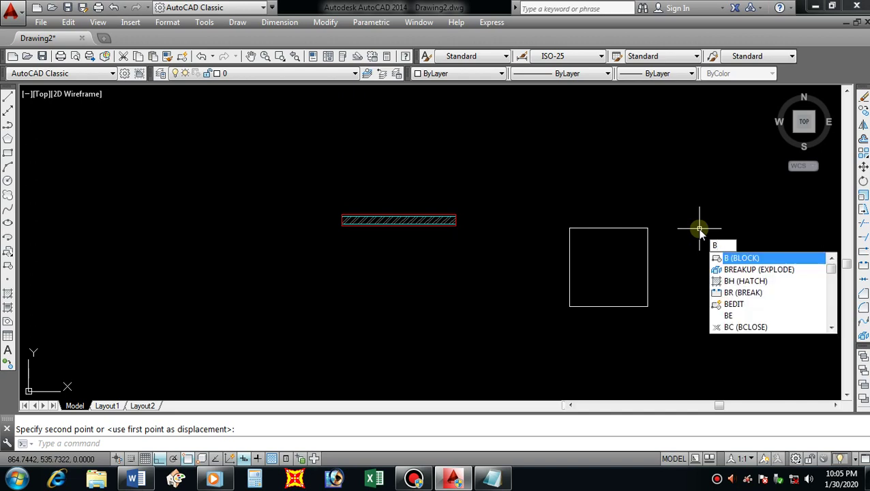
{"action": "key", "text": "Escape"}
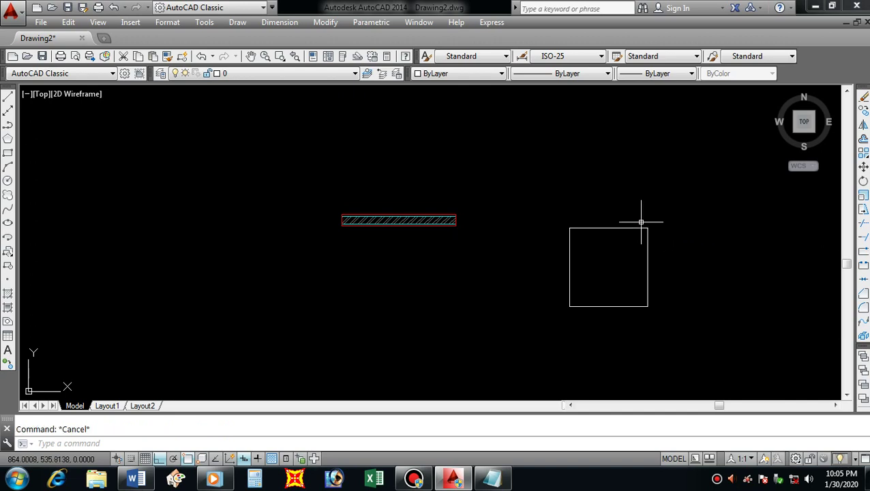
- Put the square on the cyan str layer
{"action": "left_click_drag", "start_coordinate": [643, 223], "coordinate": [613, 233]}
{"action": "left_click", "coordinate": [231, 73]}
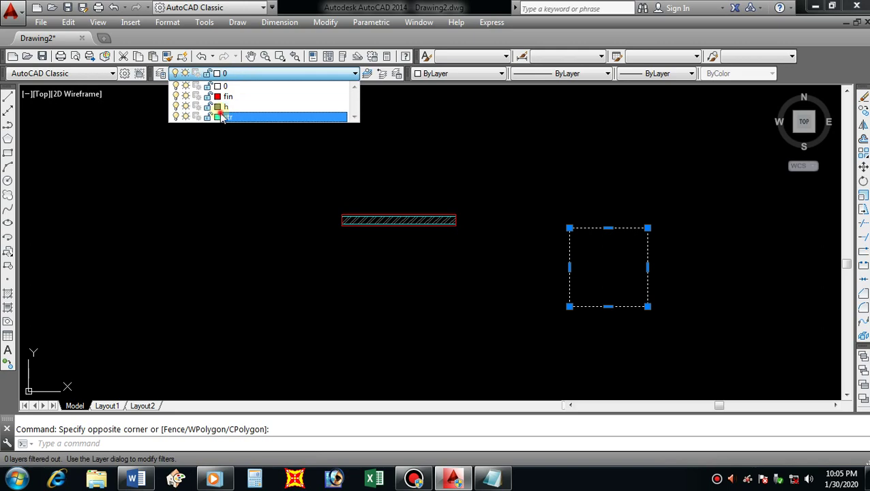
{"action": "left_click", "coordinate": [244, 117]}
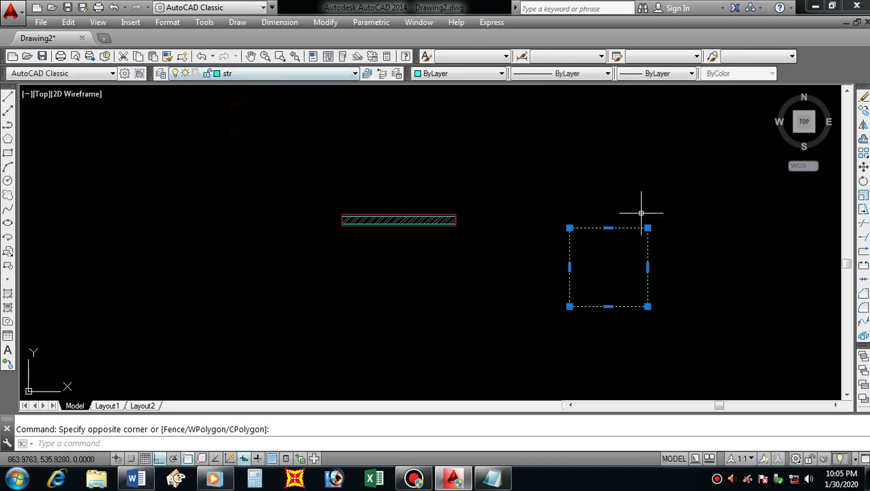
{"action": "key", "text": "Escape"}
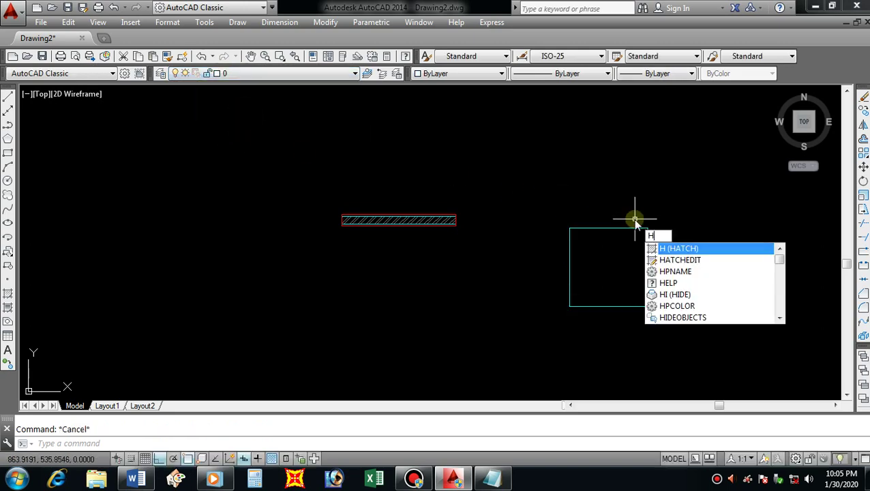
- Open the hatch settings and pick the square as the hatch boundary
{"action": "key", "text": "Return"}
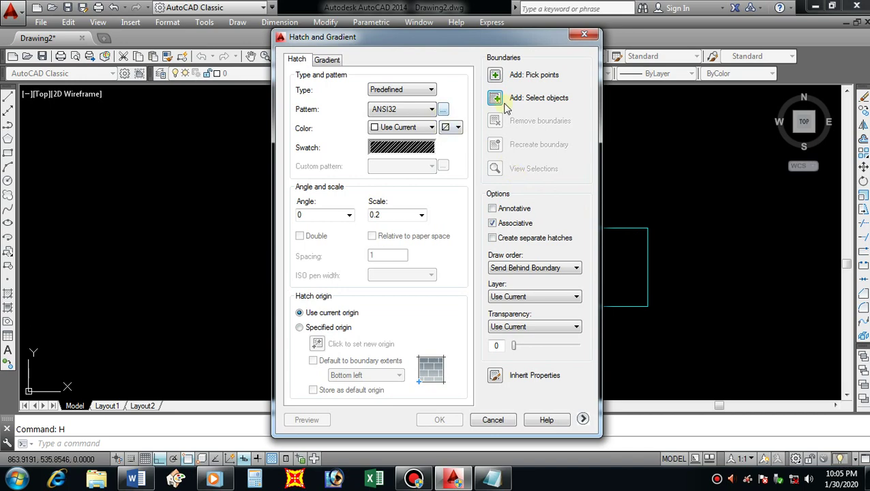
{"action": "left_click", "coordinate": [495, 98]}
{"action": "left_click", "coordinate": [594, 230]}
{"action": "key", "text": "Return"}
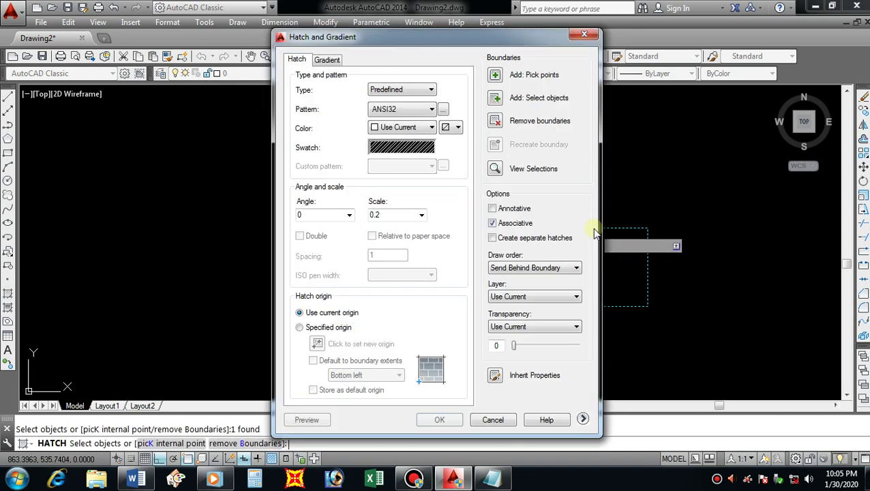
- Choose the AR-CONC concrete pattern and preview it on the square
{"action": "left_click", "coordinate": [431, 109]}
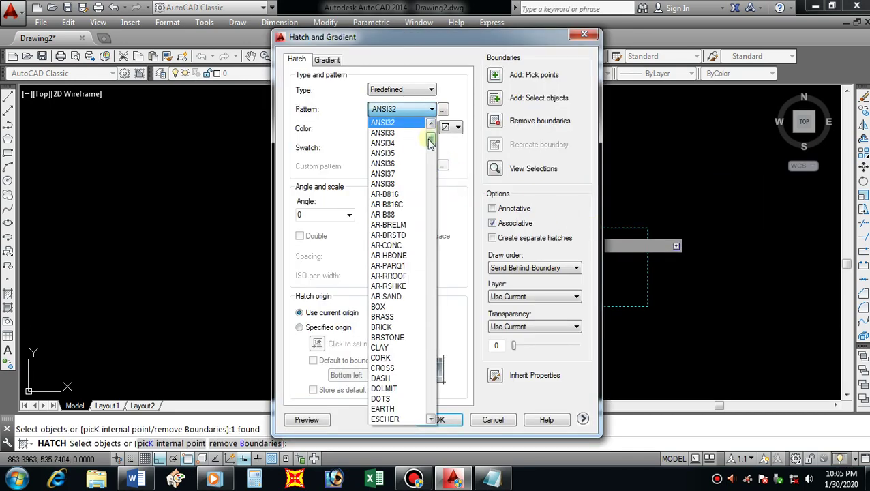
{"action": "left_click_drag", "start_coordinate": [431, 143], "coordinate": [431, 123]}
{"action": "left_click", "coordinate": [409, 133]}
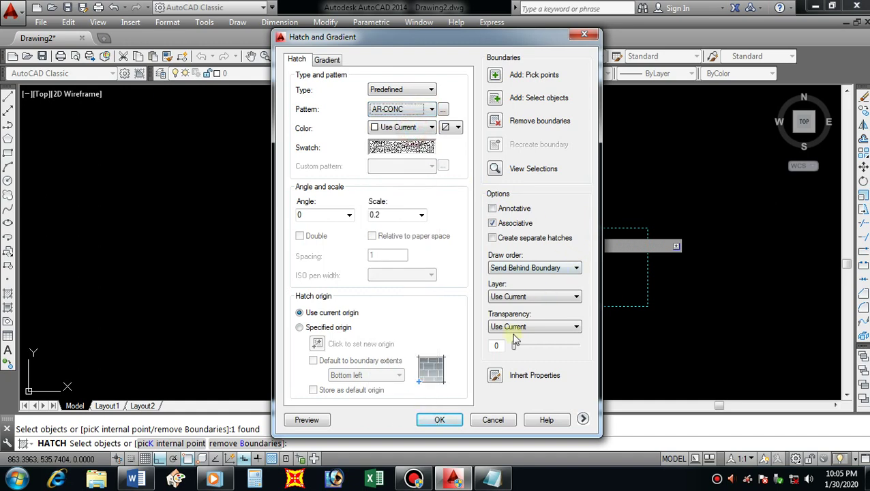
{"action": "left_click", "coordinate": [307, 419]}
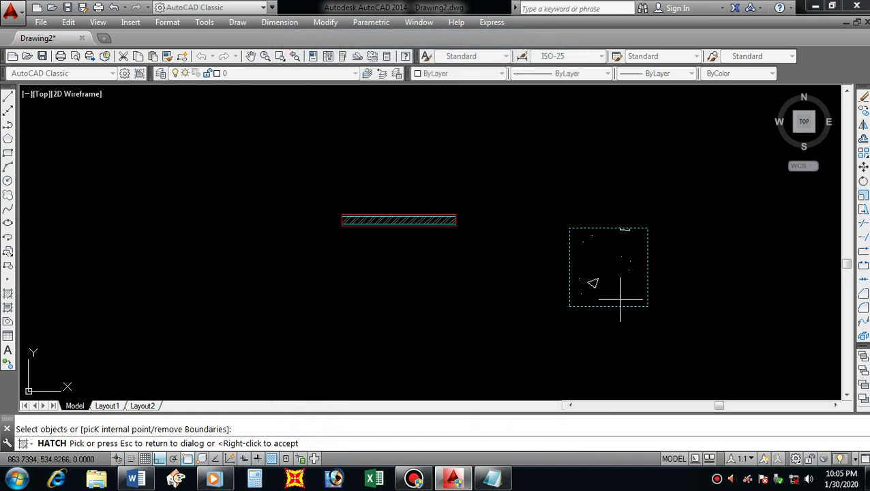
{"action": "key", "text": "Escape"}
- Change the hatch scale to 0.05, previewing the denser concrete fill
{"action": "double_click", "coordinate": [405, 215]}
{"action": "type", "text": "0.1"}
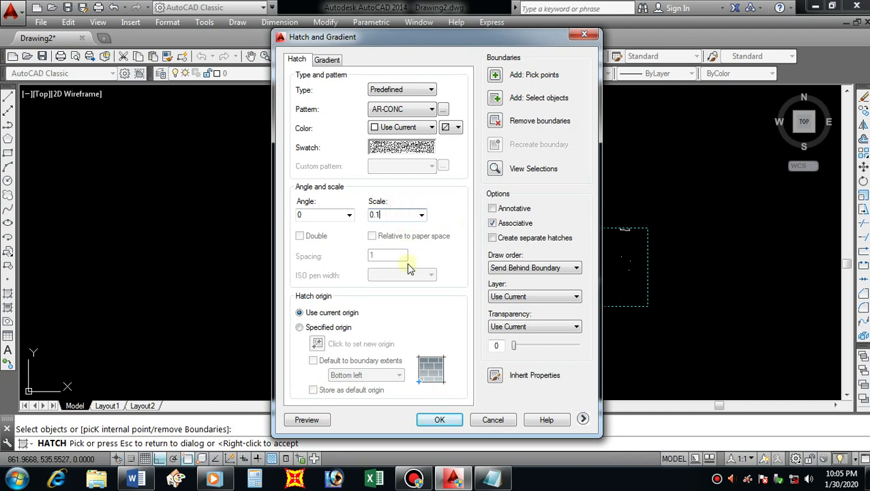
{"action": "left_click", "coordinate": [307, 420]}
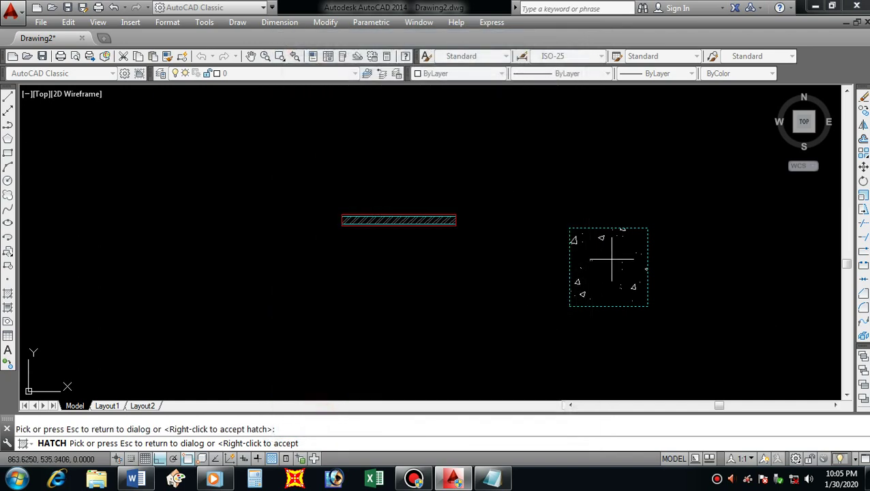
{"action": "scroll", "coordinate": [612, 259], "scroll_direction": "up", "scroll_amount": 1}
{"action": "key", "text": "Escape"}
{"action": "double_click", "coordinate": [403, 216]}
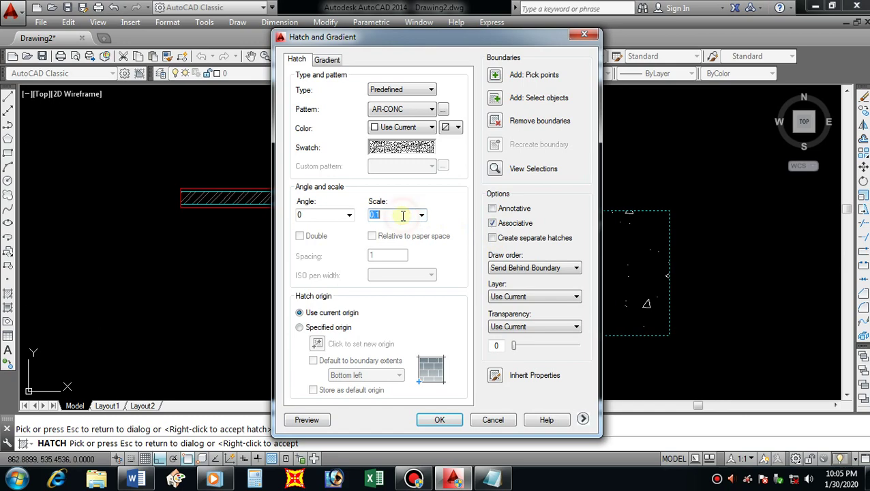
{"action": "type", "text": "5"}
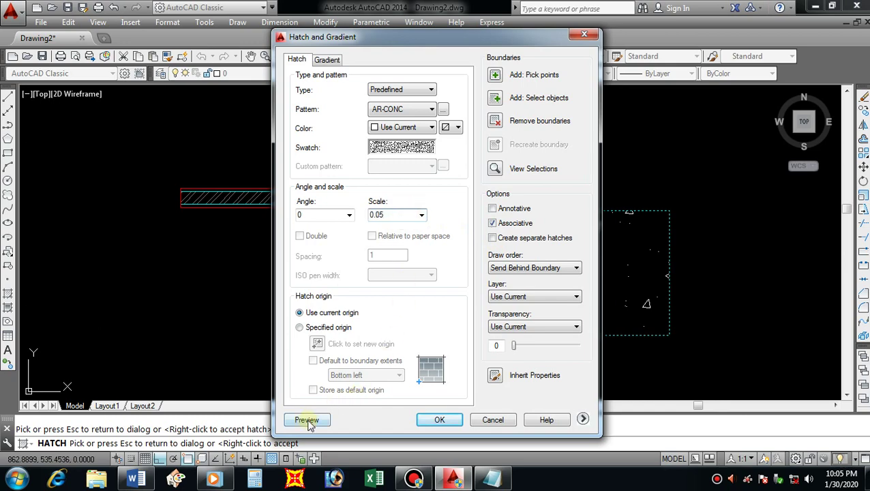
{"action": "left_click", "coordinate": [306, 419]}
{"action": "key", "text": "Escape"}
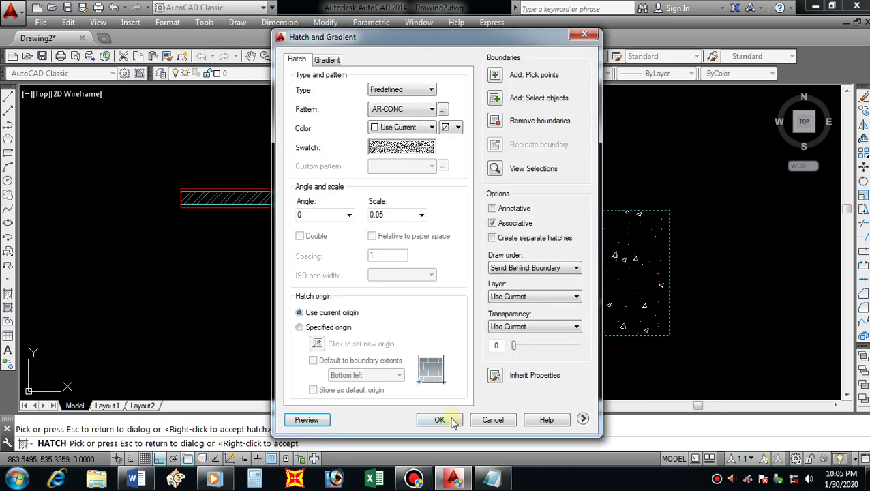
- Apply the AR-CONC hatch to the square and check which layer it sits on
{"action": "left_click", "coordinate": [453, 422]}
{"action": "left_click", "coordinate": [636, 245]}
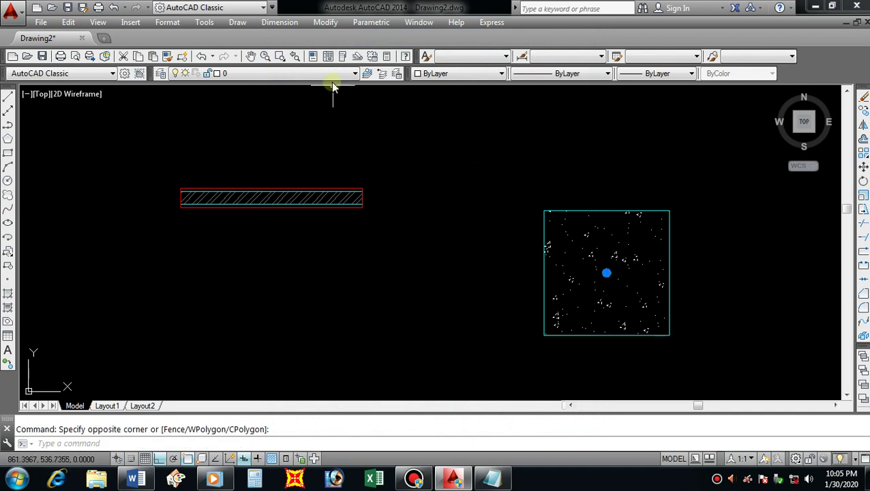
{"action": "left_click", "coordinate": [313, 74]}
{"action": "left_click", "coordinate": [293, 109]}
{"action": "key", "text": "Escape"}
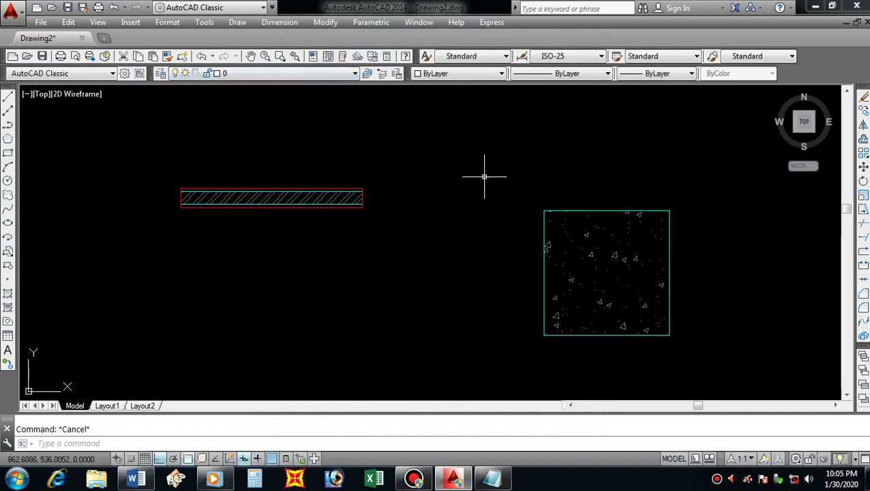
{"action": "scroll", "coordinate": [488, 176], "scroll_direction": "down", "scroll_amount": 1}
{"action": "type", "text": "l"}
{"action": "key", "text": "Return"}
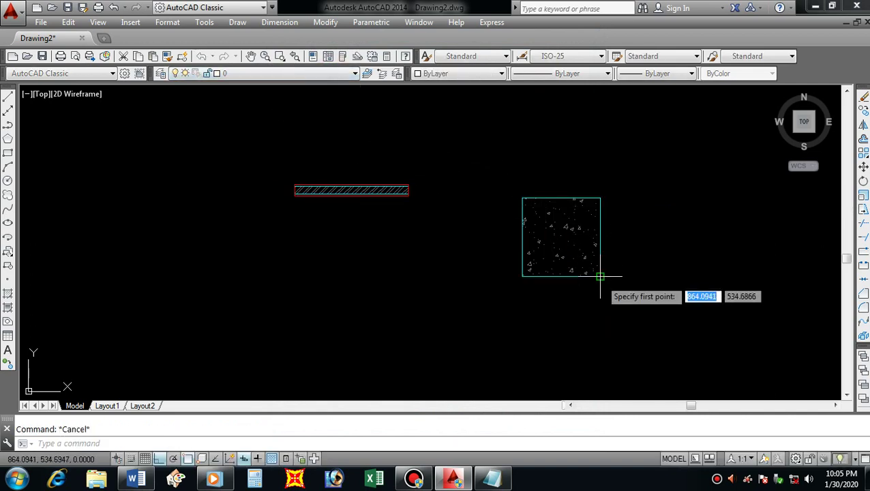
- Draw a corner-to-corner diagonal across the square and select the hatch and line for a new block
{"action": "left_click", "coordinate": [600, 277]}
{"action": "left_click", "coordinate": [523, 198]}
{"action": "type", "text": "B"}
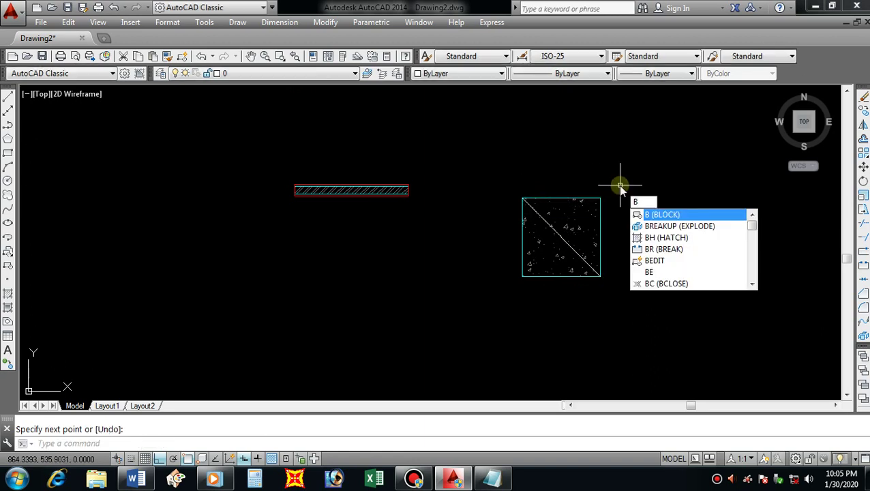
{"action": "key", "text": "Return"}
{"action": "left_click", "coordinate": [412, 194]}
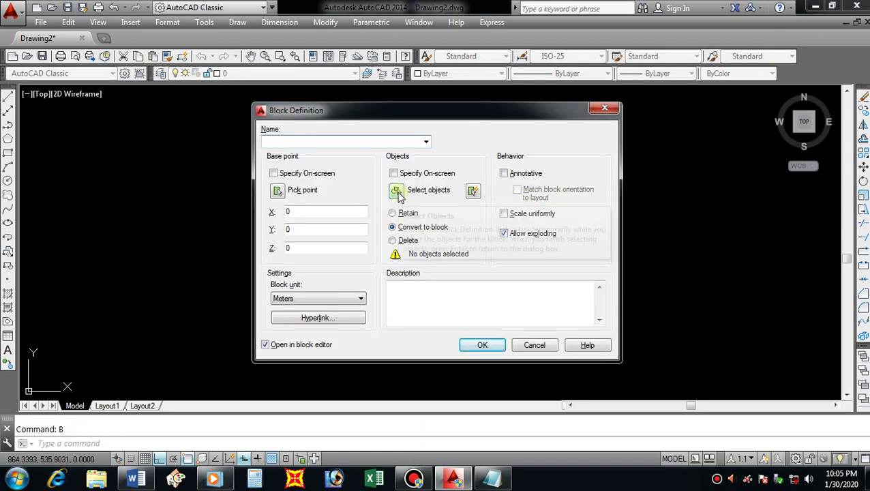
{"action": "left_click", "coordinate": [601, 170]}
{"action": "left_click", "coordinate": [567, 223]}
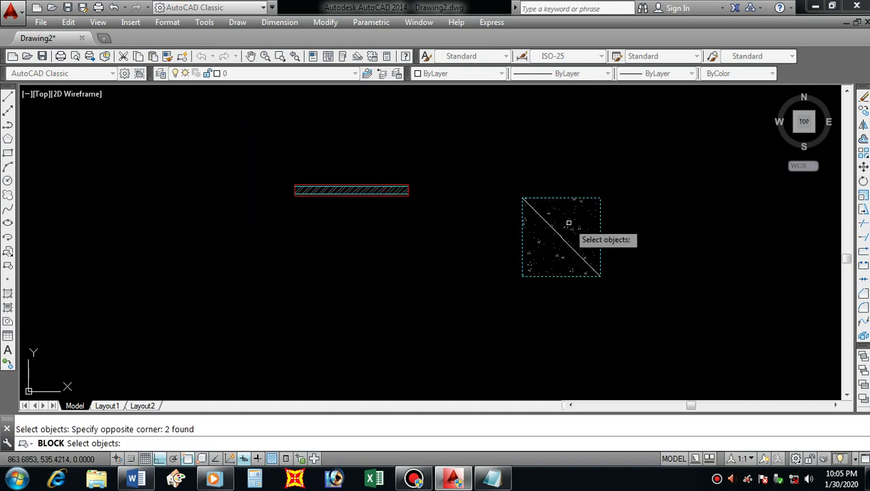
{"action": "key", "text": "Return"}
- Set the block base point at the square's centre, name it kolombeton, and tick Open in block editor
{"action": "left_click", "coordinate": [280, 191]}
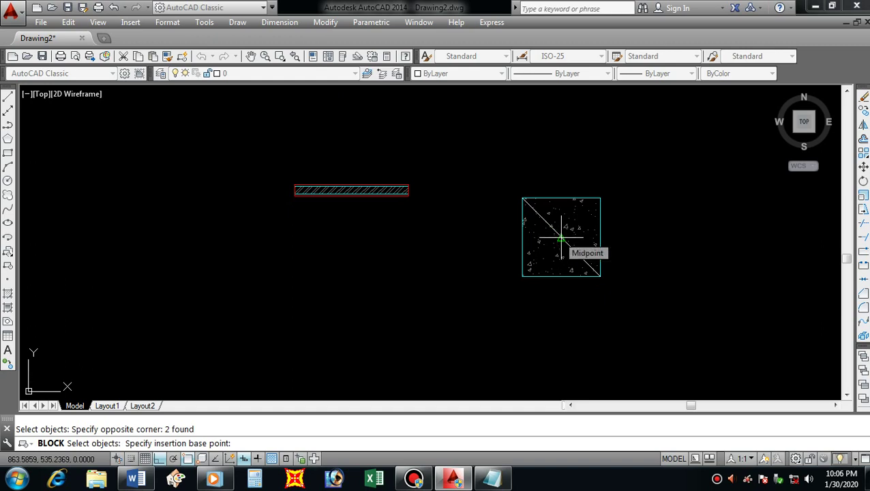
{"action": "left_click", "coordinate": [561, 238]}
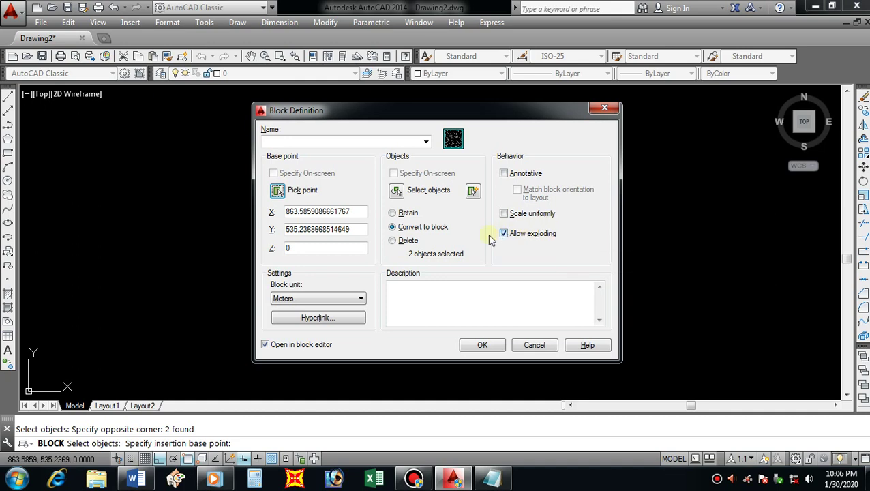
{"action": "left_click", "coordinate": [367, 140]}
{"action": "type", "text": "kolombeton"}
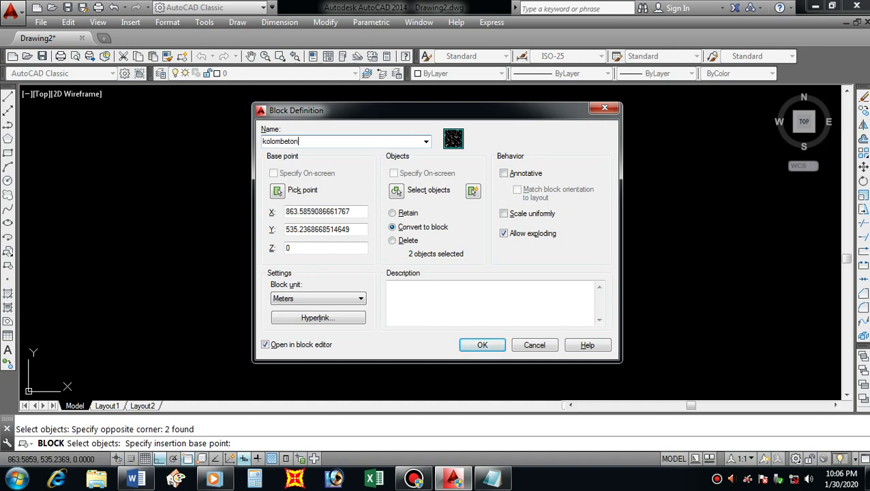
{"action": "left_click", "coordinate": [264, 345]}
{"action": "left_click", "coordinate": [266, 346]}
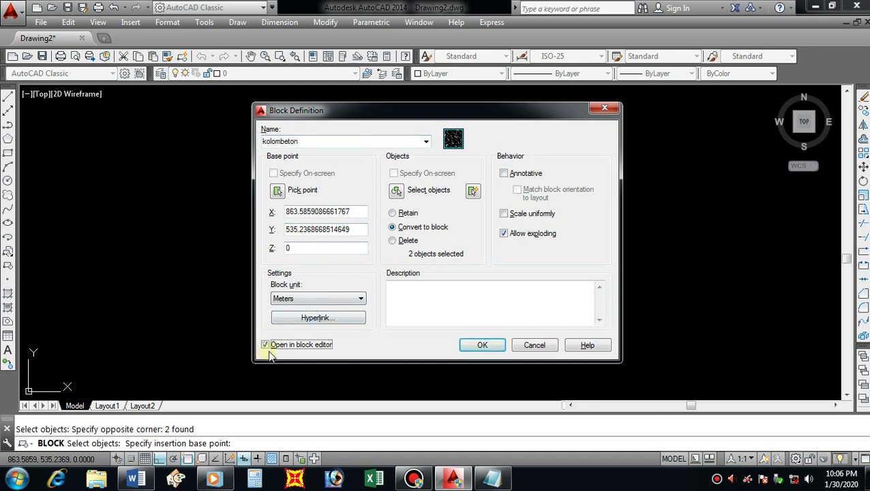
- Reselect hatch, diagonal and outline (three objects), re-pick the centre base point, and create kolombeton
{"action": "left_click", "coordinate": [398, 190]}
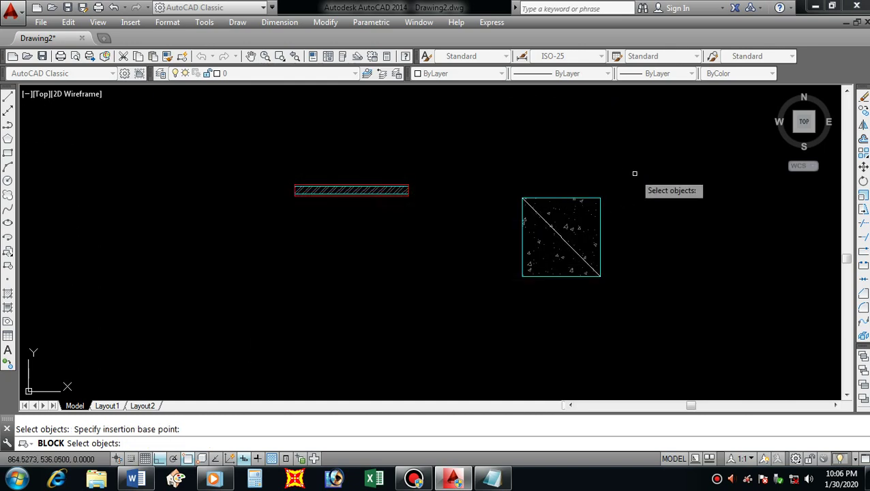
{"action": "left_click", "coordinate": [634, 174]}
{"action": "left_click", "coordinate": [522, 268]}
{"action": "left_click", "coordinate": [641, 175]}
{"action": "left_click", "coordinate": [493, 284]}
{"action": "key", "text": "Return"}
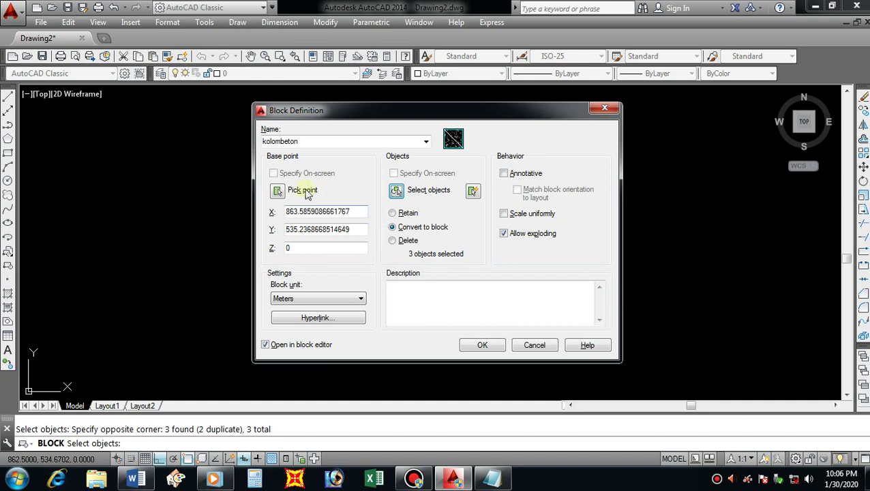
{"action": "left_click", "coordinate": [280, 191]}
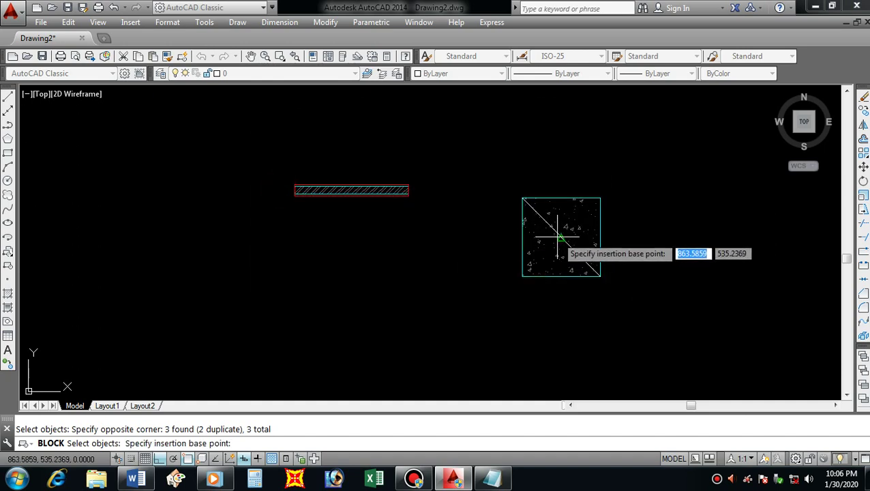
{"action": "left_click", "coordinate": [554, 234]}
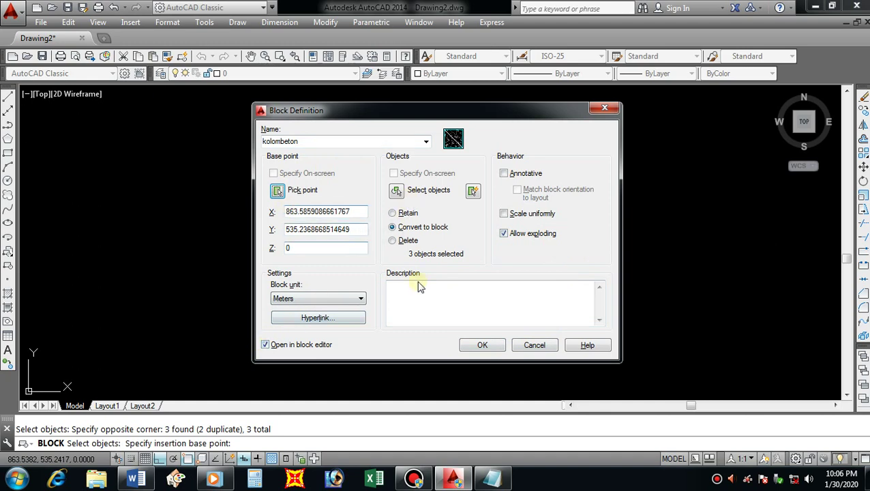
{"action": "left_click", "coordinate": [485, 347]}
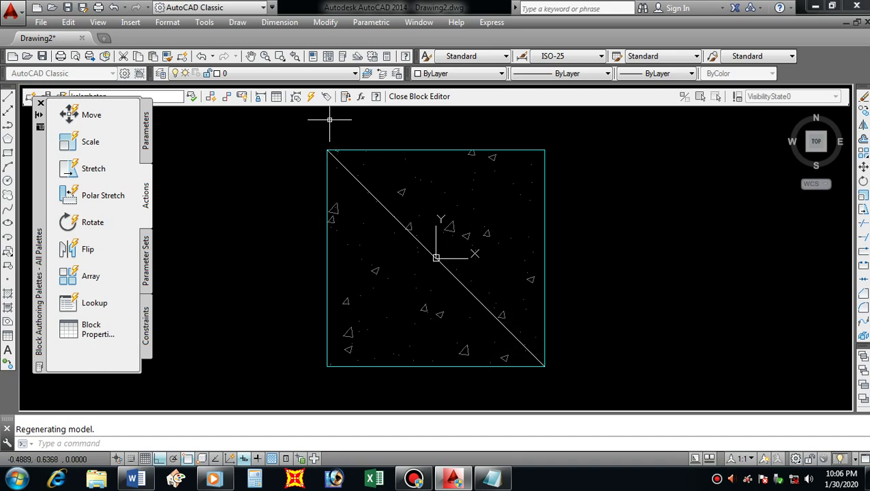
- Add a linear Distance1 parameter spanning the square from left to right edge
{"action": "left_click", "coordinate": [146, 247]}
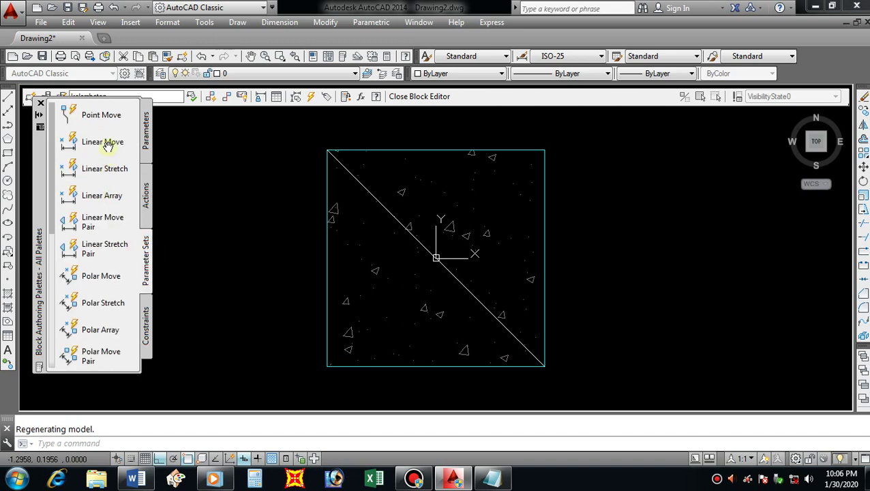
{"action": "left_click", "coordinate": [89, 169]}
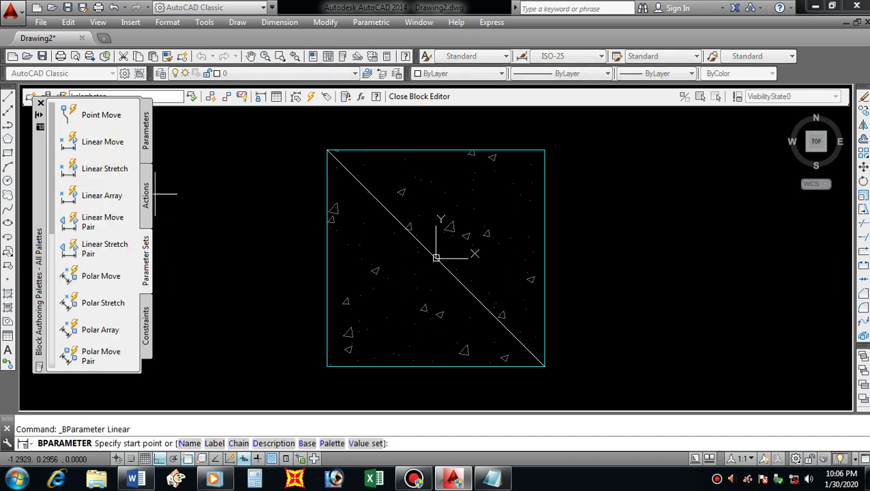
{"action": "left_click", "coordinate": [327, 259]}
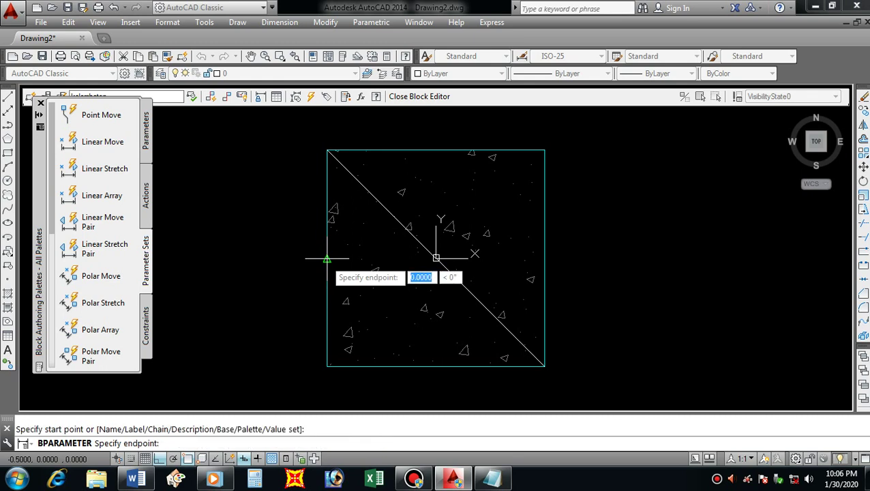
{"action": "left_click", "coordinate": [545, 258]}
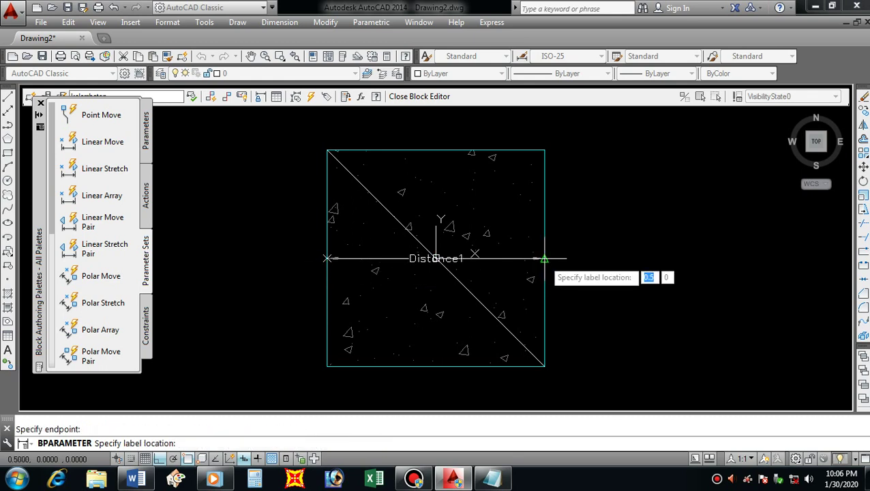
{"action": "left_click", "coordinate": [542, 240]}
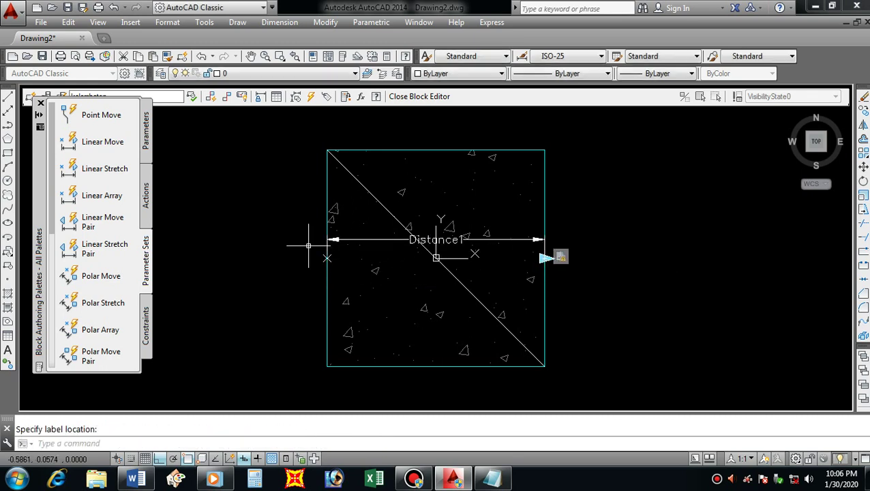
- Attach a stretch action to Distance1's right end framing the four objects, then erase the diagonal
{"action": "left_click", "coordinate": [146, 195]}
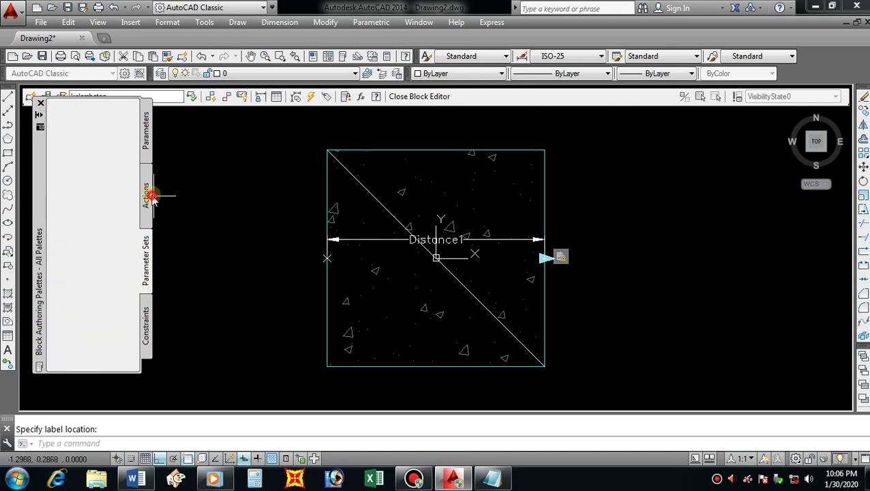
{"action": "left_click", "coordinate": [90, 171]}
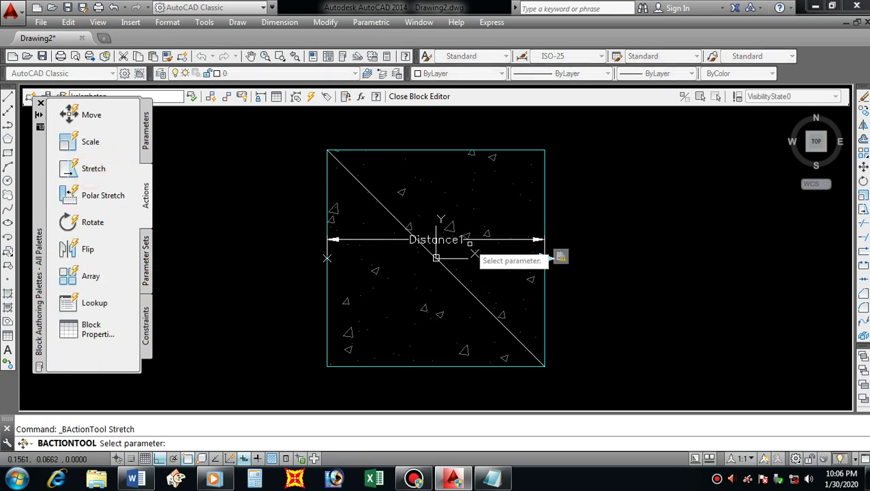
{"action": "left_click", "coordinate": [453, 242]}
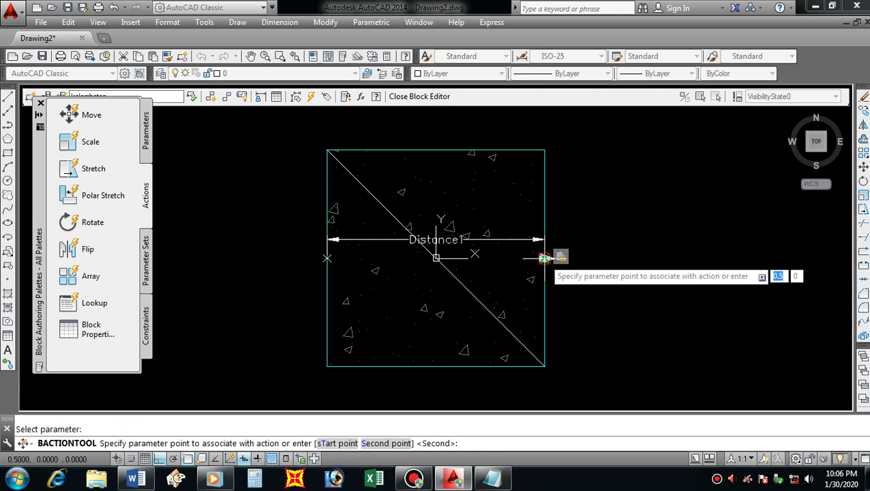
{"action": "left_click", "coordinate": [544, 258]}
{"action": "left_click", "coordinate": [631, 132]}
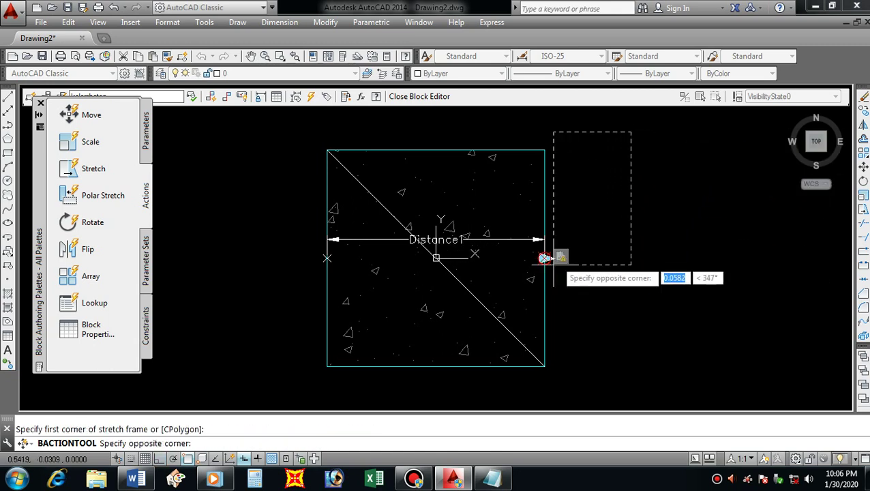
{"action": "left_click", "coordinate": [446, 375]}
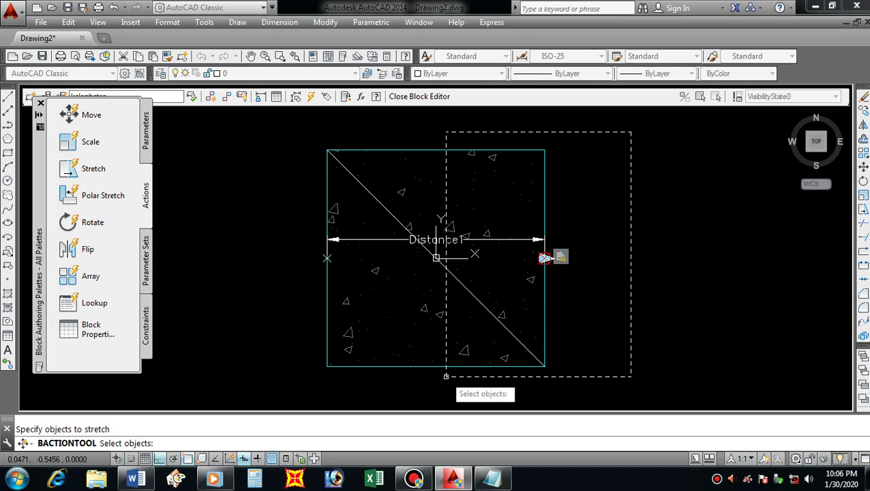
{"action": "left_click", "coordinate": [431, 388]}
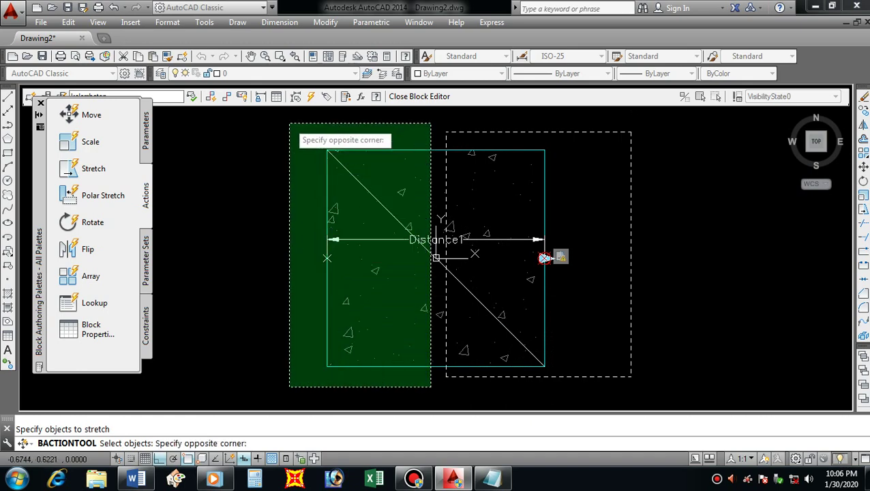
{"action": "left_click", "coordinate": [289, 120]}
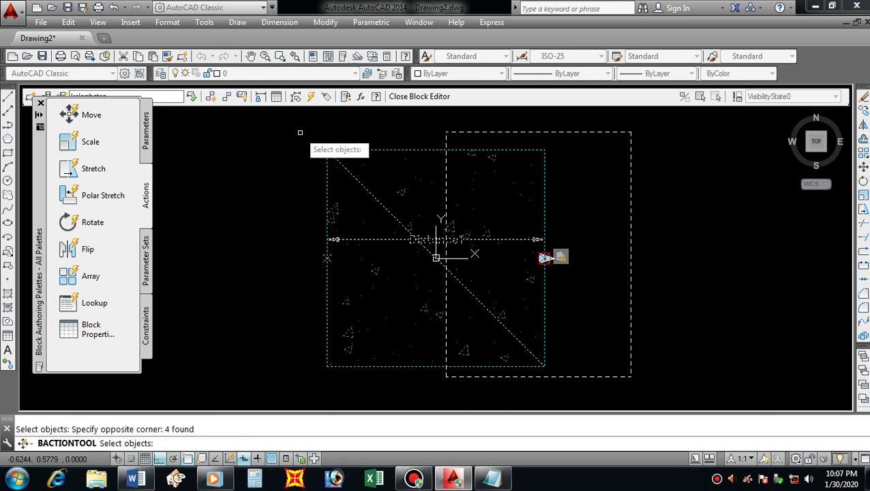
{"action": "key", "text": "Return"}
{"action": "left_click", "coordinate": [369, 192]}
{"action": "key", "text": "Delete"}
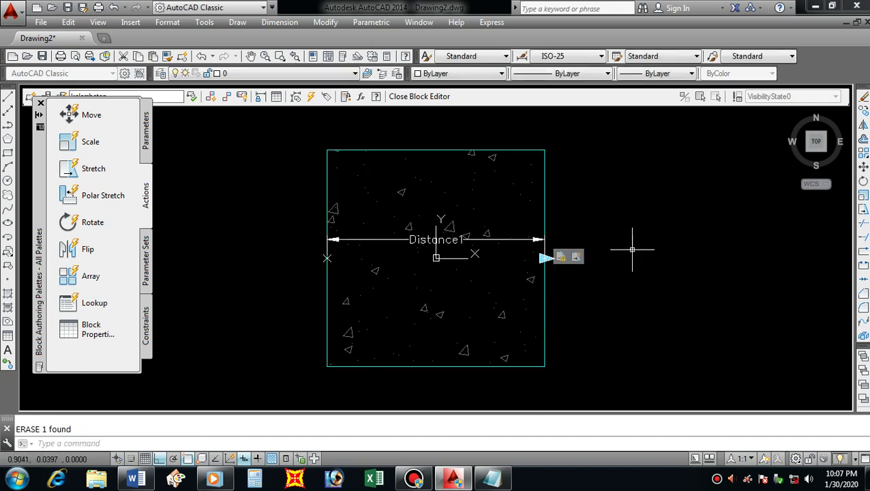
- Save the kolombeton block changes, test-stretch the column wider, and undo the test
{"action": "left_click", "coordinate": [438, 98]}
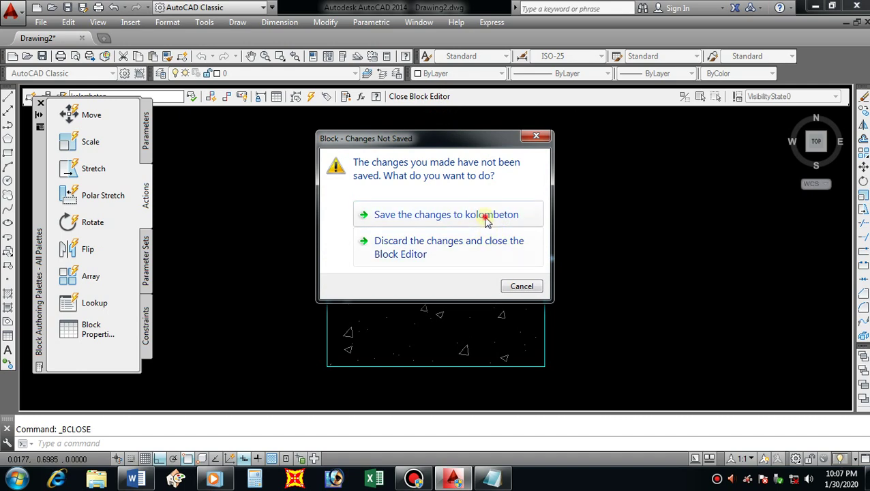
{"action": "left_click", "coordinate": [485, 215]}
{"action": "left_click", "coordinate": [600, 237]}
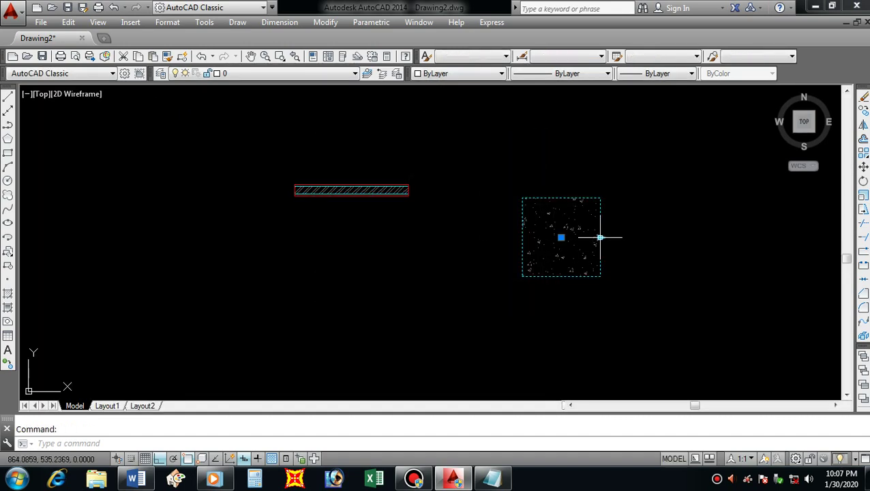
{"action": "left_click", "coordinate": [600, 237]}
{"action": "left_click", "coordinate": [737, 237]}
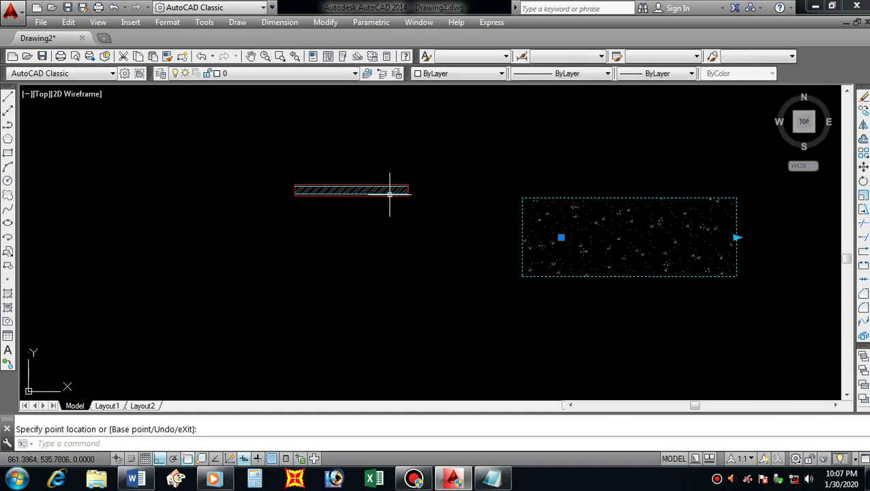
{"action": "left_click", "coordinate": [201, 55]}
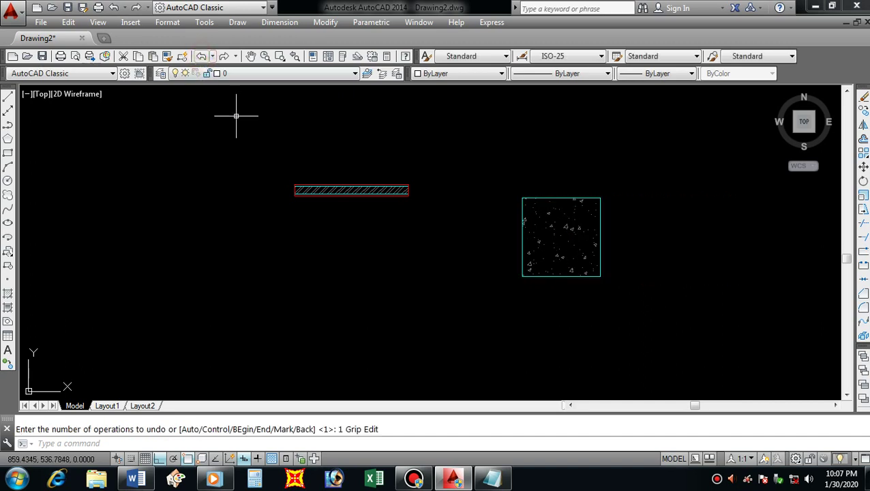
- Draw a new diagonal line from the square's lower-left to upper-right corner
{"action": "type", "text": "L"}
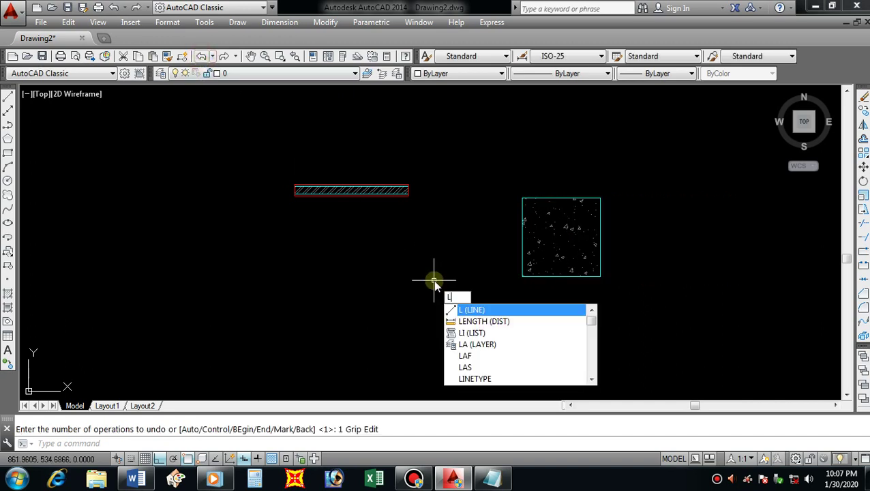
{"action": "key", "text": "Return"}
{"action": "left_click", "coordinate": [522, 276]}
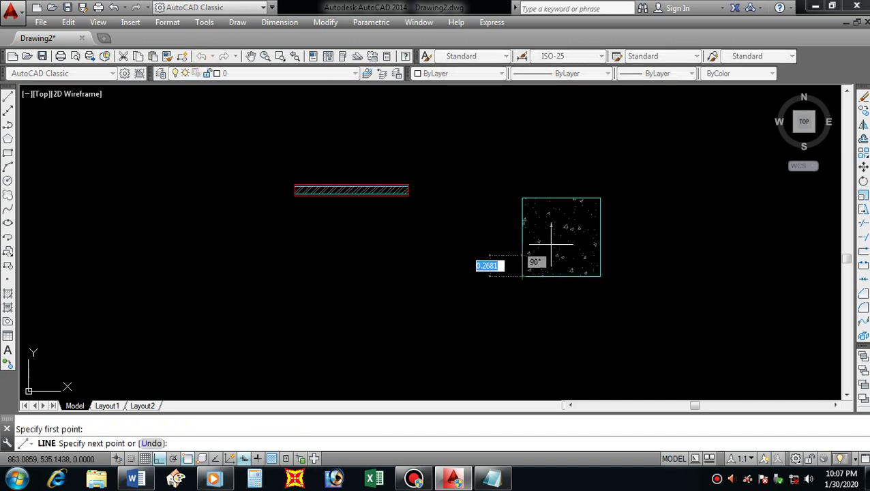
{"action": "left_click", "coordinate": [600, 198]}
{"action": "key", "text": "Return"}
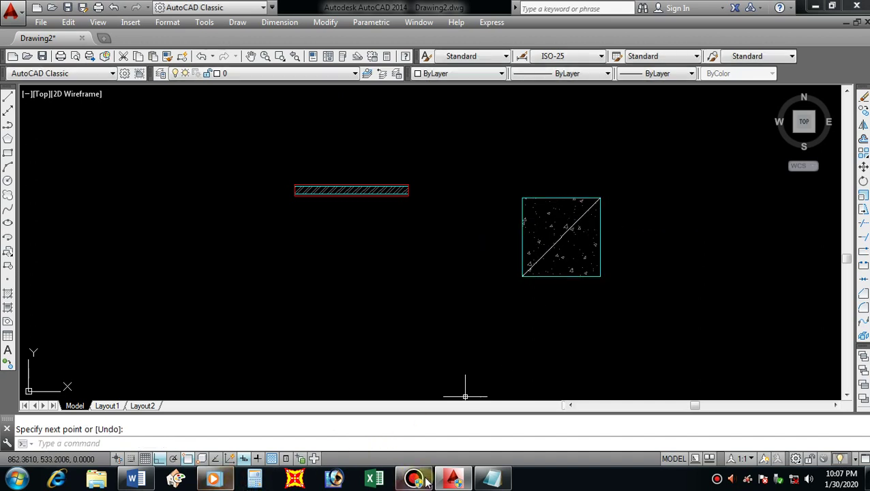
{"action": "left_click", "coordinate": [491, 482]}
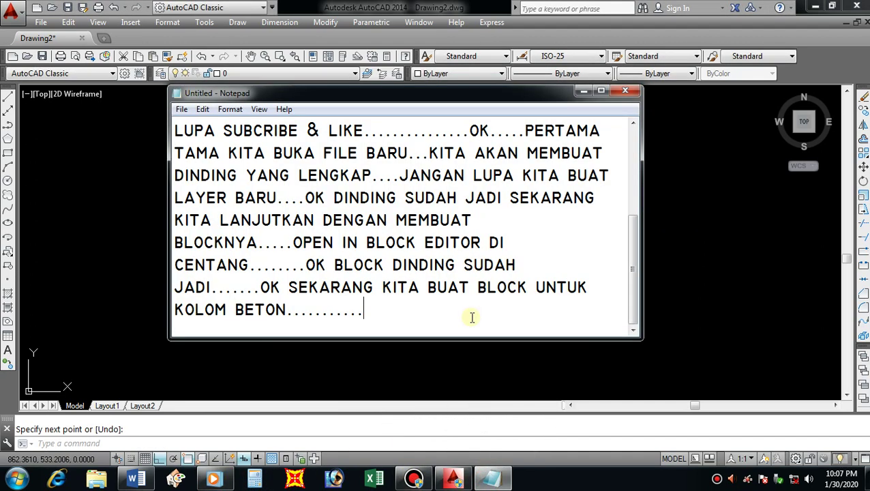
- Type 'KEMUDIAN KITA SAVE BLOCK TADI...DENGAN MENGUNAKAN WBLOCK' into the notes, joining W BLOCK into WBLOCK
{"action": "type", "text": "KEMUDIAN K"}
{"action": "type", "text": "ITA LAN"}
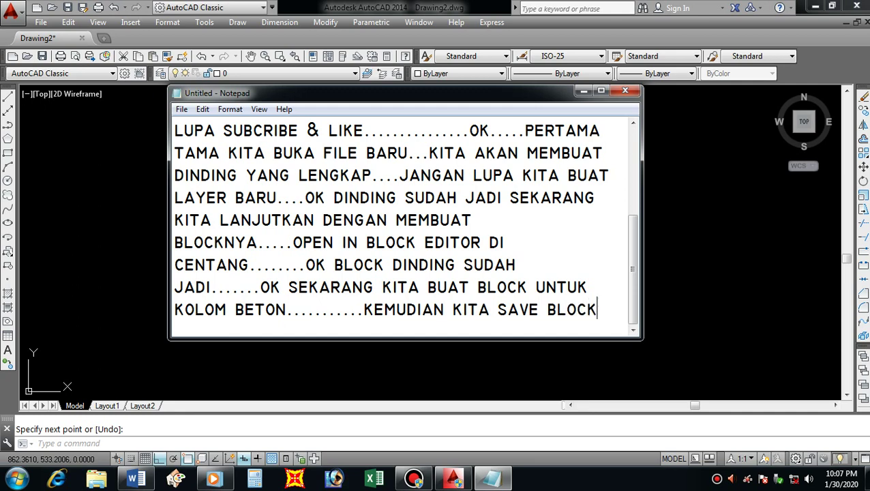
{"action": "type", "text": "TADI...DE"}
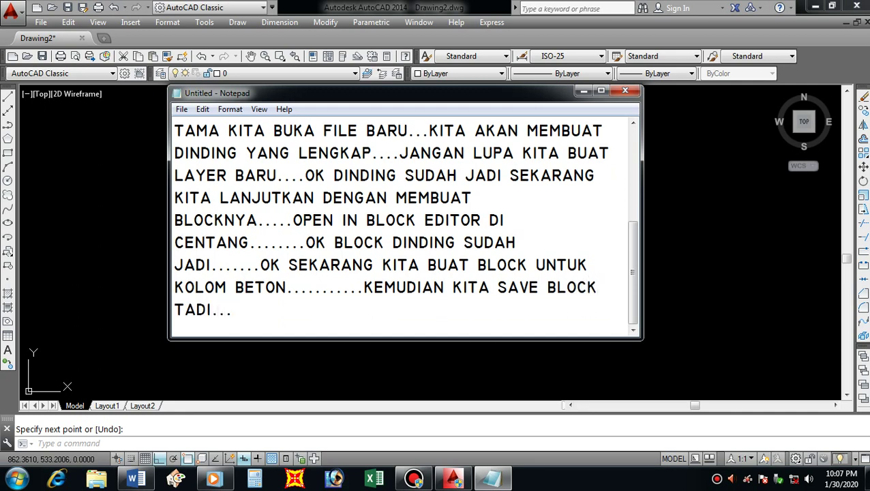
{"action": "type", "text": "NGAN MENGU"}
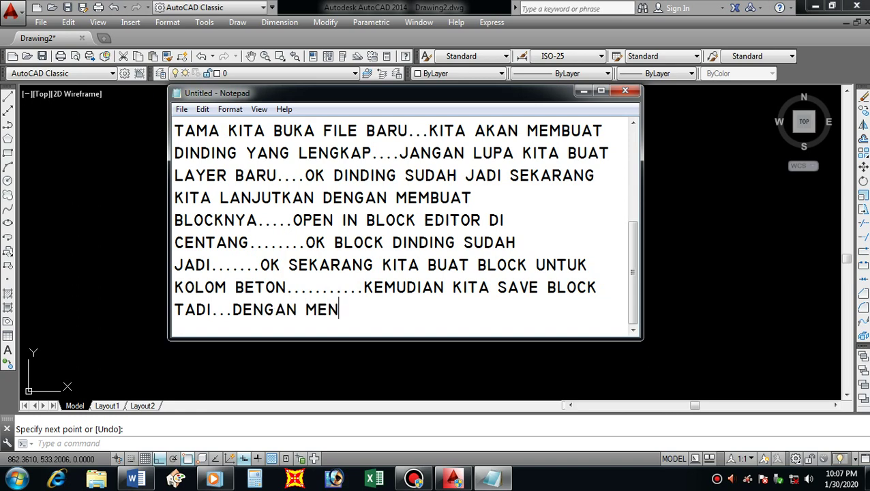
{"action": "type", "text": "NAKAN W BLOCK"}
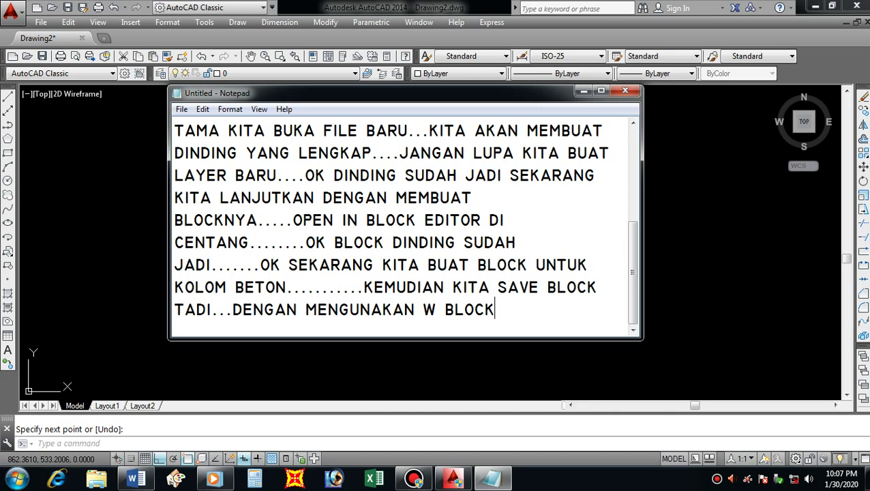
{"action": "left_click", "coordinate": [449, 307]}
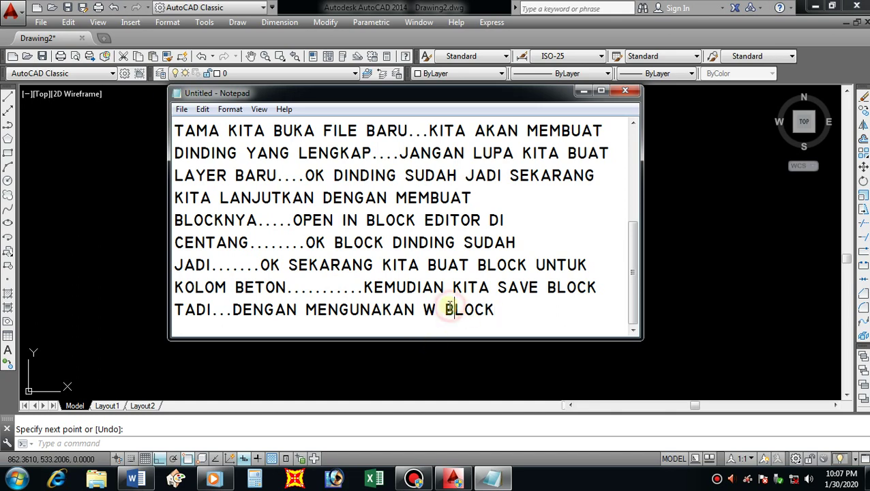
{"action": "key", "text": "BackSpace"}
{"action": "left_click", "coordinate": [511, 317]}
- Finish the note with trailing dots, hide Notepad, and launch Write Block with W
{"action": "type", "text": "........"}
{"action": "left_click", "coordinate": [585, 91]}
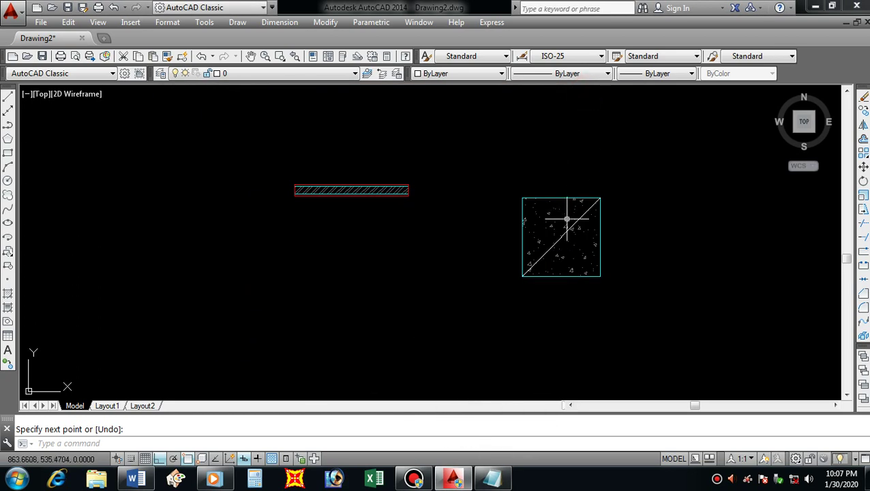
{"action": "type", "text": "W"}
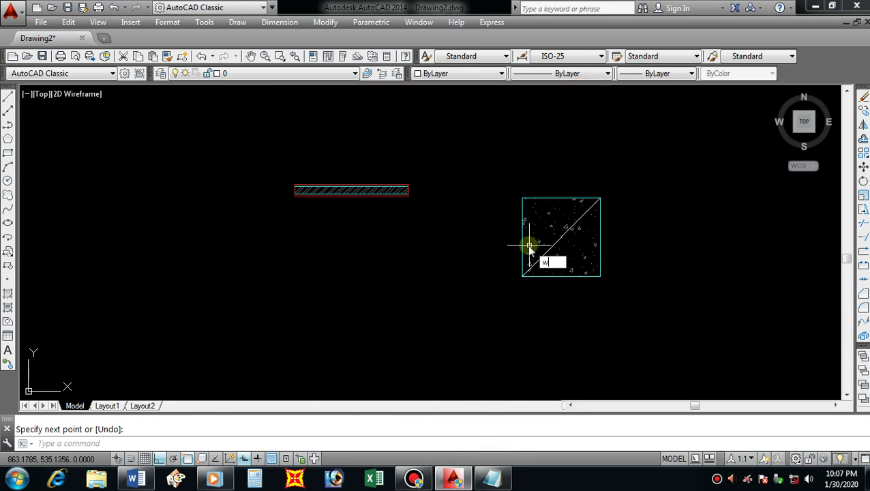
{"action": "key", "text": "Return"}
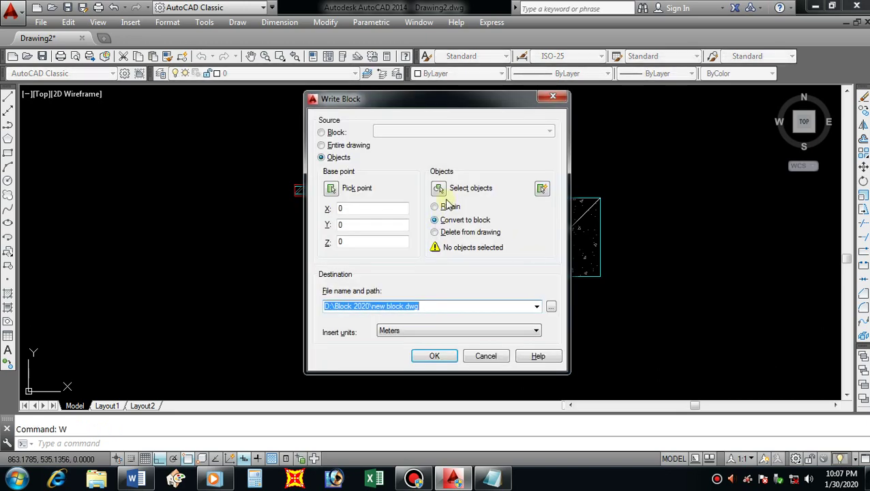
- Select the column, pick a base point inside it, and choose kolombeton as the destination file
{"action": "left_click", "coordinate": [442, 244]}
{"action": "left_click", "coordinate": [531, 169]}
{"action": "left_click", "coordinate": [504, 219]}
{"action": "key", "text": "Return"}
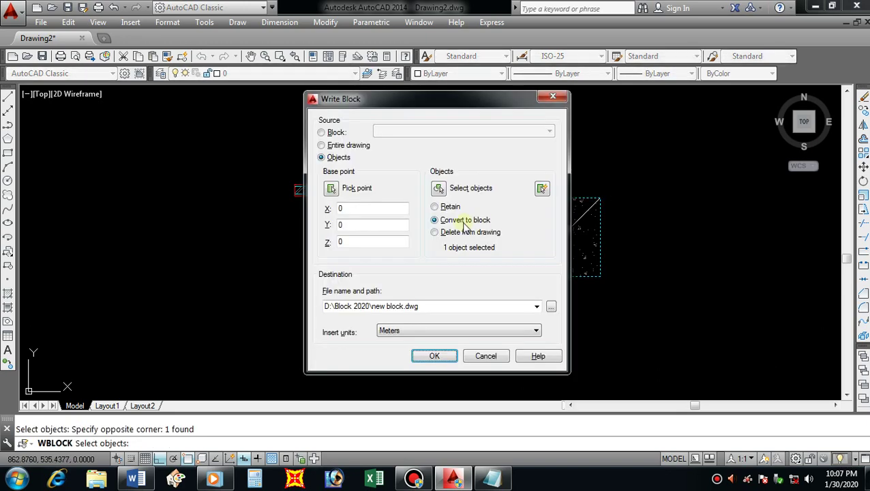
{"action": "left_click", "coordinate": [332, 188]}
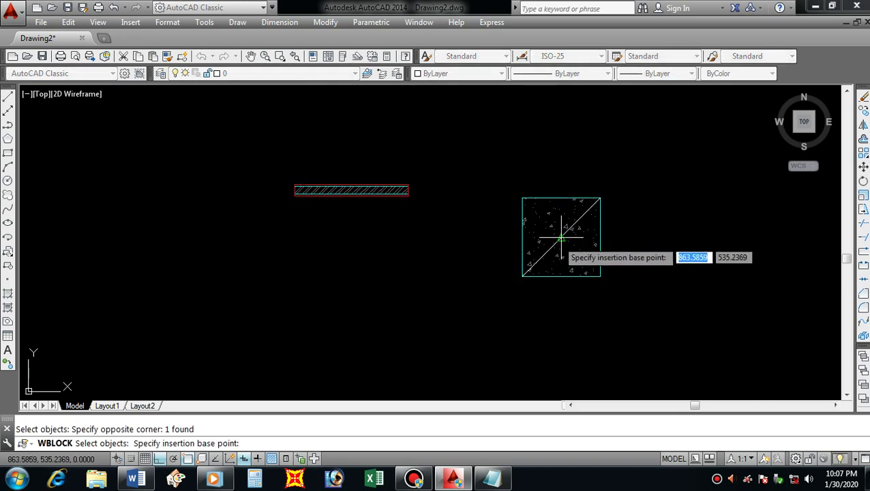
{"action": "left_click", "coordinate": [565, 286]}
{"action": "left_click", "coordinate": [551, 307]}
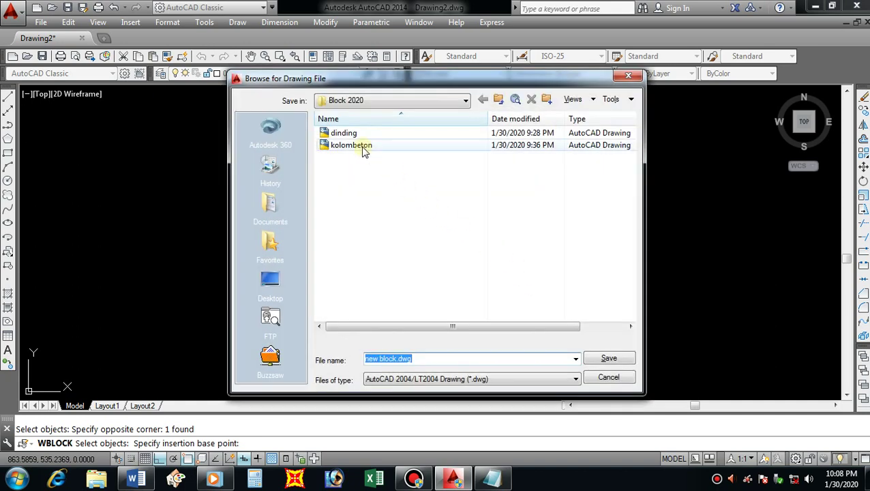
{"action": "left_click", "coordinate": [362, 146]}
{"action": "left_click", "coordinate": [607, 359]}
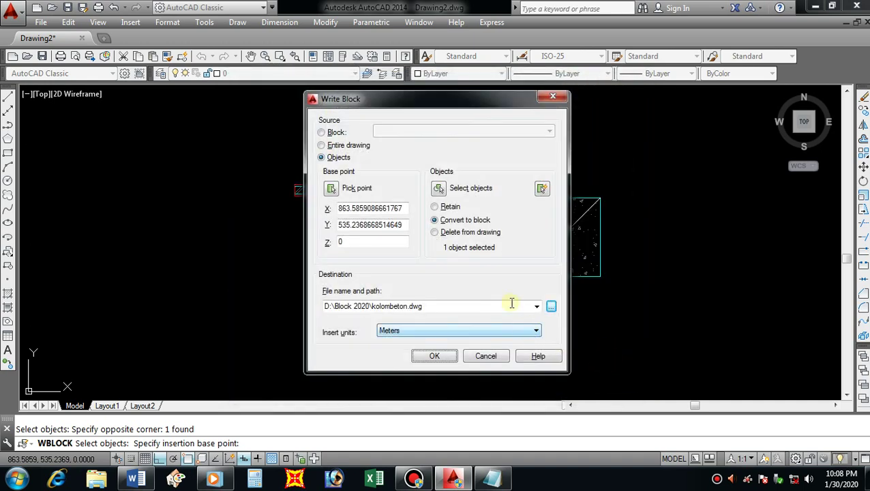
- Re-pick the base point, reselect the hatched column, and browse again, clearing the file name
{"action": "left_click", "coordinate": [334, 191]}
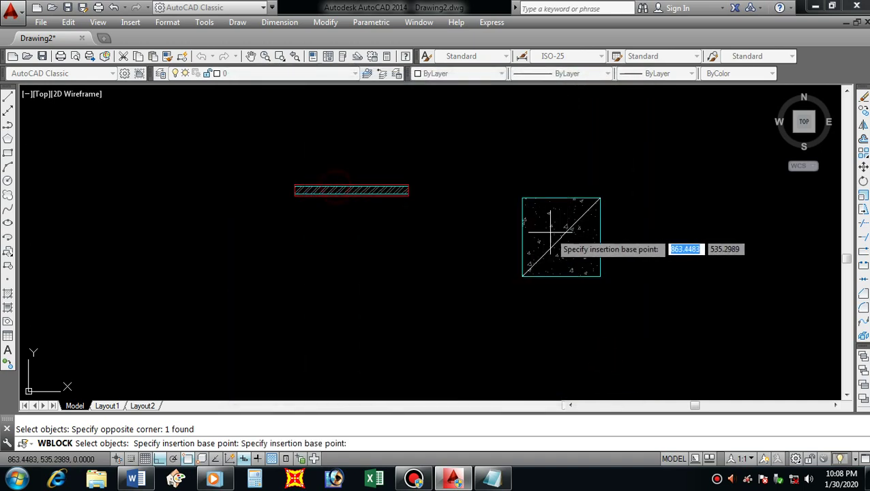
{"action": "left_click", "coordinate": [560, 239]}
{"action": "left_click", "coordinate": [439, 190]}
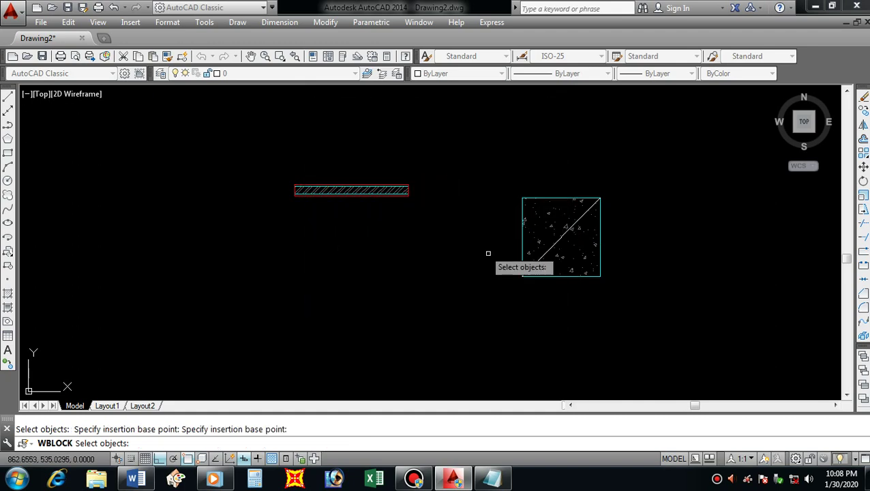
{"action": "left_click", "coordinate": [609, 290]}
{"action": "left_click", "coordinate": [579, 250]}
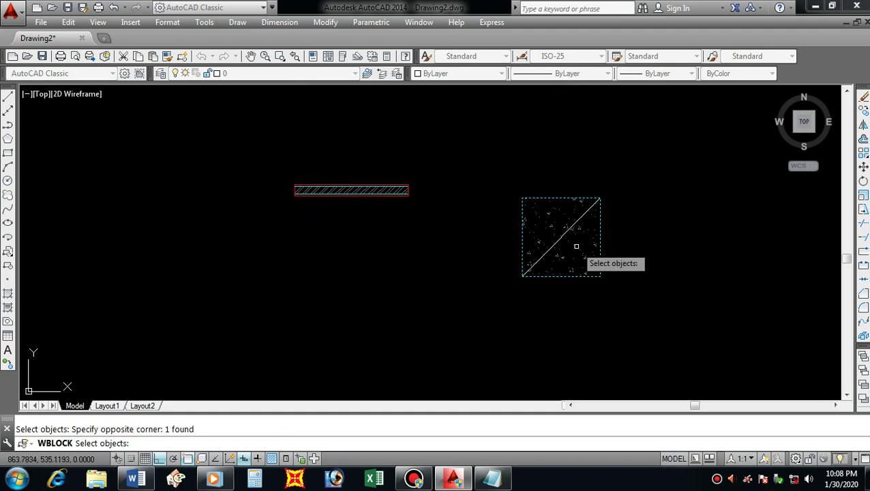
{"action": "key", "text": "Return"}
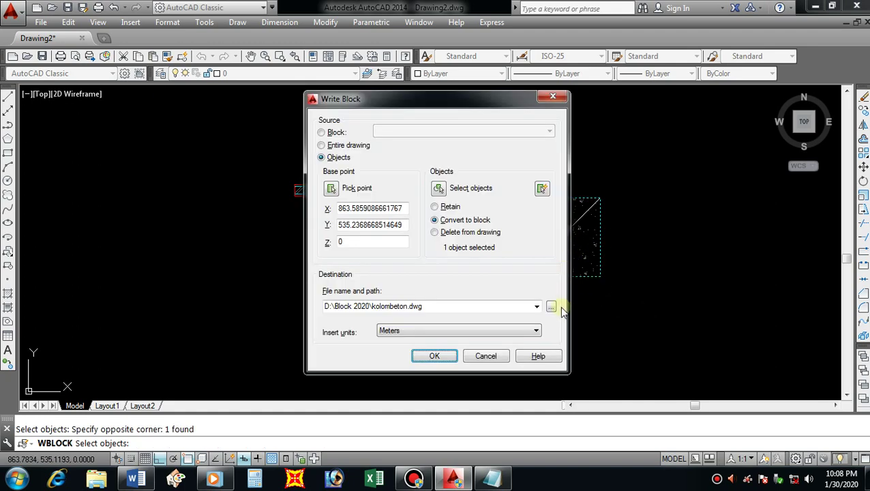
{"action": "left_click", "coordinate": [552, 306]}
{"action": "left_click", "coordinate": [410, 359]}
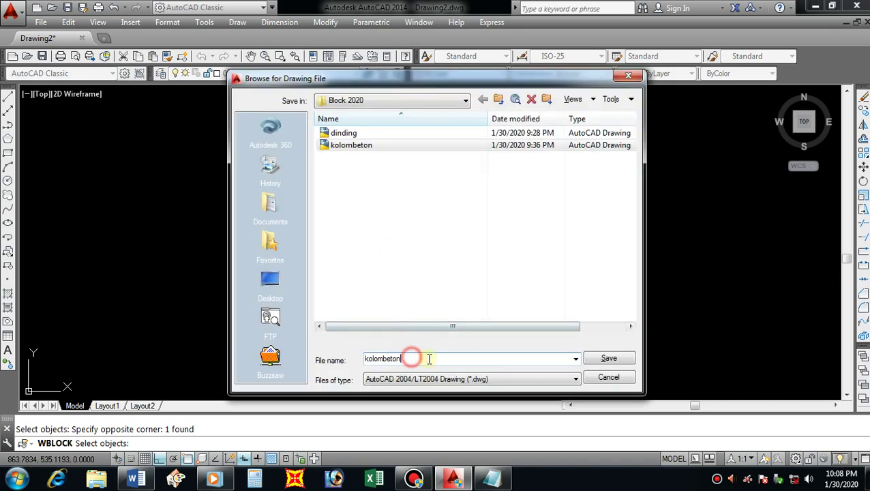
{"action": "key", "text": "BackSpace"}
{"action": "key", "text": "BackSpace"}
{"action": "key", "text": "BackSpace"}
{"action": "key", "text": "BackSpace"}
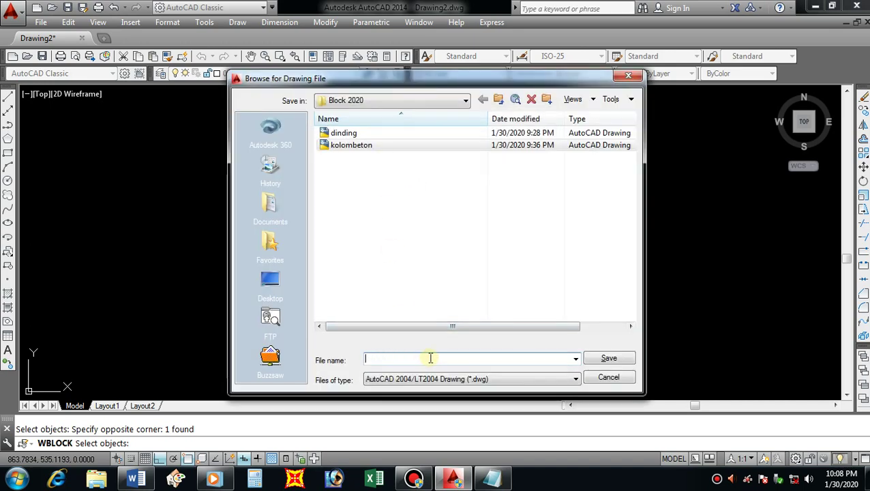
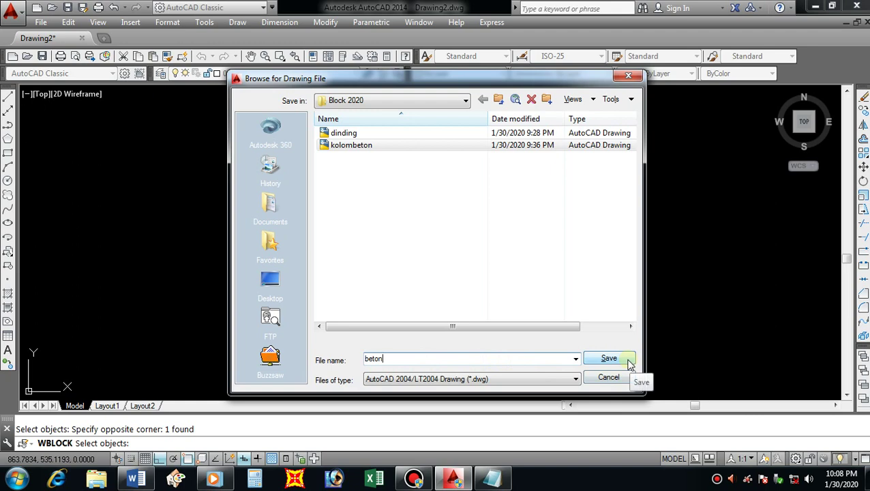
- Save the concrete hatch as beton.dwg in Block 2020, deleting it from the drawing
{"action": "left_click", "coordinate": [628, 365]}
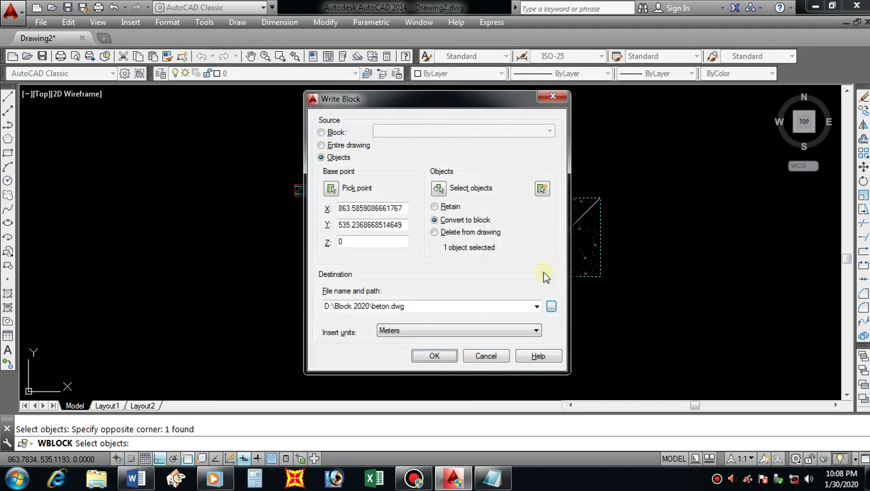
{"action": "left_click", "coordinate": [498, 233]}
{"action": "left_click", "coordinate": [443, 356]}
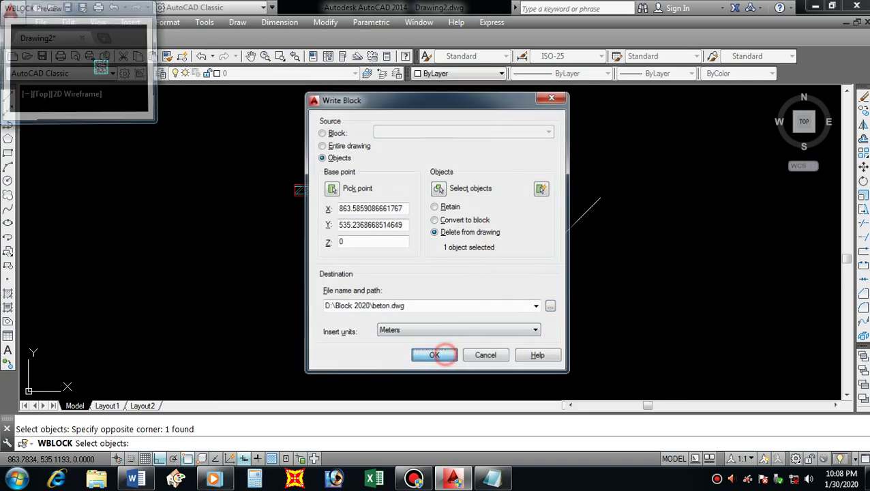
- Erase the stray diagonal line
{"action": "left_click", "coordinate": [600, 243]}
{"action": "left_click", "coordinate": [569, 210]}
{"action": "key", "text": "Delete"}
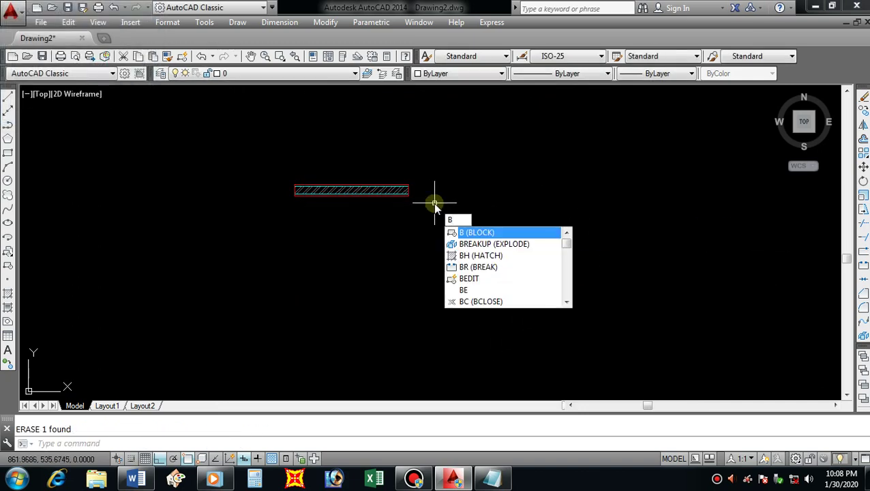
{"action": "key", "text": "Escape"}
- Start a WBLOCK of the hatched brick strip, with the strip's corner as base point
{"action": "type", "text": "w"}
{"action": "key", "text": "Return"}
{"action": "left_click", "coordinate": [440, 194]}
{"action": "left_click", "coordinate": [413, 176]}
{"action": "left_click", "coordinate": [396, 208]}
{"action": "key", "text": "Return"}
{"action": "left_click", "coordinate": [332, 189]}
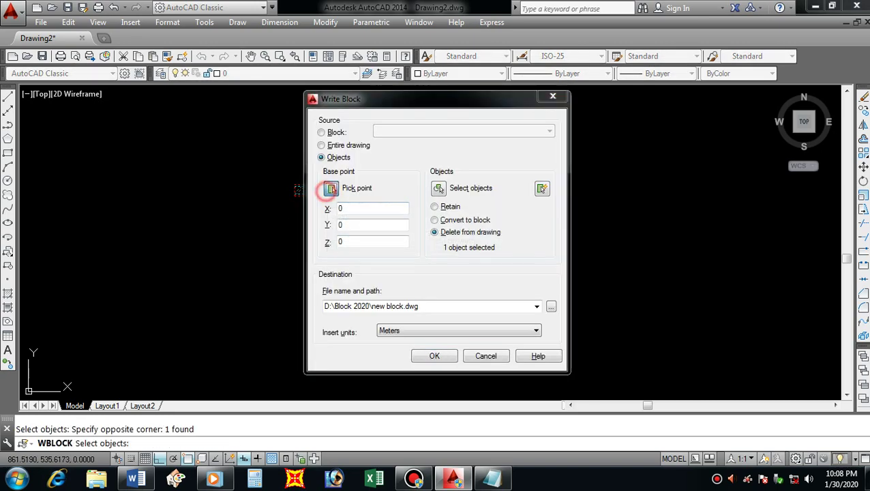
{"action": "left_click", "coordinate": [294, 193]}
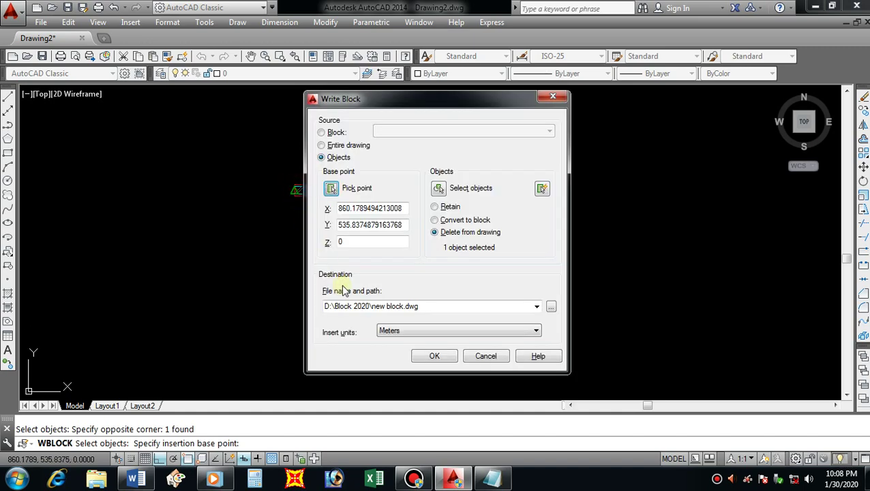
- Save the brick strip as dindingbata.dwg in Block 2020, deleting it from the drawing
{"action": "left_click", "coordinate": [551, 311]}
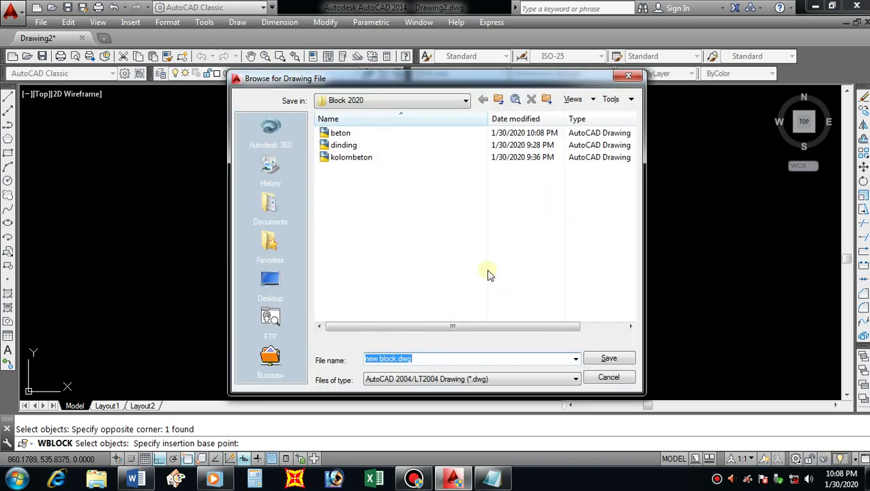
{"action": "left_click", "coordinate": [351, 146]}
{"action": "left_click", "coordinate": [404, 356]}
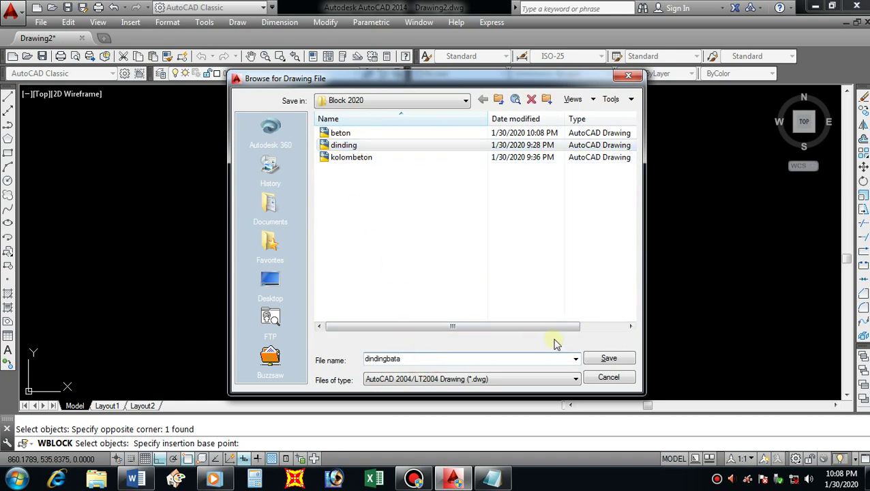
{"action": "left_click", "coordinate": [610, 359]}
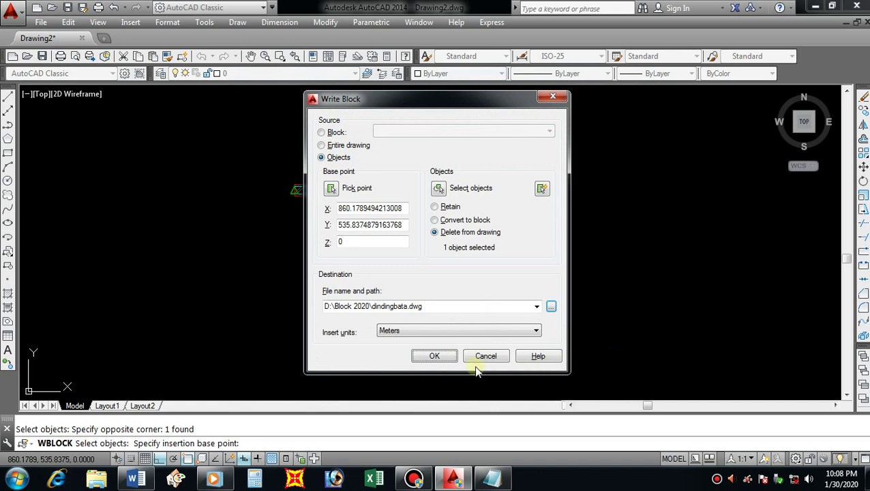
{"action": "left_click", "coordinate": [438, 361]}
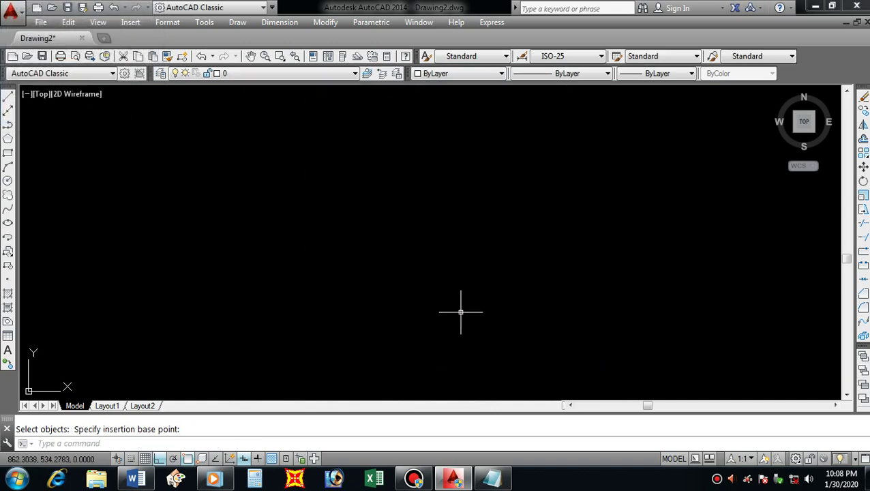
- Add 'OK KITA SUDAH SAVE BLOCK TADI...SEKARANG KITA BISA INSERT' to the Notepad note, then minimize it
{"action": "left_click", "coordinate": [501, 481]}
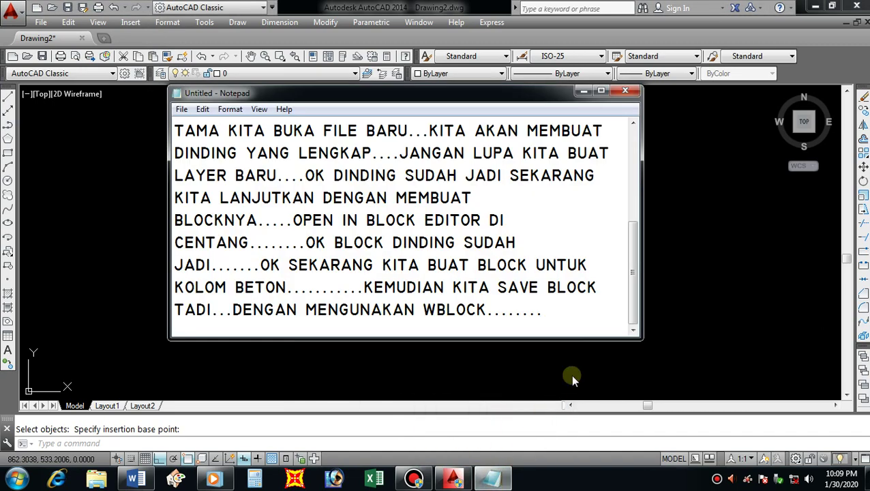
{"action": "type", "text": "OK KIT"}
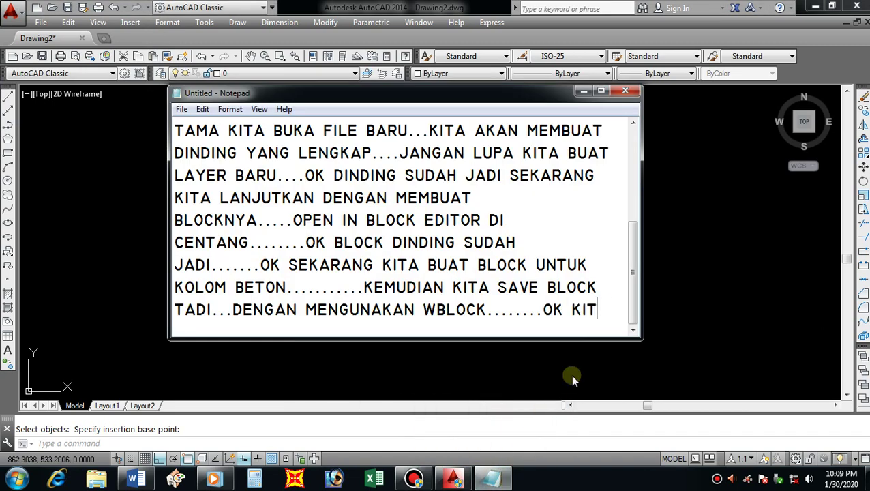
{"action": "type", "text": "A SUDAH SA"}
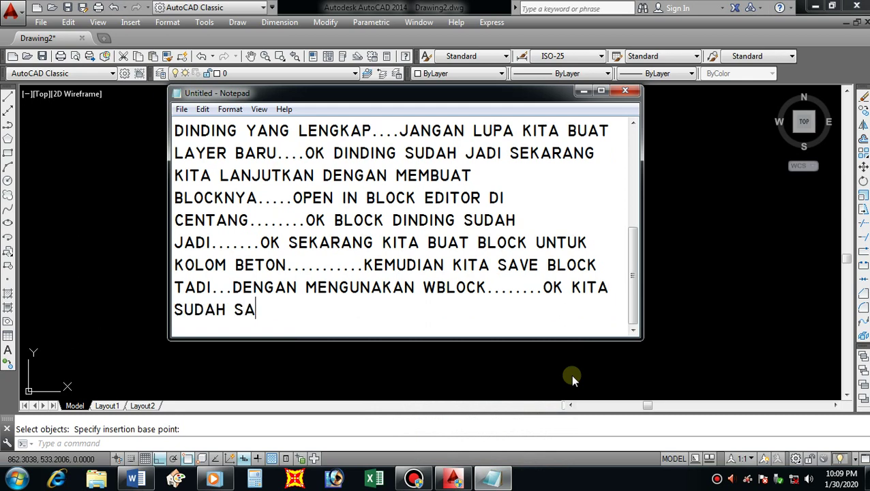
{"action": "type", "text": "VE BLOCK TADI...S"}
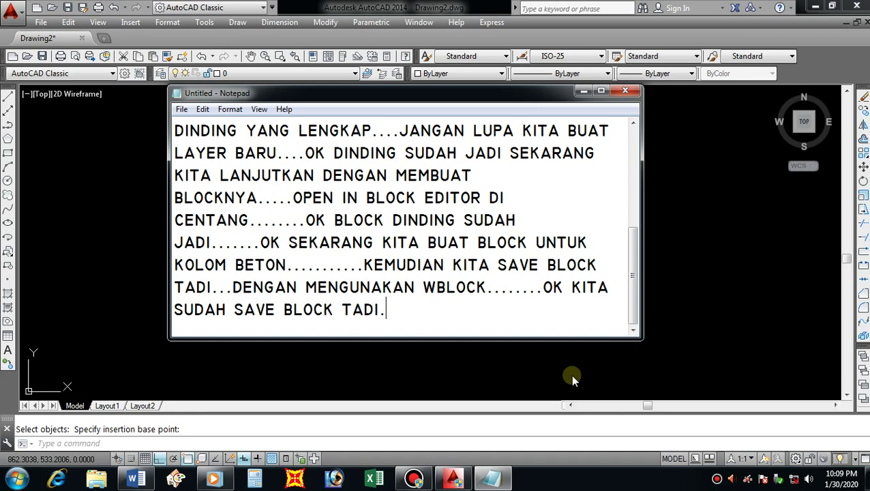
{"action": "type", "text": "EKARANG KITA"}
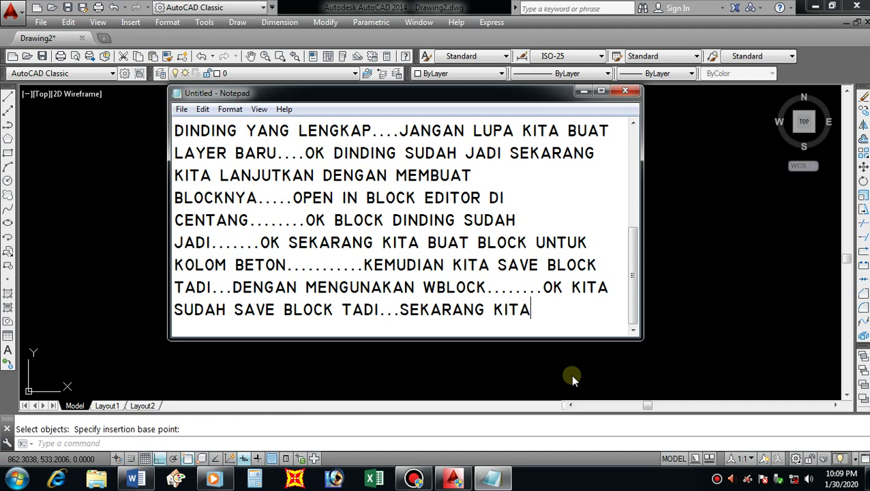
{"action": "type", "text": " BISA"}
{"action": "type", "text": "INSERT BLOCK TADI......."}
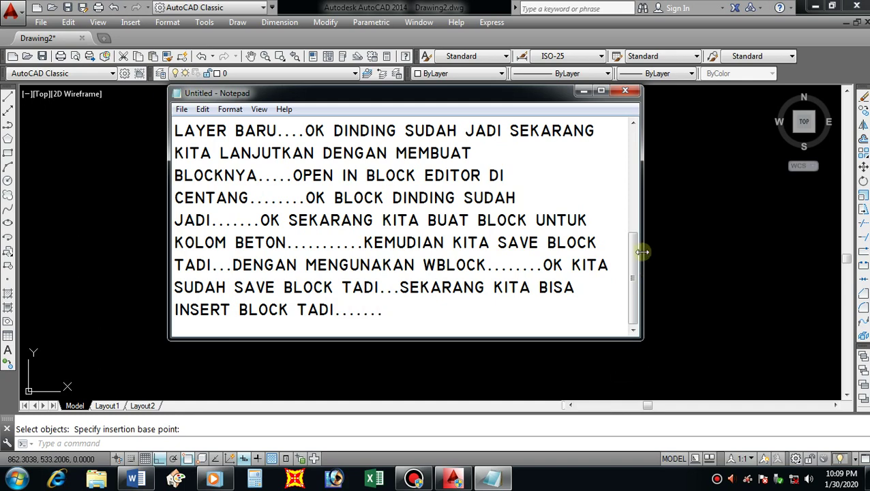
{"action": "left_click", "coordinate": [583, 91]}
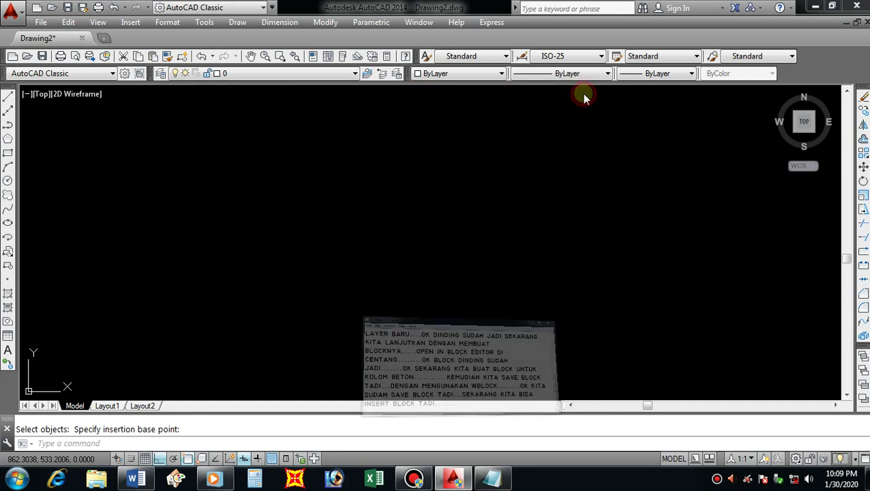
- Close Drawing2 without saving and create a new drawing from the acadiso template
{"action": "left_click", "coordinate": [79, 38]}
{"action": "left_click", "coordinate": [453, 270]}
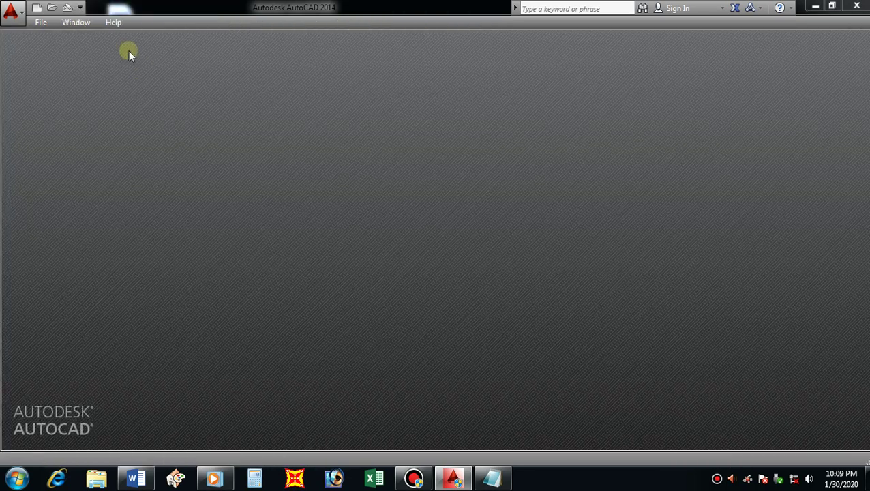
{"action": "left_click", "coordinate": [36, 9]}
{"action": "double_click", "coordinate": [275, 286]}
- Set the insertion units to Meters and start a line near the top
{"action": "type", "text": "UN"}
{"action": "key", "text": "Return"}
{"action": "left_click", "coordinate": [413, 236]}
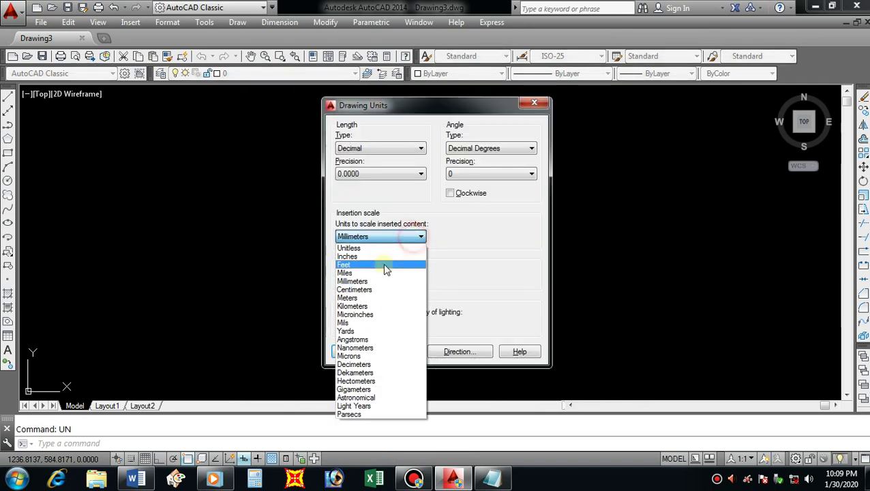
{"action": "left_click", "coordinate": [380, 300]}
{"action": "left_click", "coordinate": [352, 352]}
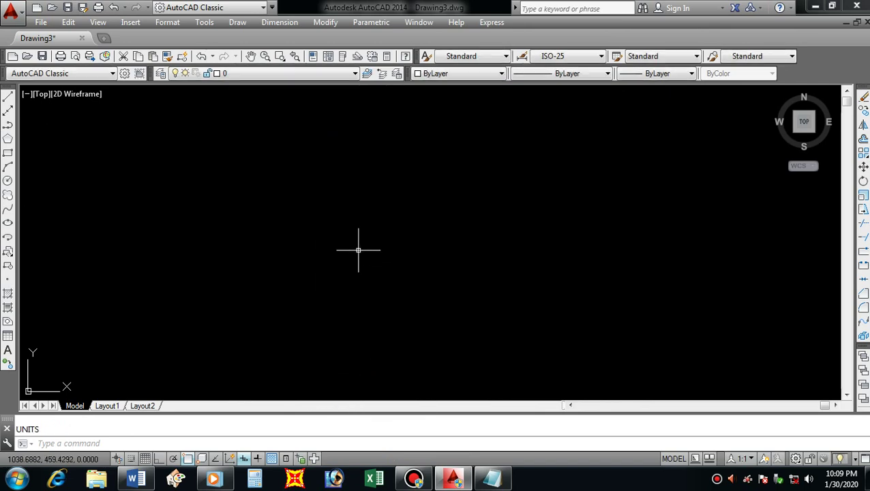
{"action": "type", "text": "l"}
{"action": "key", "text": "Return"}
{"action": "left_click", "coordinate": [339, 119]}
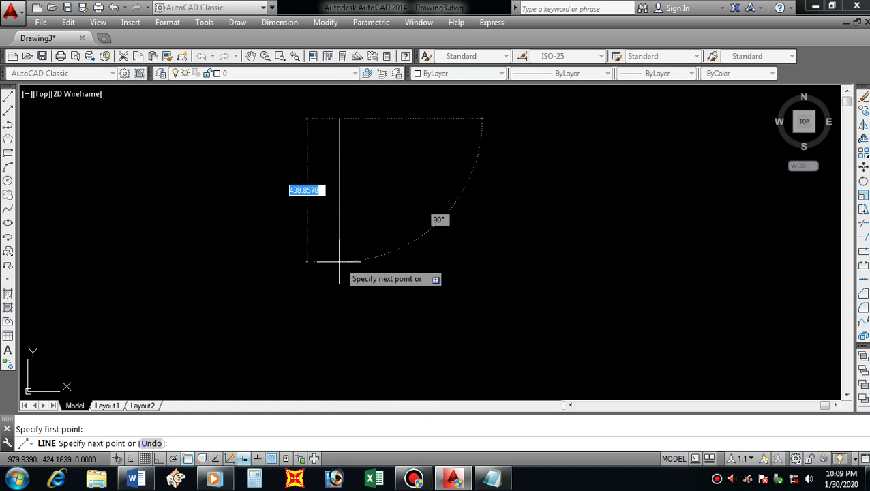
- Draw the 12, 6 and 12 unit sides of the rectangle with Ortho on
{"action": "type", "text": "12"}
{"action": "key", "text": "Return"}
{"action": "key", "text": "Return"}
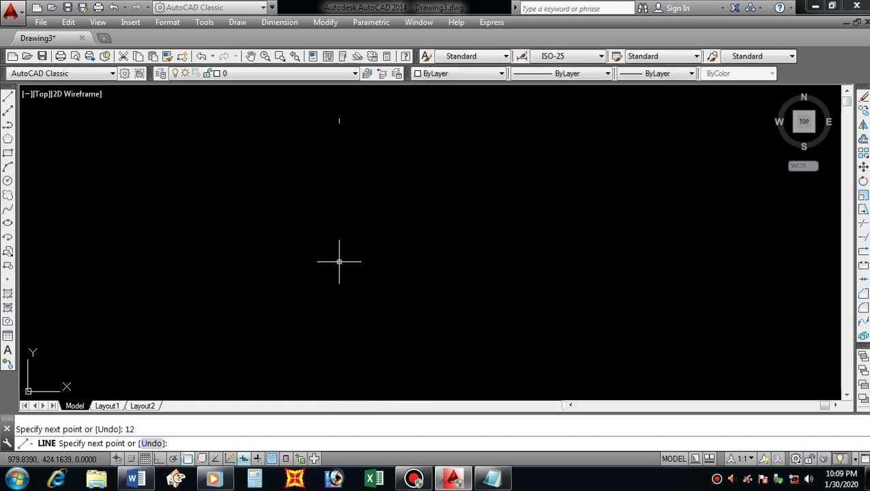
{"action": "type", "text": "l"}
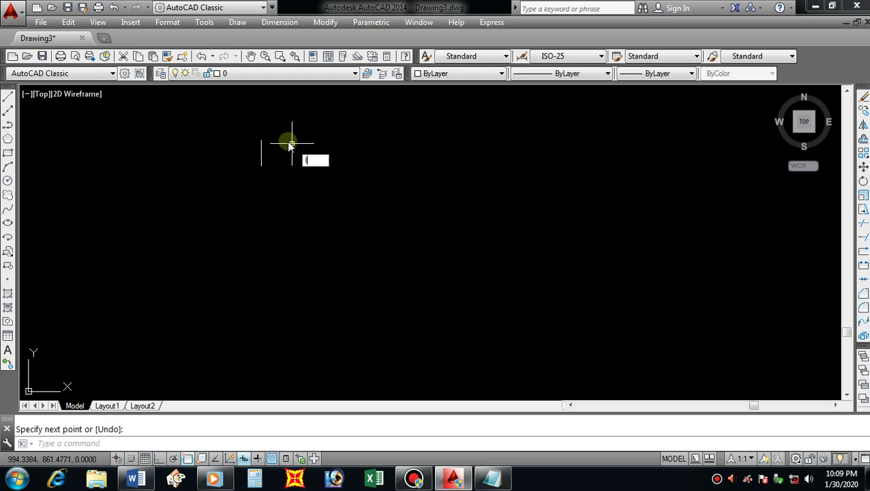
{"action": "key", "text": "Return"}
{"action": "left_click", "coordinate": [261, 140]}
{"action": "type", "text": "6"}
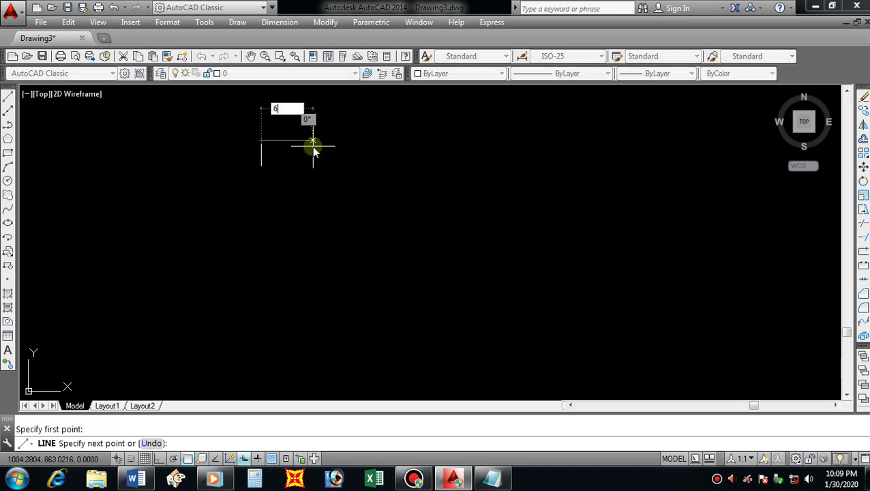
{"action": "key", "text": "Return"}
{"action": "key", "text": "F8"}
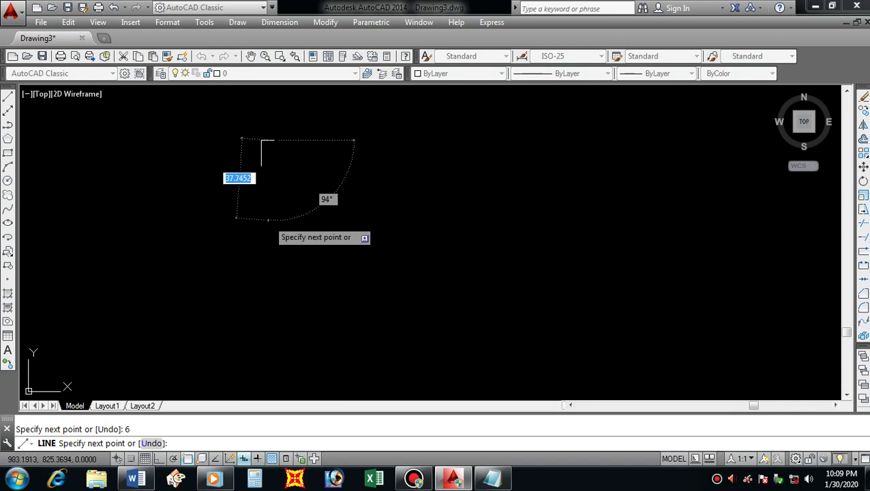
{"action": "type", "text": "12"}
{"action": "key", "text": "Return"}
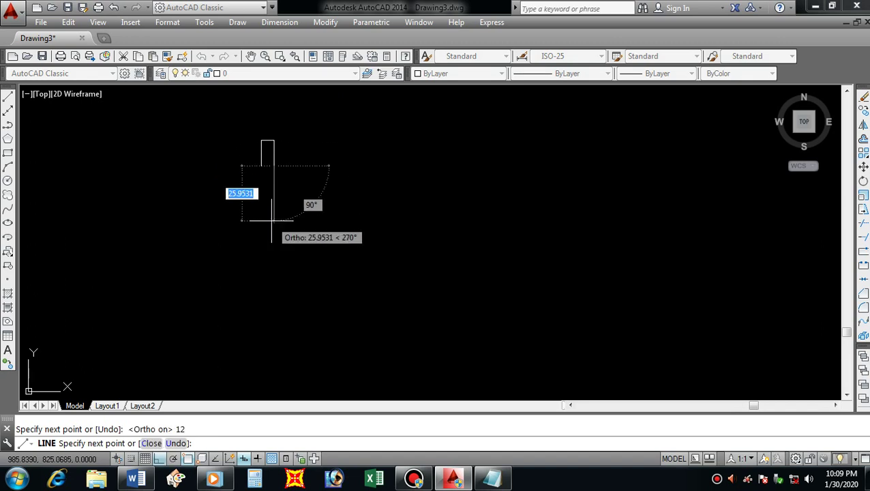
- Close the rectangle's bottom side, zoom a window around it, and open Insert
{"action": "scroll", "coordinate": [262, 170], "scroll_direction": "up", "scroll_amount": 3}
{"action": "left_click", "coordinate": [266, 155]}
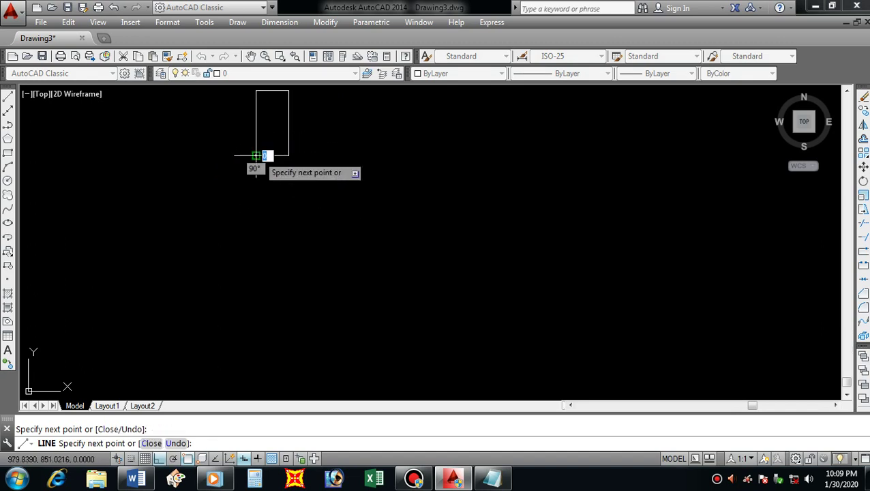
{"action": "key", "text": "Escape"}
{"action": "scroll", "coordinate": [295, 180], "scroll_direction": "down", "scroll_amount": 1}
{"action": "type", "text": "z"}
{"action": "key", "text": "Return"}
{"action": "left_click", "coordinate": [321, 120]}
{"action": "left_click", "coordinate": [257, 189]}
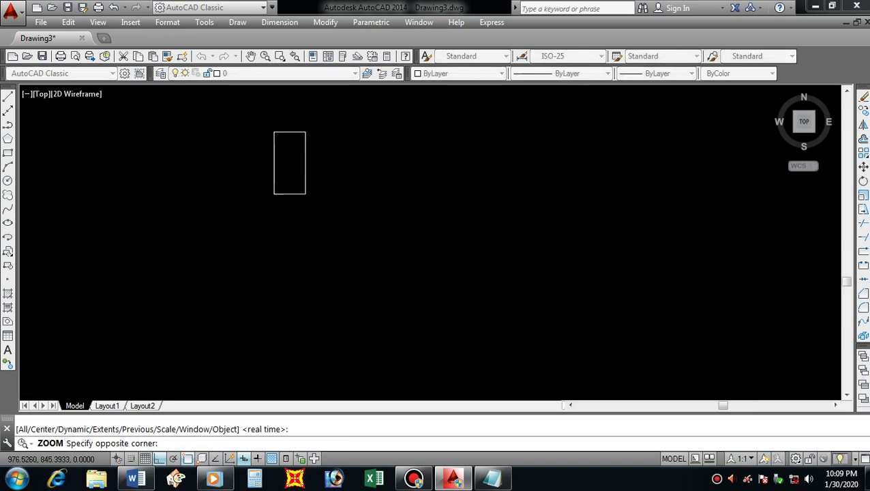
{"action": "left_click", "coordinate": [374, 189]}
{"action": "type", "text": "I"}
{"action": "key", "text": "Return"}
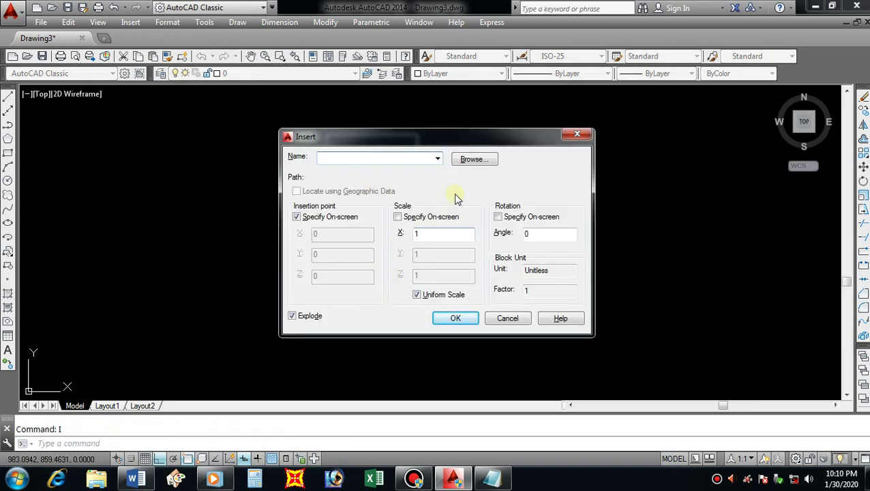
- Load beton.dwg from D:\Block 2020 as the block to insert, then bring Notepad forward
{"action": "left_click", "coordinate": [475, 167]}
{"action": "left_click", "coordinate": [398, 102]}
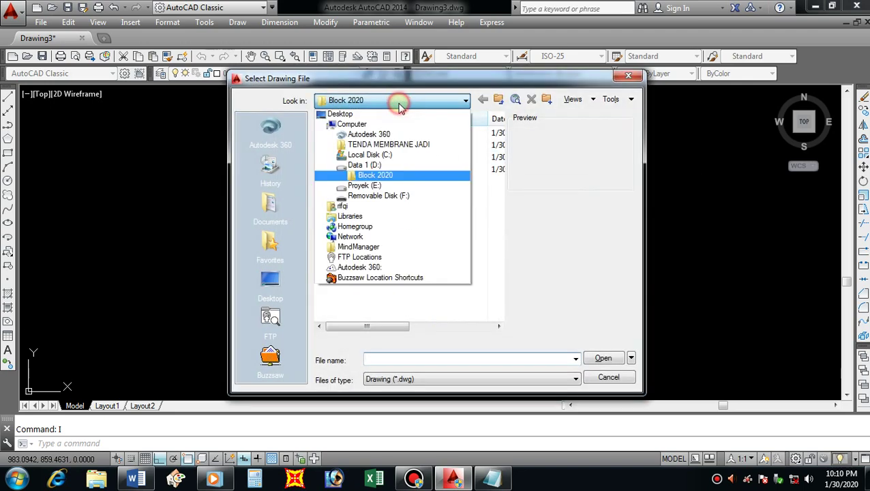
{"action": "left_click", "coordinate": [394, 175]}
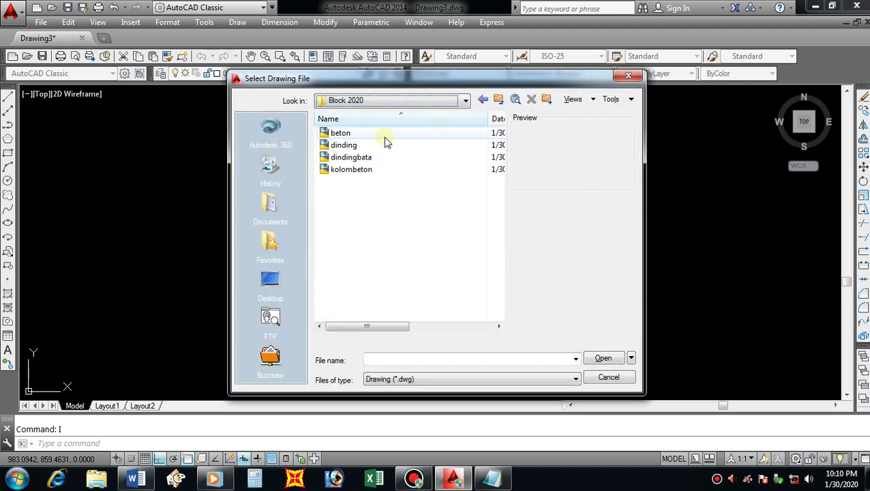
{"action": "left_click", "coordinate": [346, 135]}
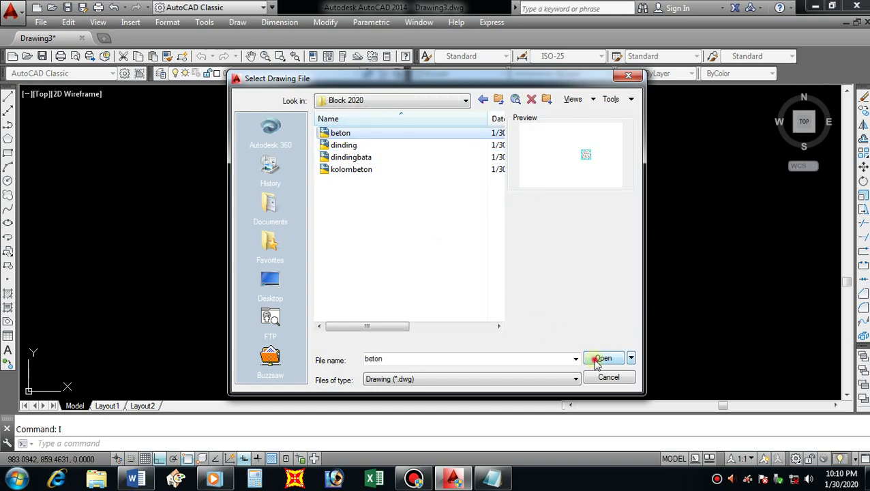
{"action": "left_click", "coordinate": [597, 362]}
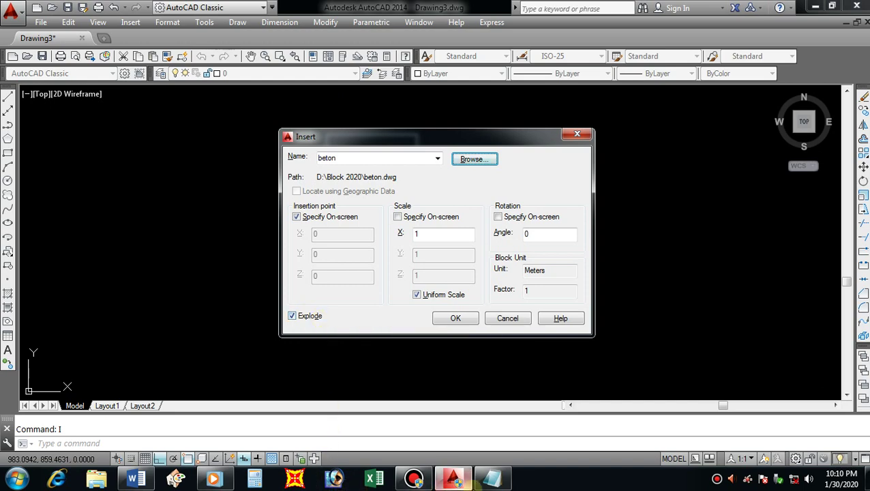
{"action": "left_click", "coordinate": [494, 479]}
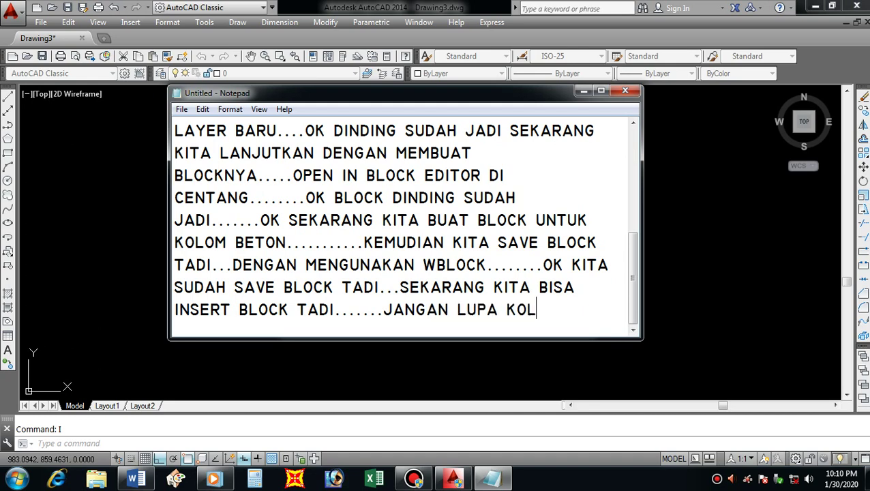
{"action": "type", "text": "INSERT BLOCK TADI.......JANGAN LUPA KOLOM EXPLO"}
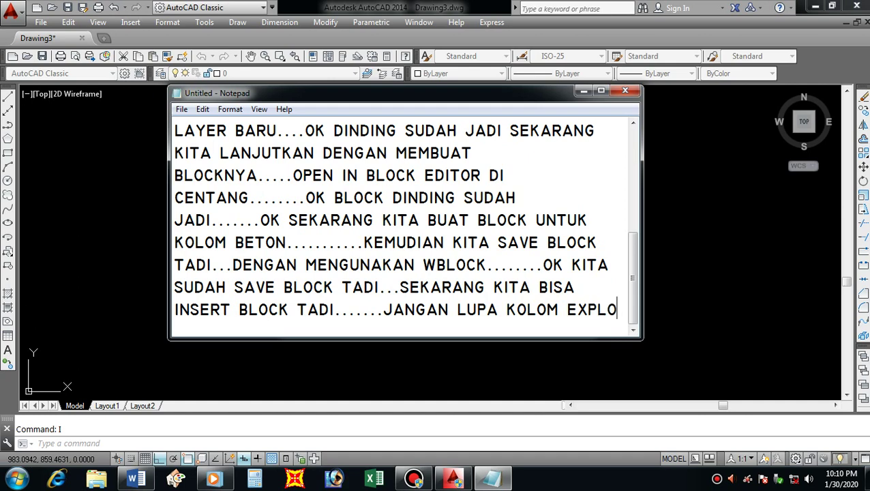
- Add the reminder to tick Explode to the notes, minimize them, and tick Explode
{"action": "type", "text": "DE DI CENTANG"}
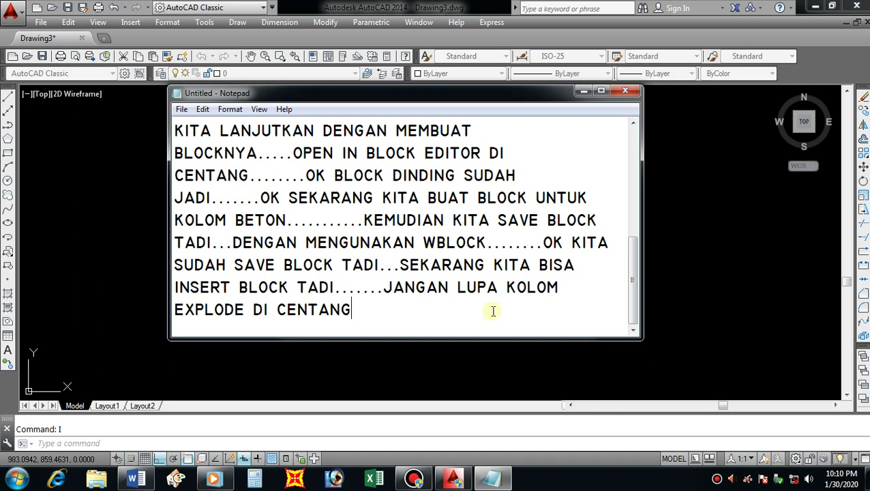
{"action": "type", "text": "......"}
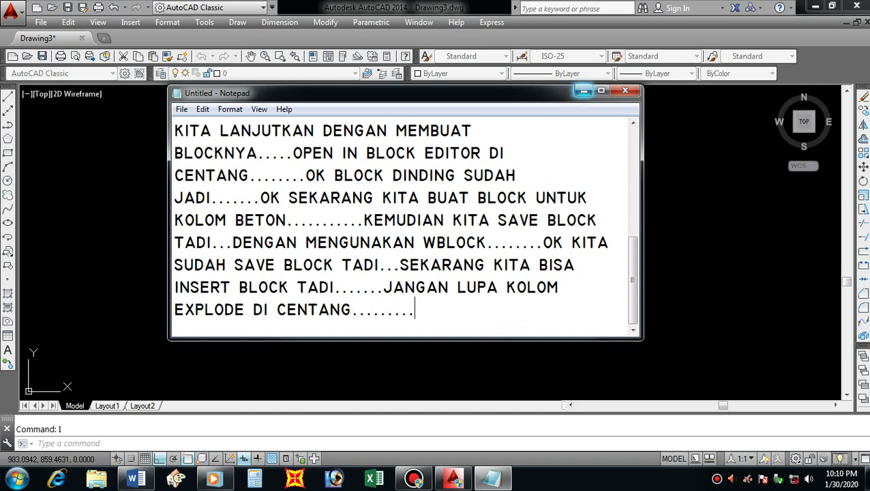
{"action": "left_click", "coordinate": [583, 91]}
{"action": "left_click", "coordinate": [303, 319]}
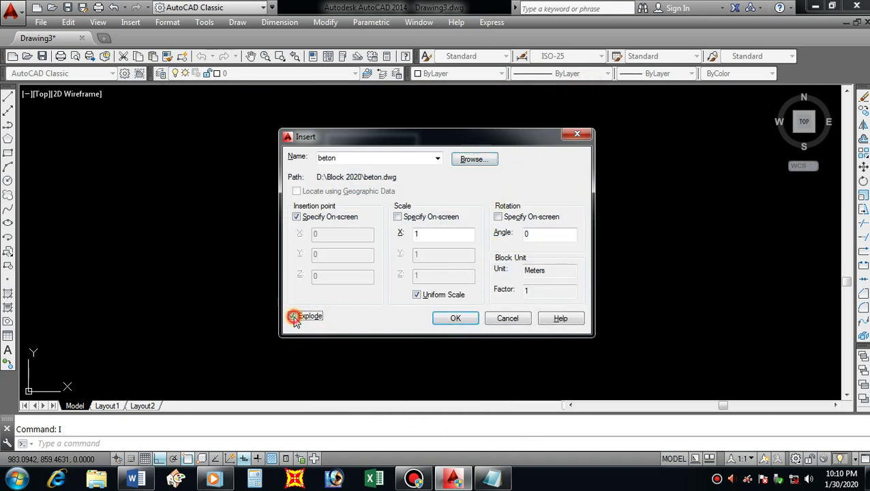
- Place the exploded beton block at the rectangle's lower-left corner
{"action": "left_click", "coordinate": [455, 320]}
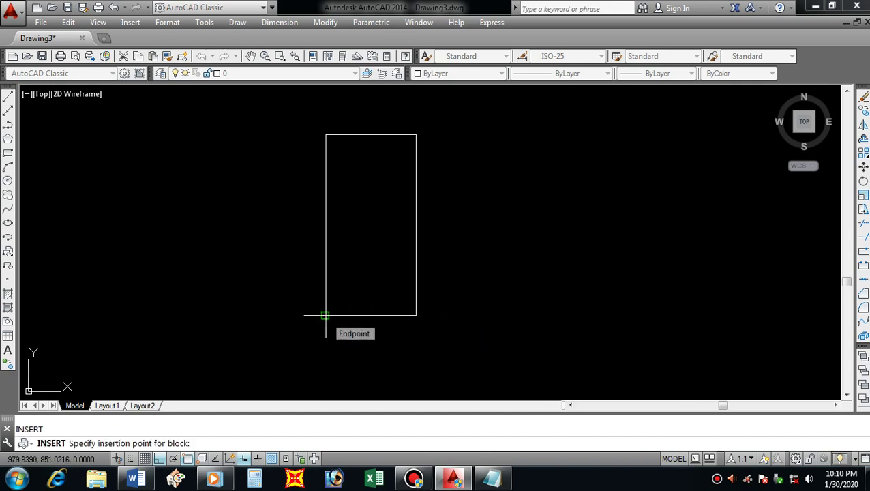
{"action": "type", "text": "s"}
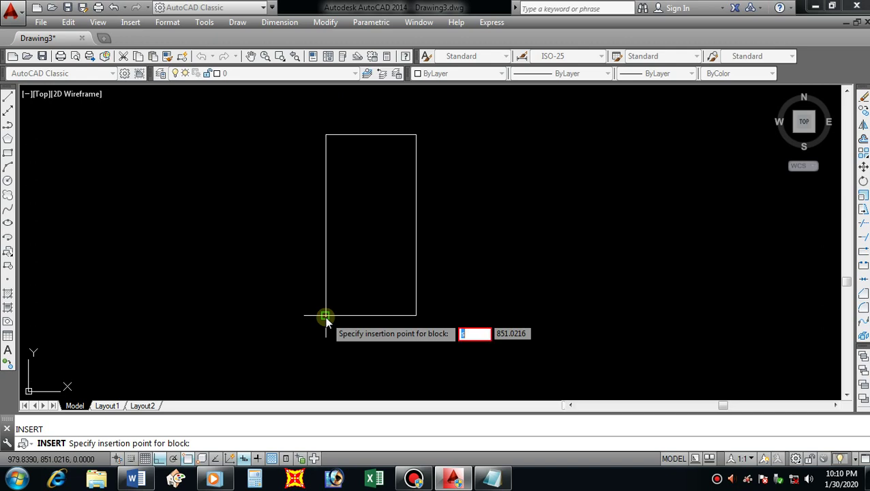
{"action": "type", "text": "0,"}
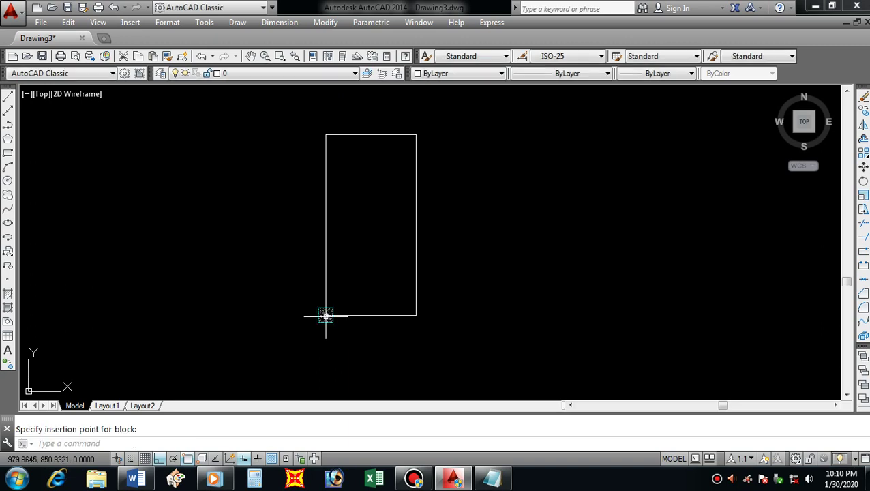
{"action": "scroll", "coordinate": [318, 329], "scroll_direction": "up", "scroll_amount": 2}
- Measure the concrete square's width with DIST
{"action": "scroll", "coordinate": [317, 329], "scroll_direction": "up", "scroll_amount": 3}
{"action": "type", "text": "Di"}
{"action": "key", "text": "Return"}
{"action": "left_click", "coordinate": [314, 308]}
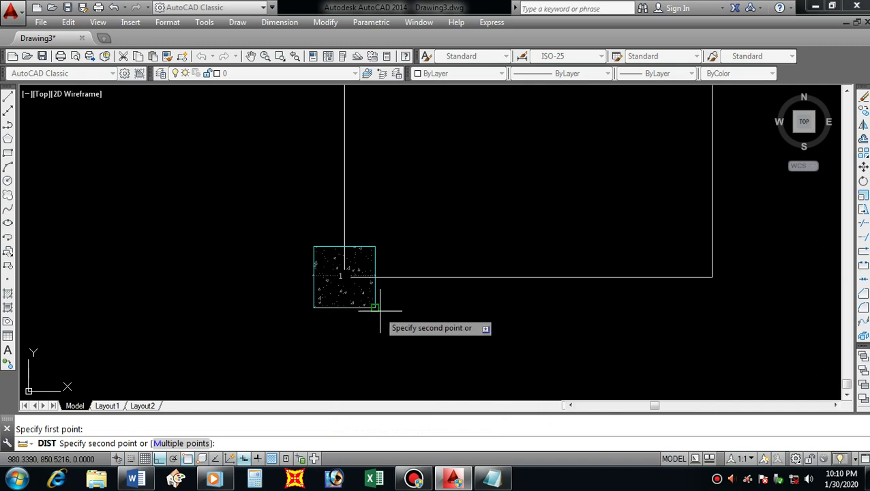
{"action": "left_click", "coordinate": [377, 307]}
- Scale the concrete square by reference from its width down to 0.15
{"action": "type", "text": "sc"}
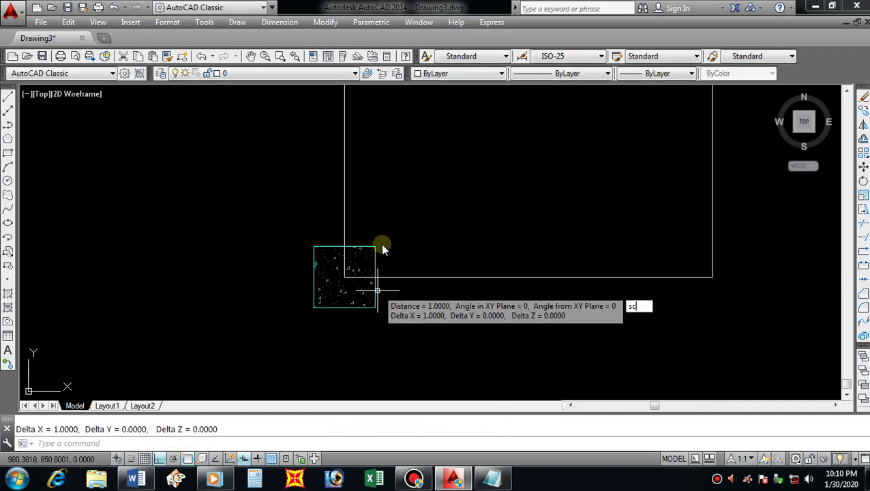
{"action": "key", "text": "Return"}
{"action": "left_click", "coordinate": [383, 234]}
{"action": "left_click", "coordinate": [351, 273]}
{"action": "key", "text": "Return"}
{"action": "left_click", "coordinate": [345, 277]}
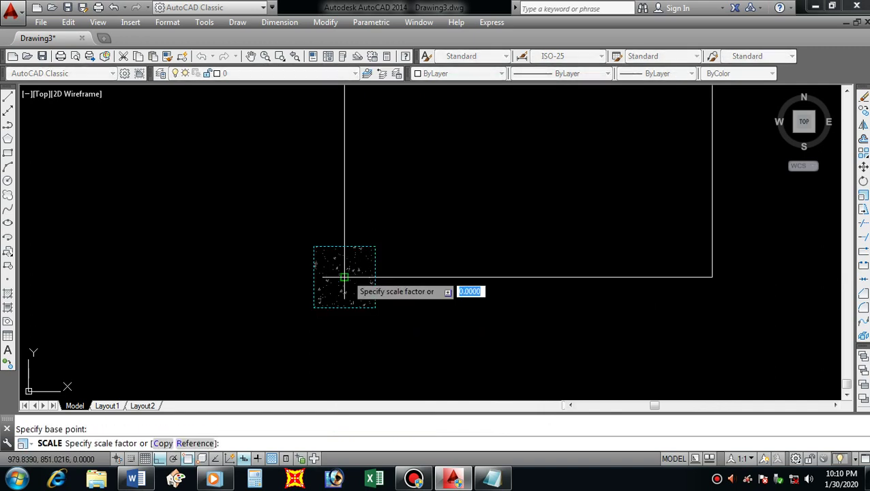
{"action": "type", "text": "r"}
{"action": "key", "text": "Return"}
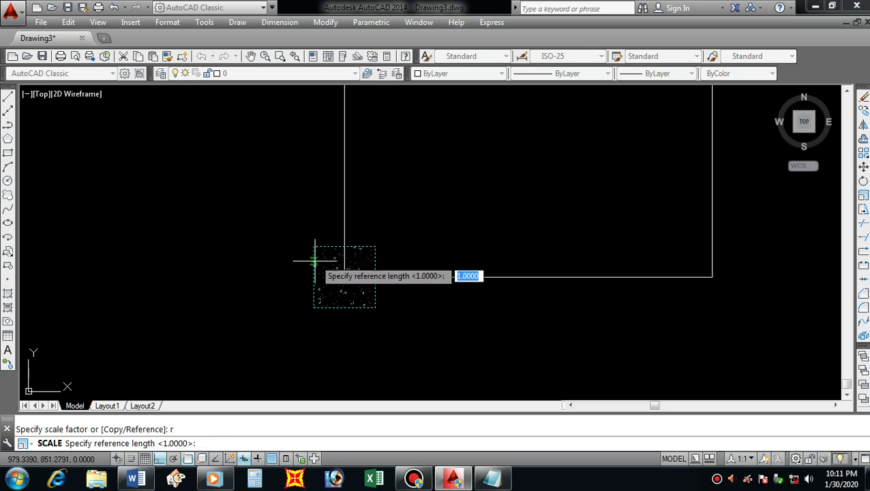
{"action": "left_click", "coordinate": [345, 277]}
{"action": "left_click", "coordinate": [374, 278]}
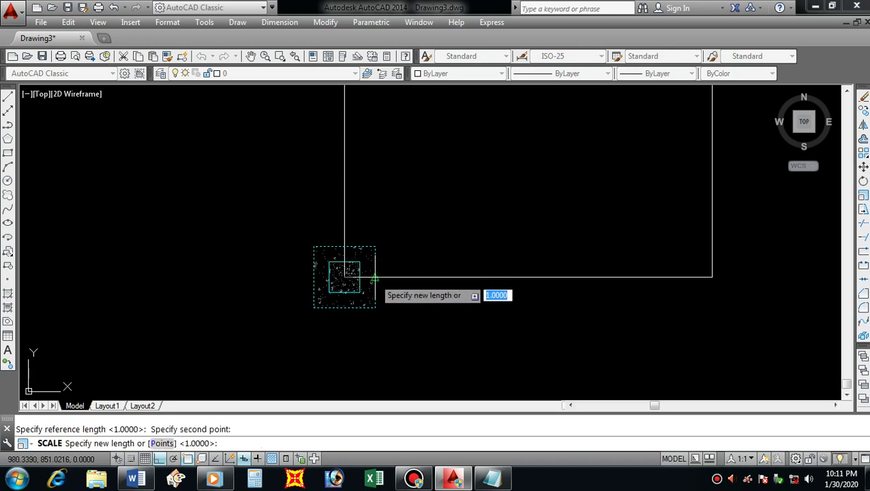
{"action": "type", "text": "0."}
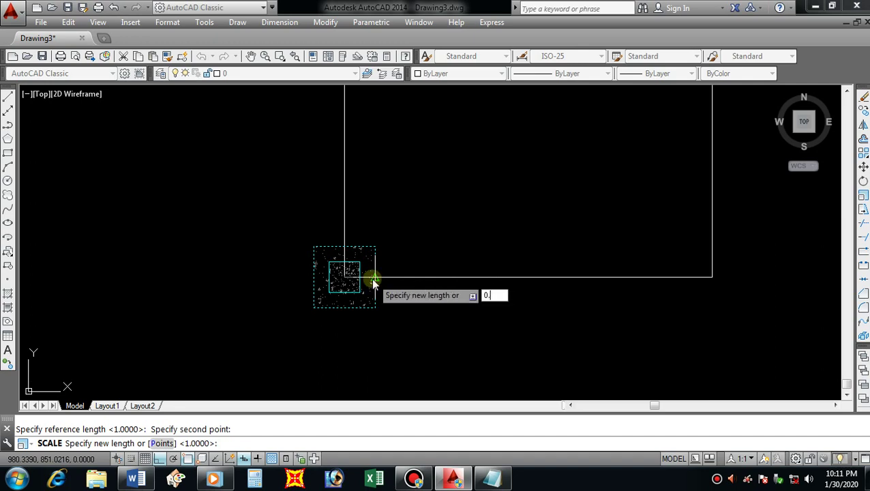
{"action": "key", "text": "Return"}
- Select the small 0.15 square for copying
{"action": "type", "text": "co"}
{"action": "key", "text": "Return"}
{"action": "left_click", "coordinate": [328, 257]}
{"action": "left_click", "coordinate": [375, 301]}
- Copy the small square to the rectangle's lower-right corner
{"action": "key", "text": "Return"}
{"action": "left_click", "coordinate": [344, 277]}
{"action": "left_click", "coordinate": [712, 277]}
- Erase both small concrete squares from the rectangle's corners
{"action": "key", "text": "Return"}
{"action": "left_click", "coordinate": [324, 253]}
{"action": "left_click", "coordinate": [388, 301]}
{"action": "key", "text": "Delete"}
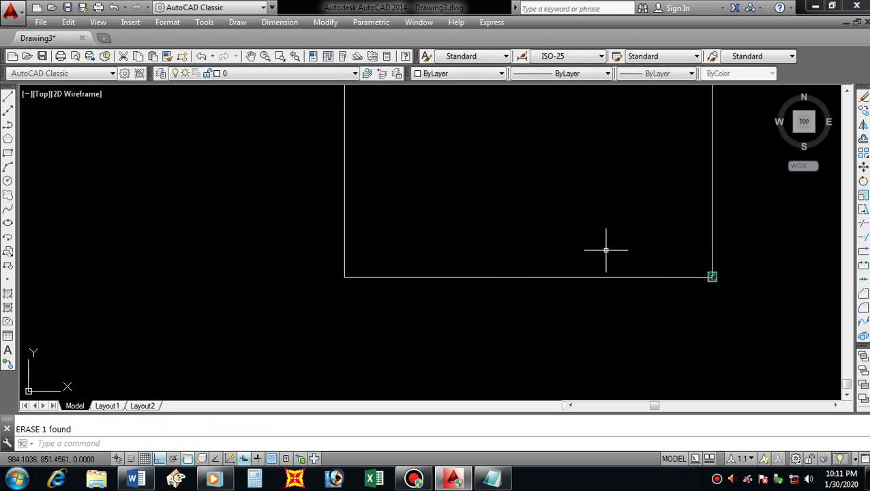
{"action": "key", "text": "Return"}
{"action": "left_click_drag", "start_coordinate": [685, 259], "coordinate": [746, 319]}
{"action": "key", "text": "Return"}
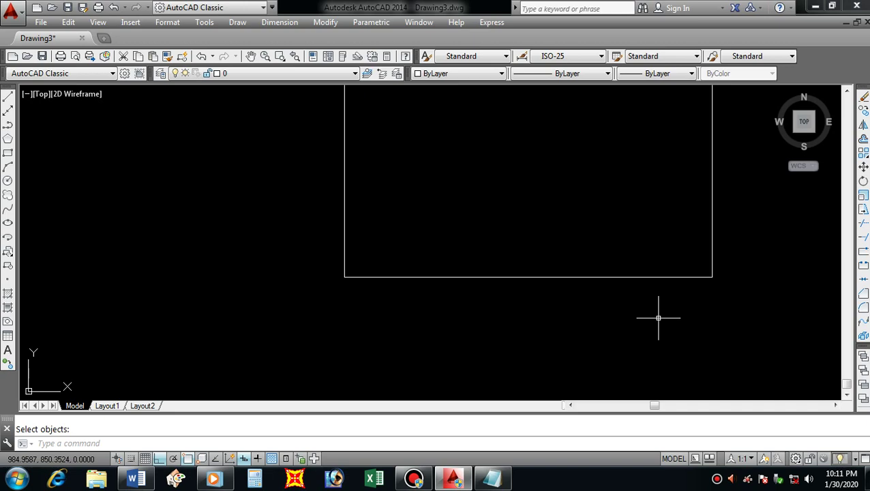
- Purge the unused beton block from Drawing3
{"action": "type", "text": "pu"}
{"action": "key", "text": "Return"}
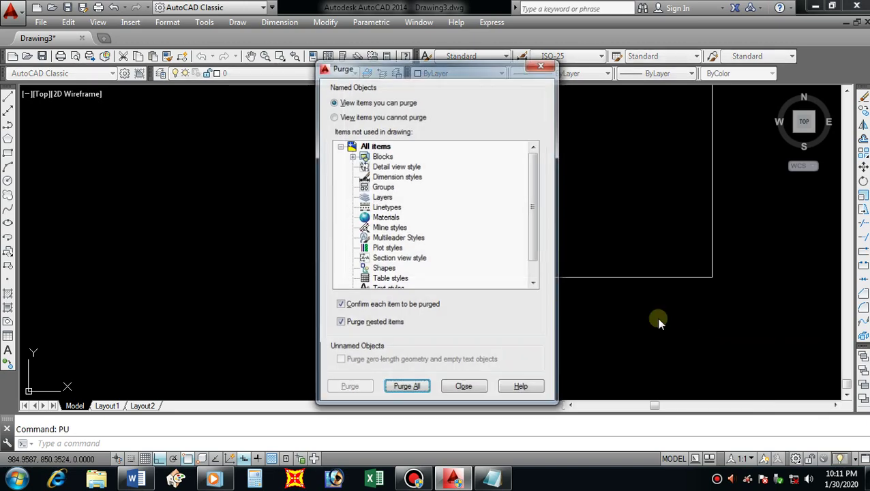
{"action": "key", "text": "Return"}
{"action": "left_click", "coordinate": [477, 388]}
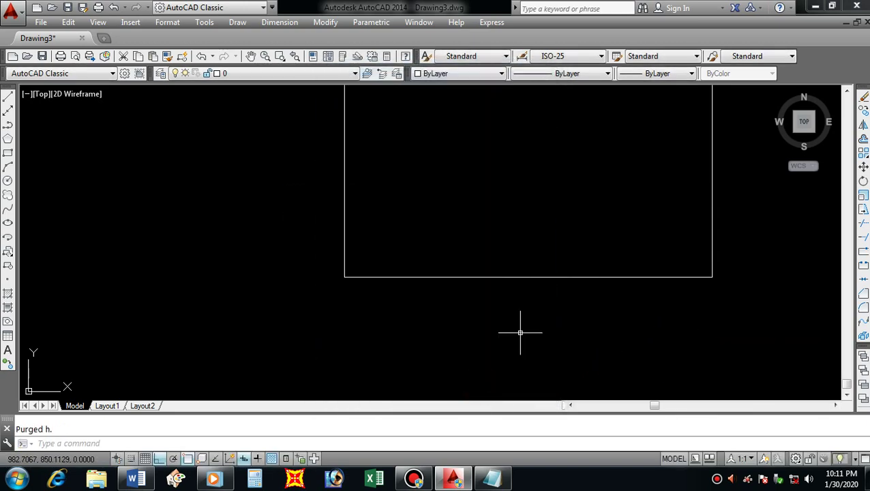
{"action": "key", "text": "Return"}
- Reload beton.dwg with on-screen scale, try placing it at the lower-left corner, then cancel
{"action": "left_click", "coordinate": [468, 162]}
{"action": "left_click", "coordinate": [342, 133]}
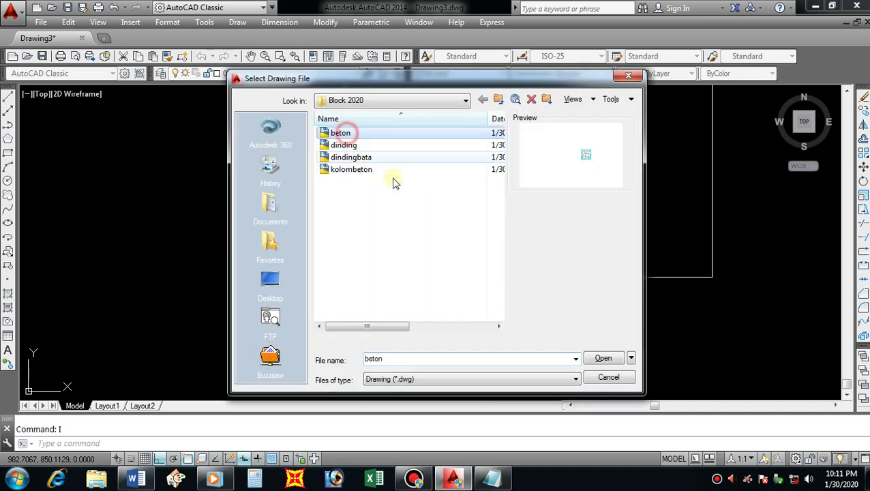
{"action": "left_click", "coordinate": [603, 358]}
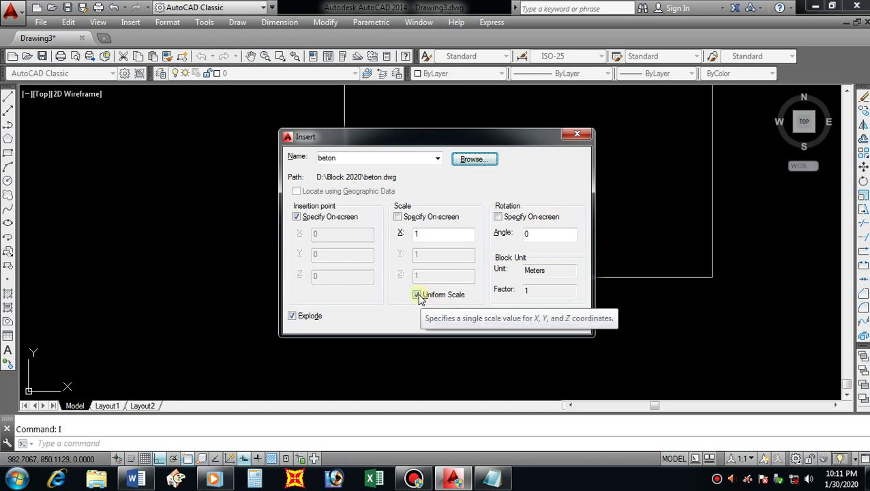
{"action": "left_click", "coordinate": [398, 216]}
{"action": "left_click", "coordinate": [456, 318]}
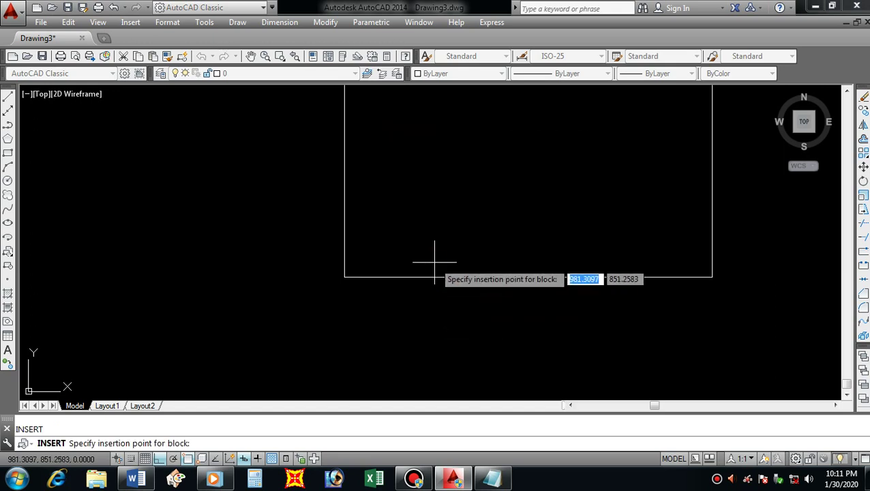
{"action": "type", "text": "0"}
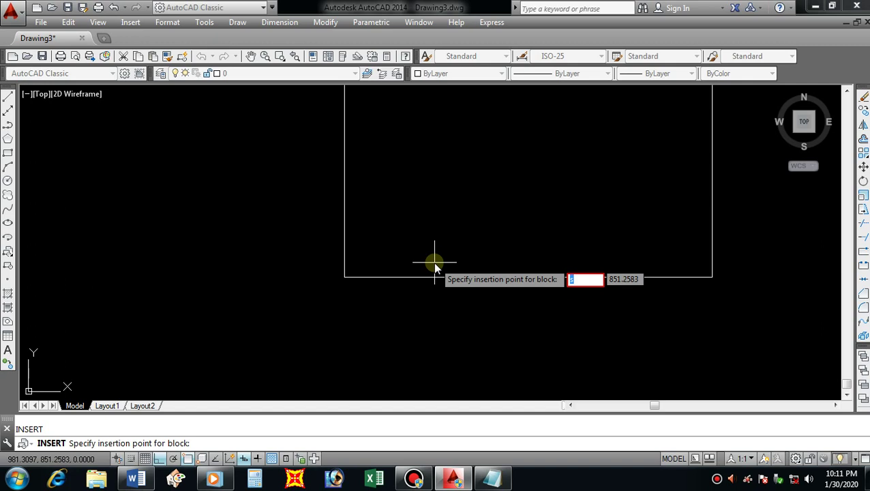
{"action": "left_click", "coordinate": [345, 276]}
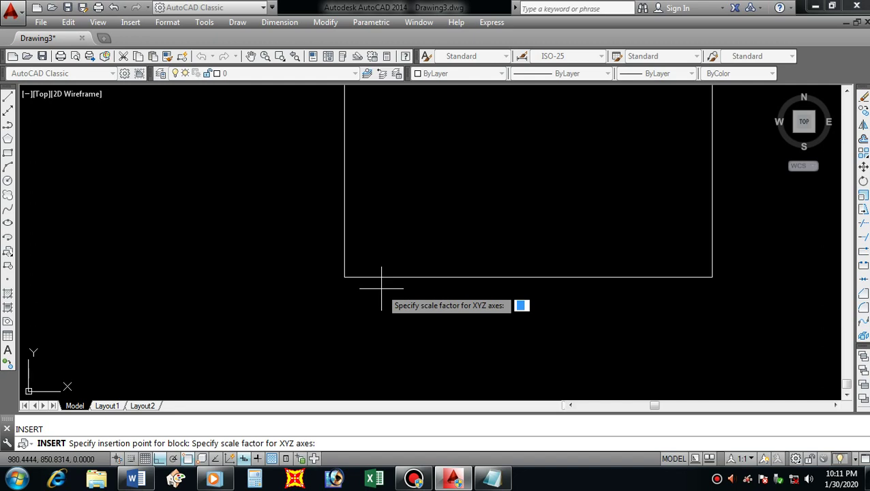
{"action": "key", "text": "Escape"}
- Reinsert beton at the rectangle's lower-left corner with scale factor 0.15
{"action": "type", "text": "I"}
{"action": "key", "text": "Return"}
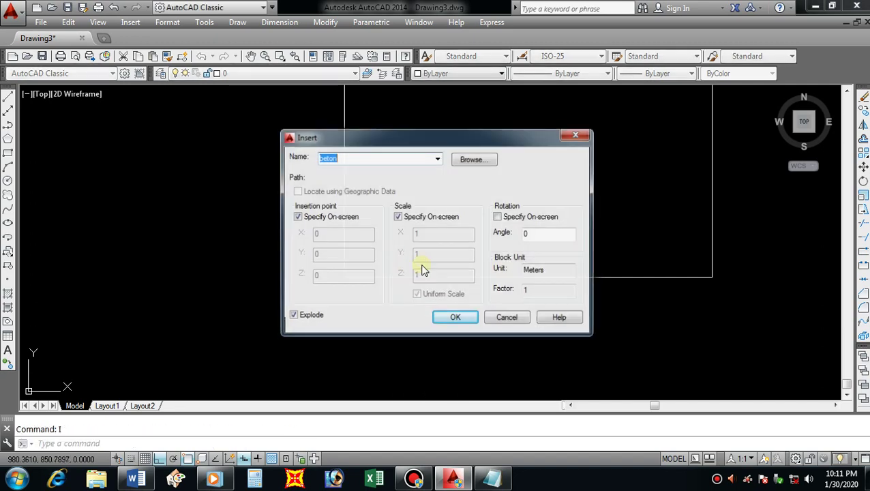
{"action": "left_click", "coordinate": [455, 320]}
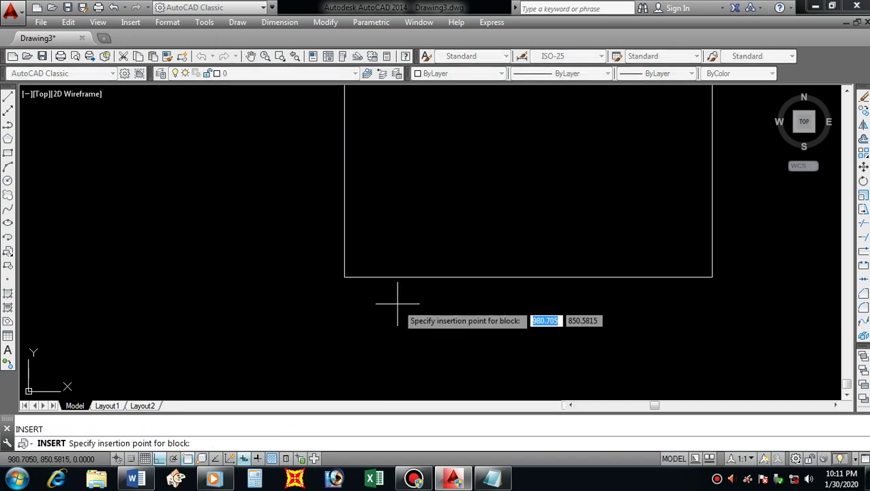
{"action": "left_click", "coordinate": [347, 277]}
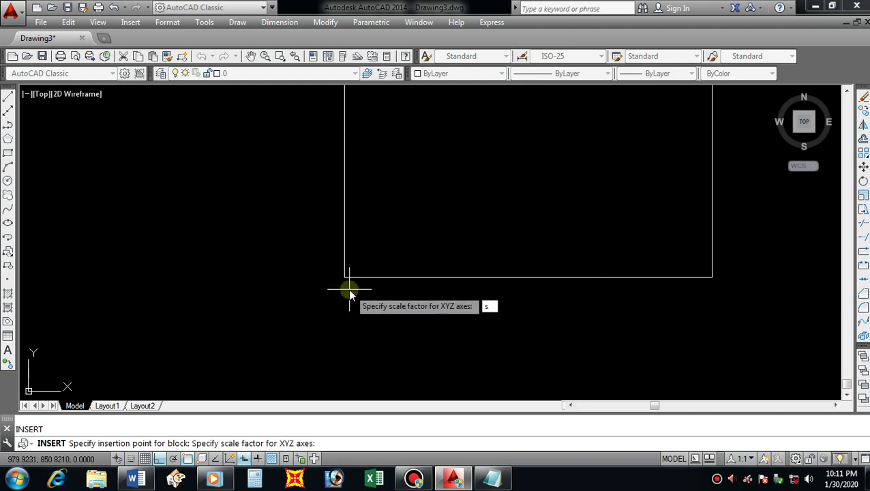
{"action": "key", "text": "Return"}
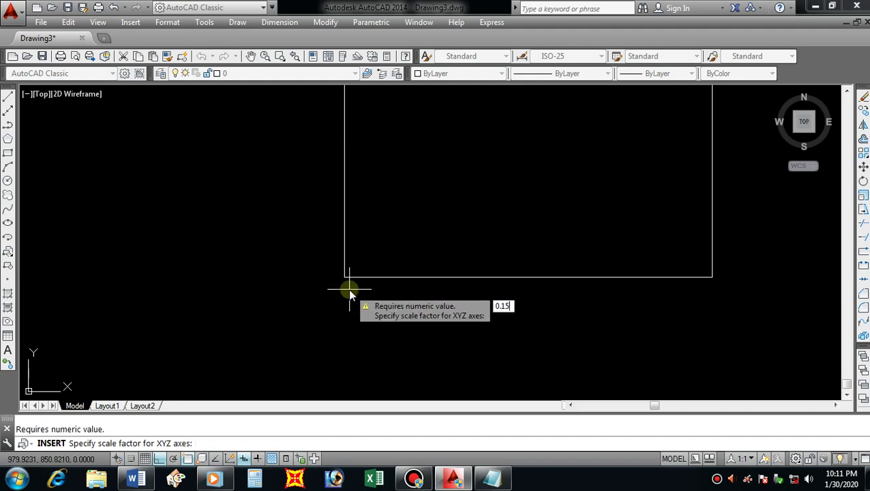
{"action": "key", "text": "Return"}
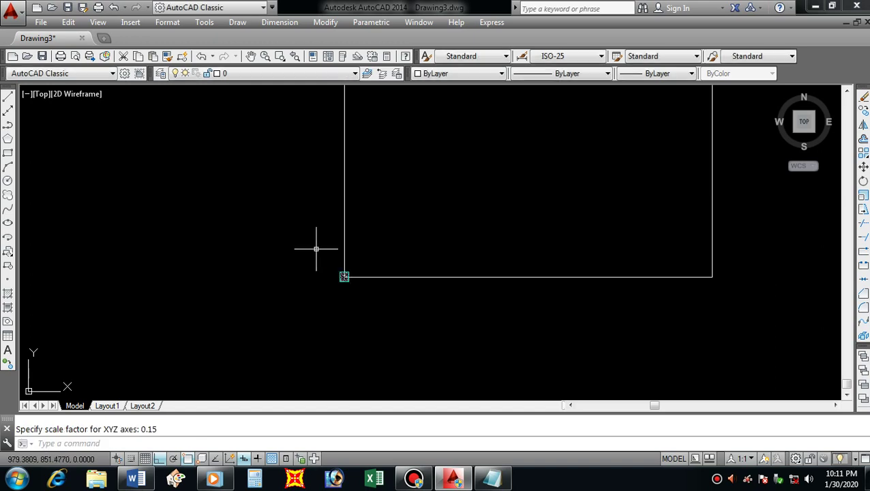
{"action": "left_click", "coordinate": [315, 247]}
- Copy the concrete column block from the bottom-left corner to the lower-right corner
{"action": "type", "text": "co"}
{"action": "key", "text": "Return"}
{"action": "left_click", "coordinate": [343, 277]}
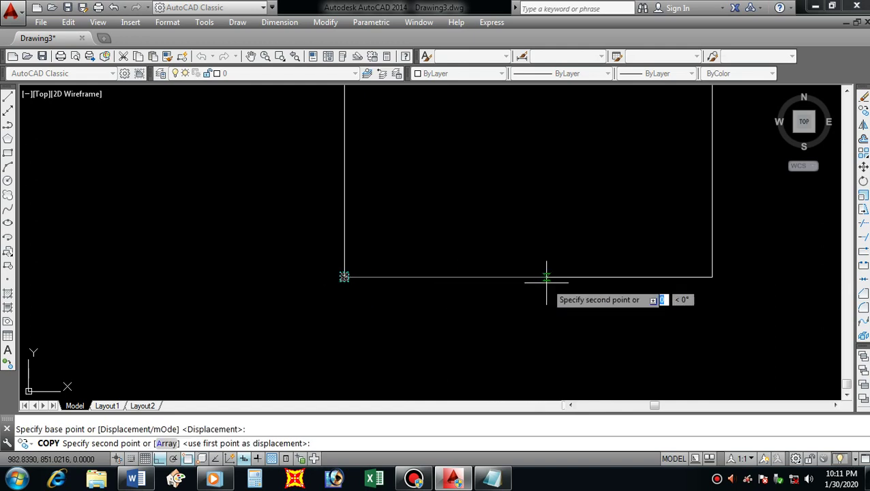
{"action": "left_click", "coordinate": [711, 277]}
{"action": "scroll", "coordinate": [645, 294], "scroll_direction": "down", "scroll_amount": 4}
{"action": "scroll", "coordinate": [654, 266], "scroll_direction": "down", "scroll_amount": 4}
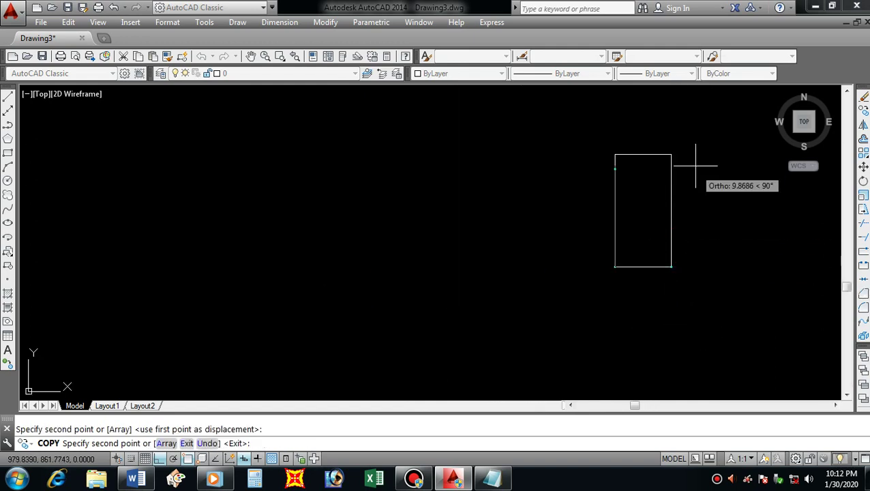
{"action": "scroll", "coordinate": [641, 154], "scroll_direction": "up", "scroll_amount": 4}
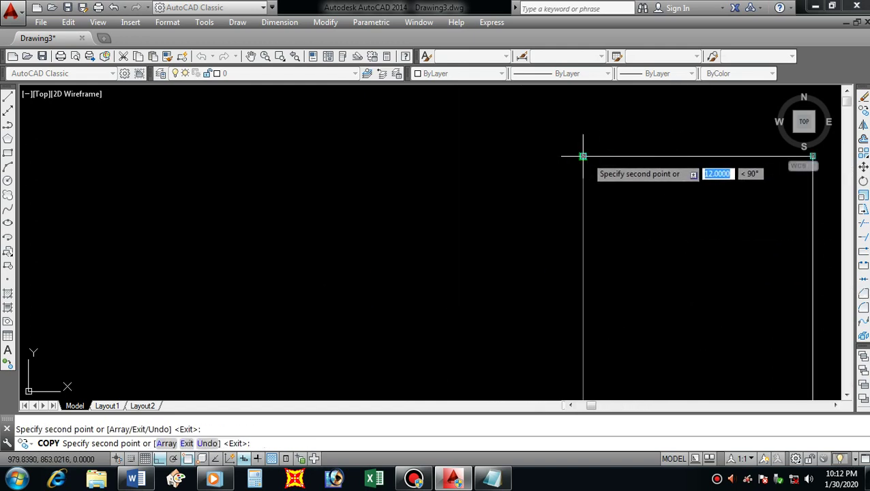
- Finish the column copying and start a new block insertion with I
{"action": "key", "text": "Return"}
{"action": "scroll", "coordinate": [614, 213], "scroll_direction": "down", "scroll_amount": 3}
{"action": "scroll", "coordinate": [610, 300], "scroll_direction": "up", "scroll_amount": 5}
{"action": "scroll", "coordinate": [703, 216], "scroll_direction": "up", "scroll_amount": 3}
{"action": "type", "text": "i"}
{"action": "key", "text": "Return"}
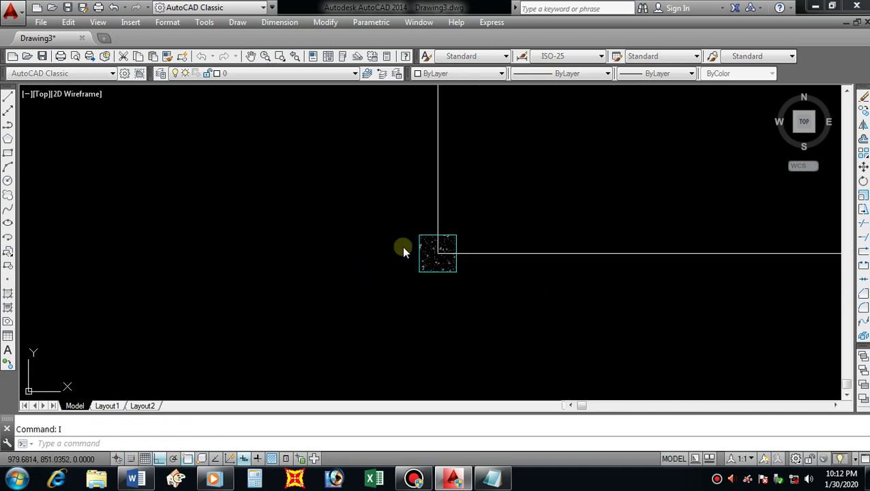
- Insert dindingbata.dwg at scale 1 at the lower-left column's edge midpoint, then select it
{"action": "left_click", "coordinate": [481, 167]}
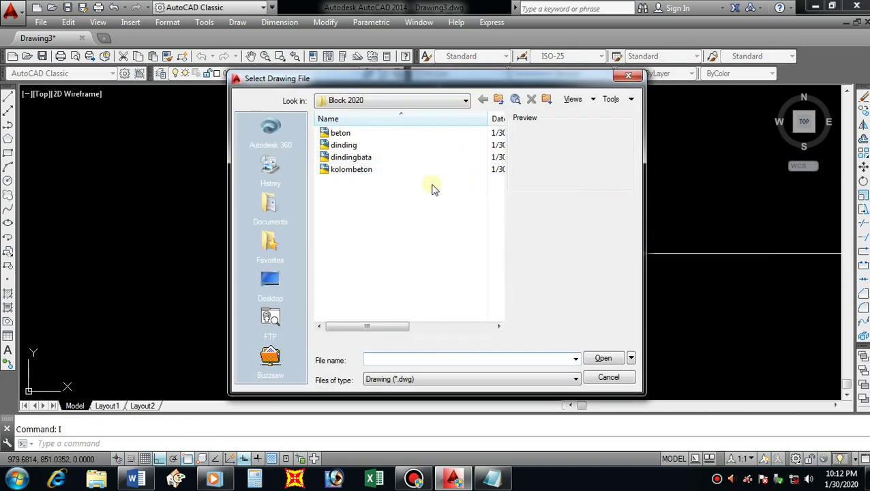
{"action": "left_click", "coordinate": [362, 157]}
{"action": "left_click", "coordinate": [603, 358]}
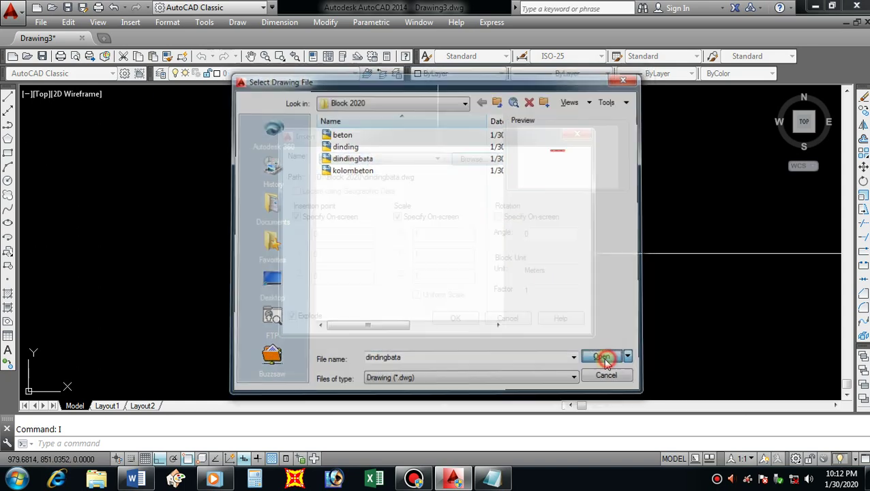
{"action": "left_click", "coordinate": [468, 317]}
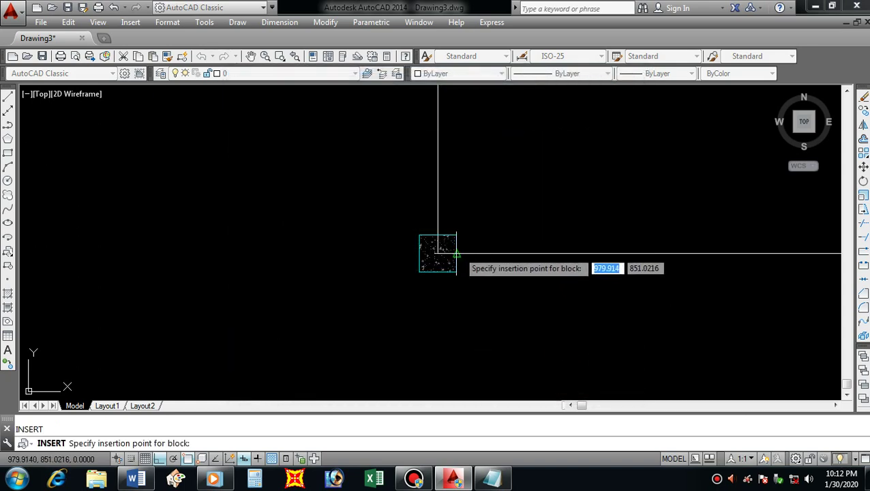
{"action": "left_click", "coordinate": [457, 253]}
{"action": "type", "text": "5"}
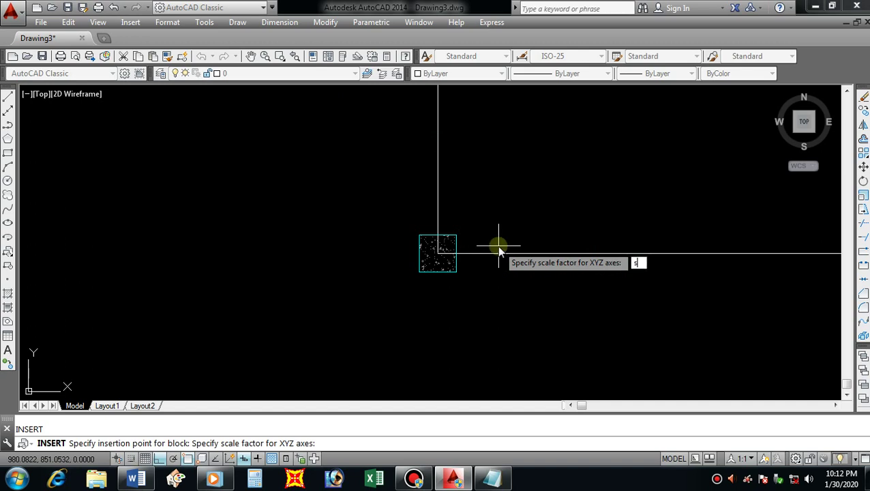
{"action": "key", "text": "Return"}
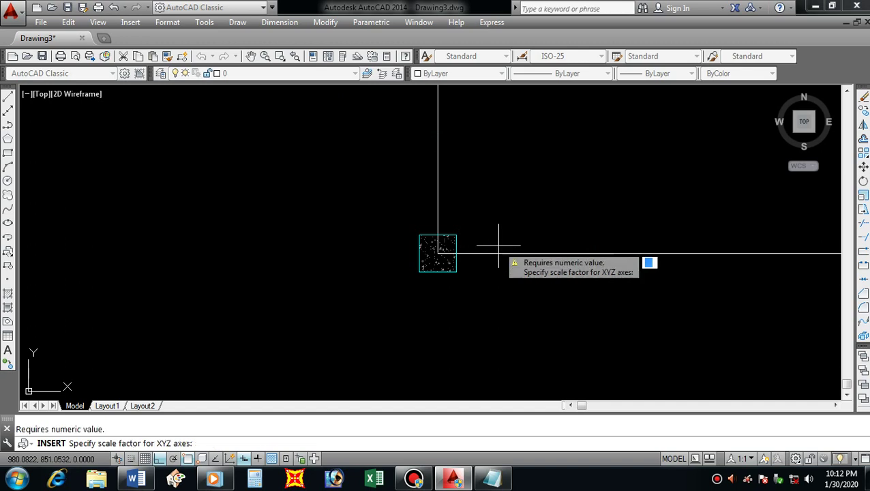
{"action": "key", "text": "Return"}
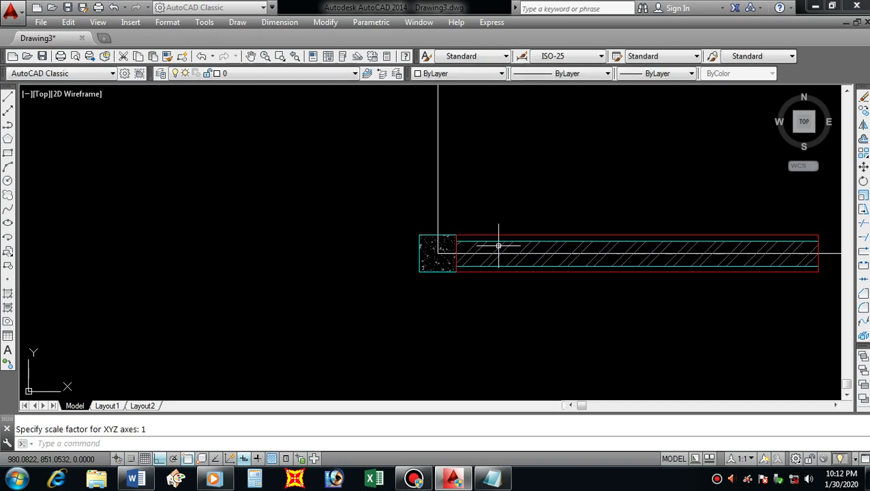
{"action": "left_click", "coordinate": [474, 254]}
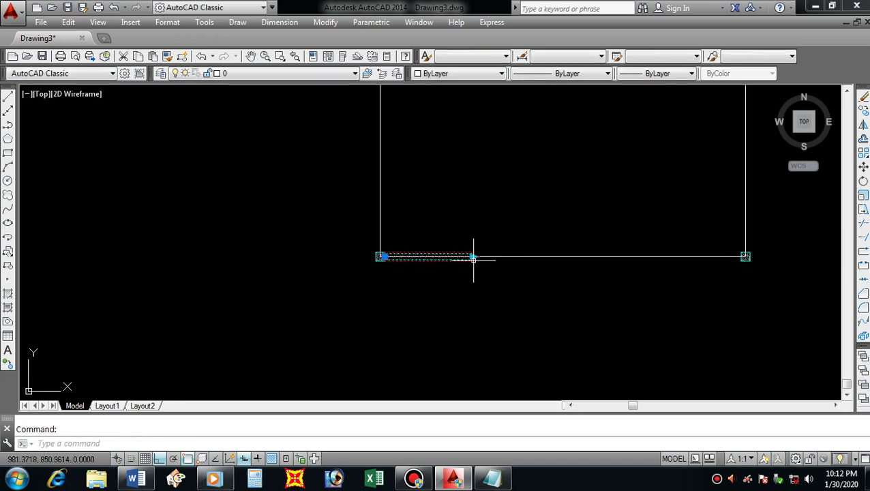
- Mirror the bottom brick wall across a diagonal line to form a vertical side wall, keeping the original
{"action": "left_click", "coordinate": [472, 257]}
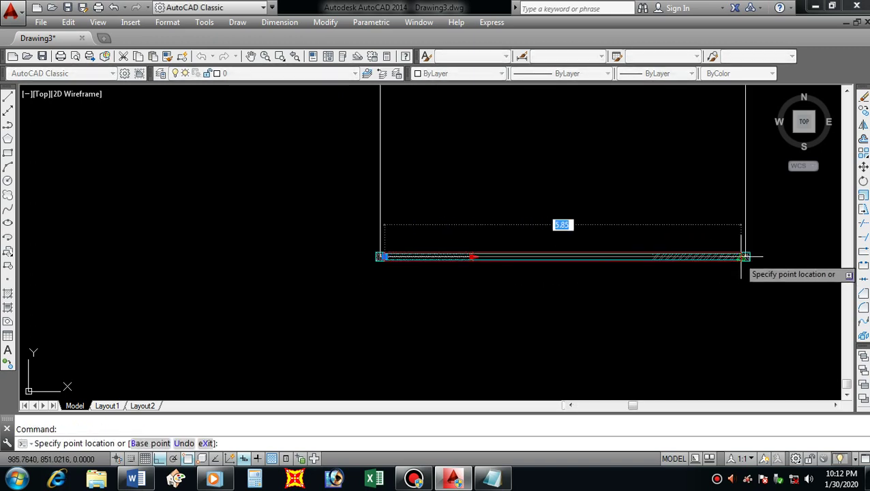
{"action": "key", "text": "Escape"}
{"action": "scroll", "coordinate": [667, 259], "scroll_direction": "down", "scroll_amount": 5}
{"action": "left_click", "coordinate": [668, 254]}
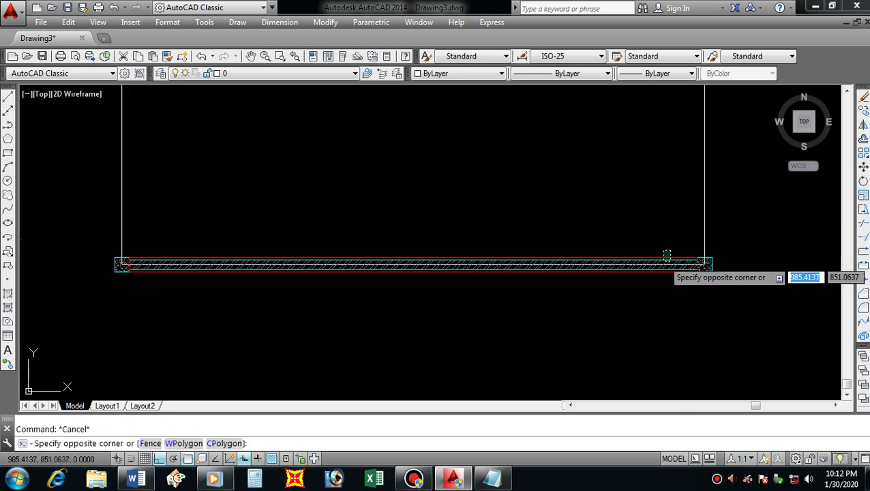
{"action": "left_click", "coordinate": [666, 263]}
{"action": "type", "text": "mi"}
{"action": "key", "text": "Return"}
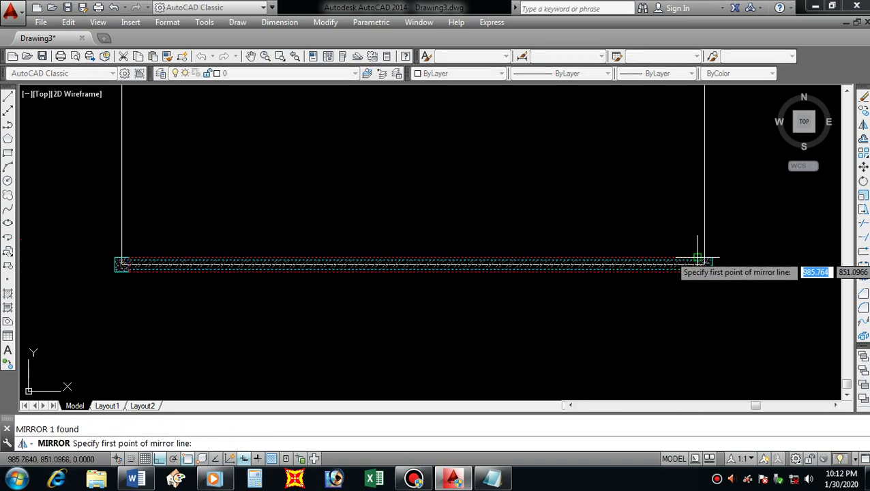
{"action": "left_click", "coordinate": [706, 264]}
{"action": "left_click", "coordinate": [714, 276]}
{"action": "key", "text": "Return"}
{"action": "scroll", "coordinate": [709, 286], "scroll_direction": "down", "scroll_amount": 4}
{"action": "scroll", "coordinate": [668, 311], "scroll_direction": "down", "scroll_amount": 2}
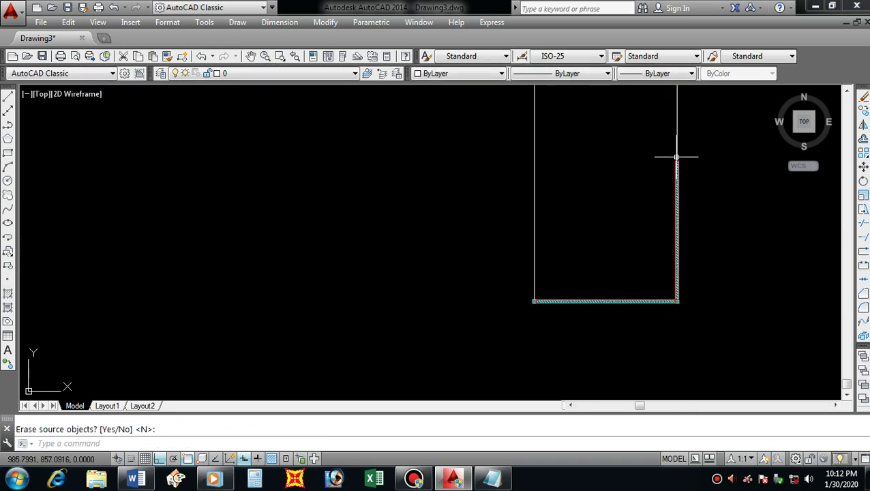
{"action": "scroll", "coordinate": [678, 164], "scroll_direction": "up", "scroll_amount": 4}
{"action": "key", "text": "Return"}
{"action": "scroll", "coordinate": [632, 307], "scroll_direction": "down", "scroll_amount": 3}
{"action": "scroll", "coordinate": [645, 282], "scroll_direction": "up", "scroll_amount": 2}
- Mirror the vertical wall to the rectangle's opposite side, keeping the source wall
{"action": "left_click", "coordinate": [641, 279]}
{"action": "scroll", "coordinate": [626, 188], "scroll_direction": "down", "scroll_amount": 2}
{"action": "scroll", "coordinate": [619, 308], "scroll_direction": "up", "scroll_amount": 5}
{"action": "scroll", "coordinate": [618, 313], "scroll_direction": "down", "scroll_amount": 3}
{"action": "scroll", "coordinate": [637, 247], "scroll_direction": "up", "scroll_amount": 3}
{"action": "type", "text": "mi"}
{"action": "key", "text": "Return"}
{"action": "left_click", "coordinate": [620, 293]}
{"action": "left_click", "coordinate": [645, 245]}
{"action": "key", "text": "Return"}
- Mirror the right-hand wall across a vertical line to complete the remaining side, keeping the source
{"action": "left_click", "coordinate": [607, 280]}
{"action": "scroll", "coordinate": [675, 256], "scroll_direction": "down", "scroll_amount": 2}
{"action": "scroll", "coordinate": [327, 252], "scroll_direction": "up", "scroll_amount": 1}
{"action": "scroll", "coordinate": [291, 266], "scroll_direction": "up", "scroll_amount": 1}
{"action": "scroll", "coordinate": [322, 245], "scroll_direction": "up", "scroll_amount": 1}
{"action": "scroll", "coordinate": [540, 244], "scroll_direction": "down", "scroll_amount": 2}
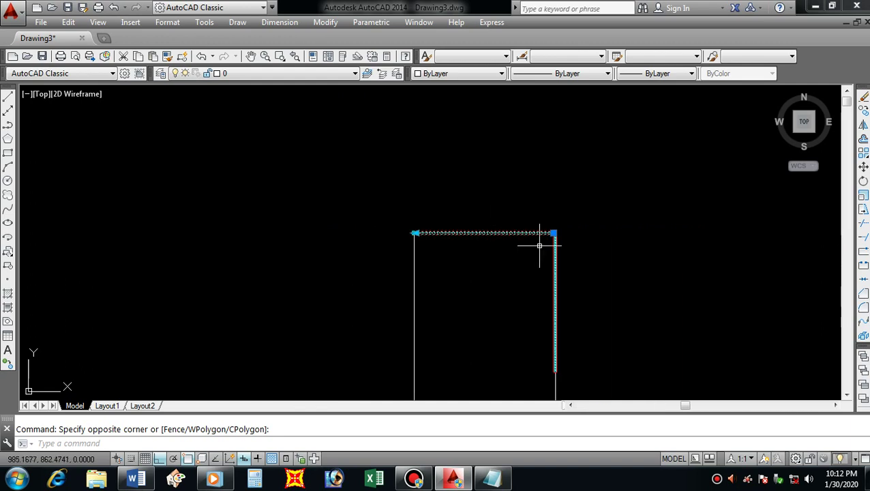
{"action": "scroll", "coordinate": [564, 286], "scroll_direction": "up", "scroll_amount": 2}
{"action": "key", "text": "Escape"}
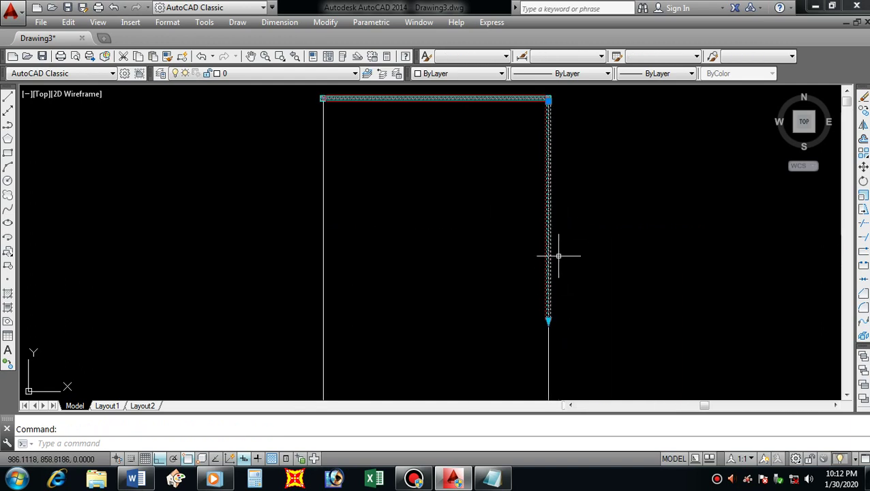
{"action": "scroll", "coordinate": [558, 273], "scroll_direction": "down", "scroll_amount": 2}
{"action": "left_click", "coordinate": [554, 283]}
{"action": "scroll", "coordinate": [558, 382], "scroll_direction": "up", "scroll_amount": 2}
{"action": "scroll", "coordinate": [558, 382], "scroll_direction": "up", "scroll_amount": 2}
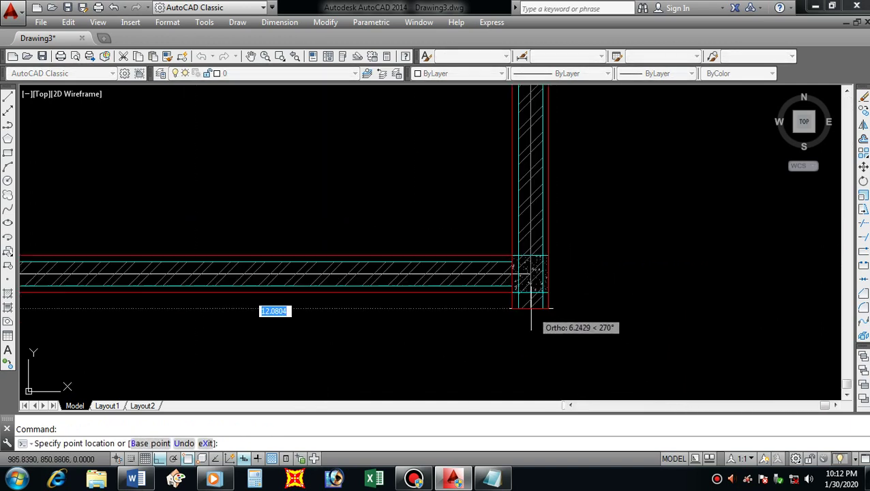
{"action": "scroll", "coordinate": [521, 297], "scroll_direction": "down", "scroll_amount": 3}
{"action": "key", "text": "Escape"}
{"action": "scroll", "coordinate": [513, 224], "scroll_direction": "up", "scroll_amount": 4}
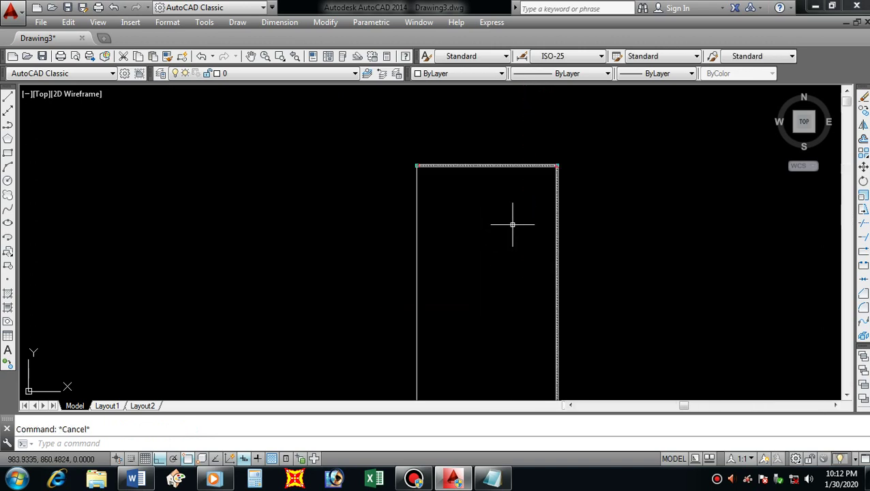
{"action": "left_click", "coordinate": [552, 169]}
{"action": "scroll", "coordinate": [551, 169], "scroll_direction": "down", "scroll_amount": 2}
{"action": "type", "text": "mi"}
{"action": "key", "text": "Return"}
{"action": "key", "text": "Escape"}
{"action": "type", "text": "mi"}
{"action": "key", "text": "Return"}
{"action": "left_click", "coordinate": [552, 273]}
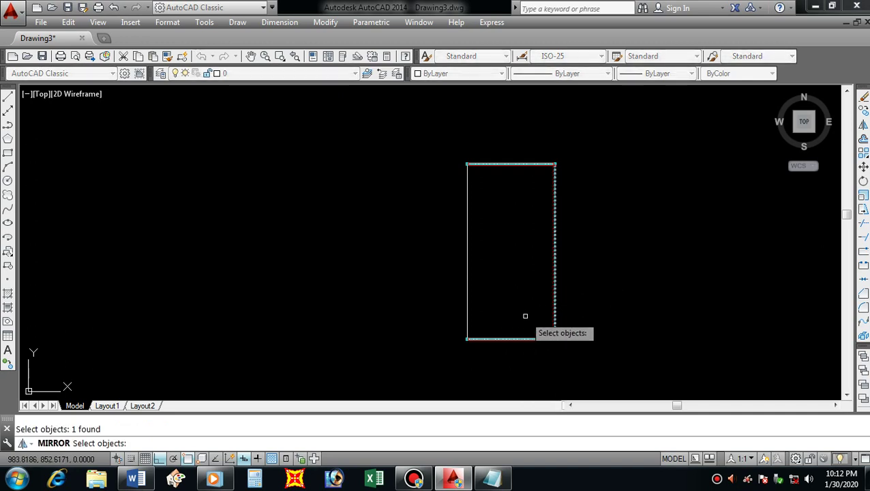
{"action": "key", "text": "Return"}
{"action": "left_click", "coordinate": [511, 338]}
{"action": "left_click", "coordinate": [518, 198]}
{"action": "key", "text": "Return"}
- Zoom to a window framing the whole walled rectangle plan
{"action": "scroll", "coordinate": [498, 178], "scroll_direction": "up", "scroll_amount": 2}
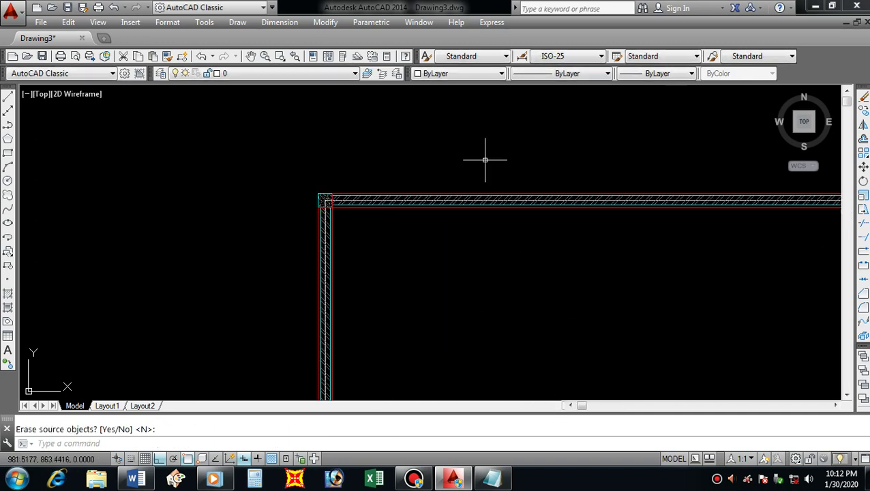
{"action": "scroll", "coordinate": [481, 163], "scroll_direction": "down", "scroll_amount": 2}
{"action": "type", "text": "z"}
{"action": "key", "text": "Return"}
{"action": "left_click", "coordinate": [624, 148]}
{"action": "left_click", "coordinate": [495, 368]}
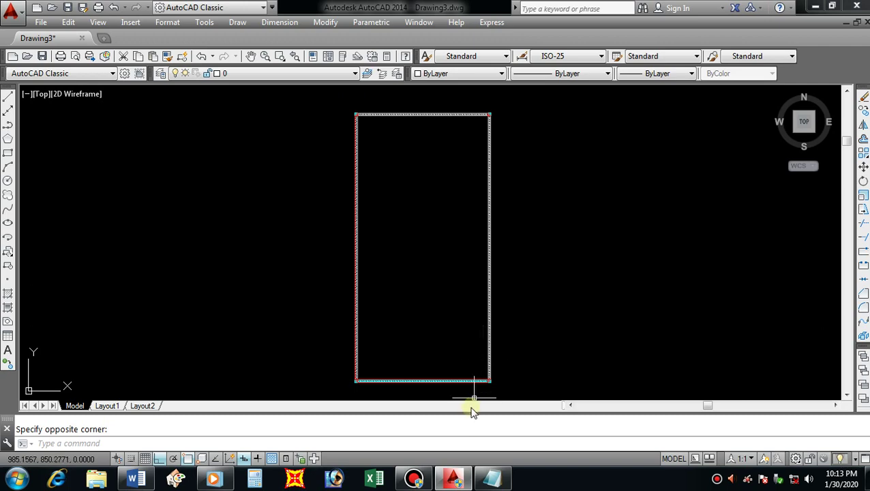
{"action": "left_click", "coordinate": [496, 480]}
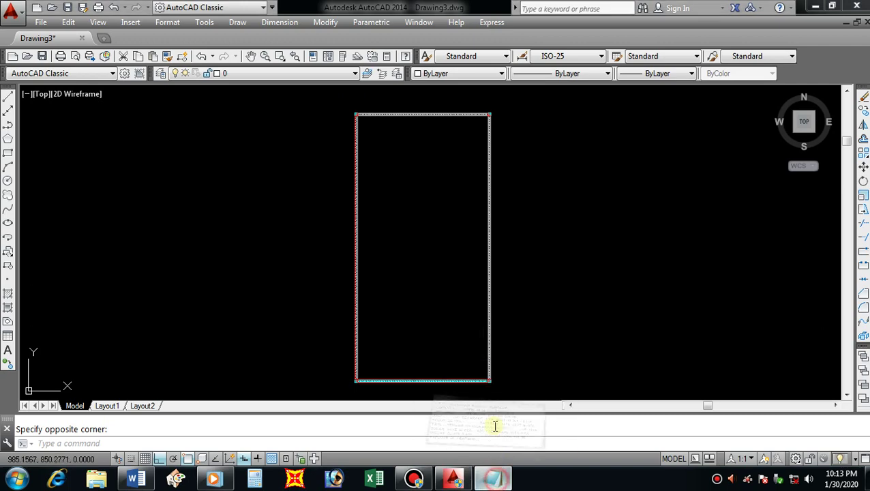
- Type the closing sign-off 'OK...SAMPAI DISINI PEMBAHASAN KALI INI....SEMOGA BERMANFAAT.....SELAMAT MENCOBA...' in Notepad
{"action": "type", "text": "OK..."}
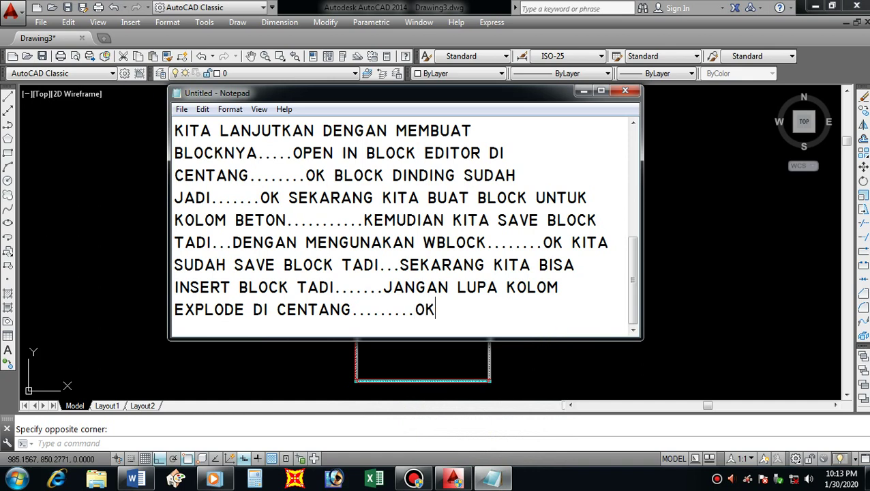
{"action": "type", "text": "SAMPAI DI"}
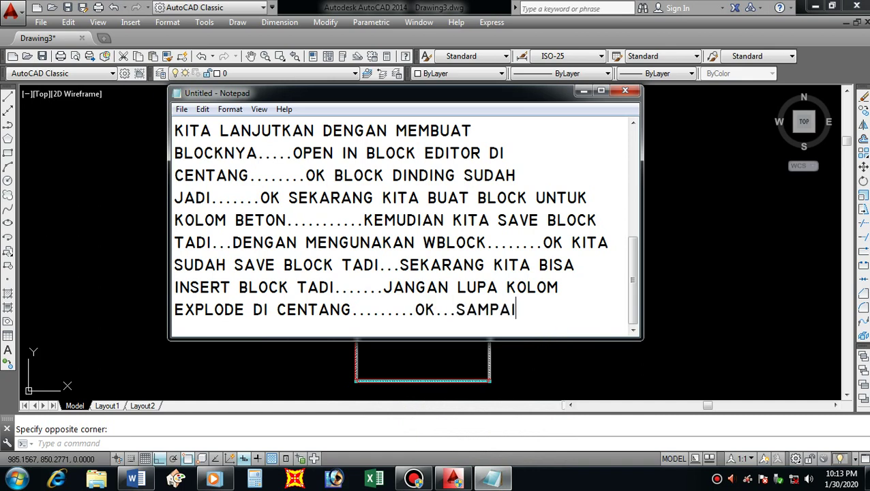
{"action": "type", "text": "SINI "}
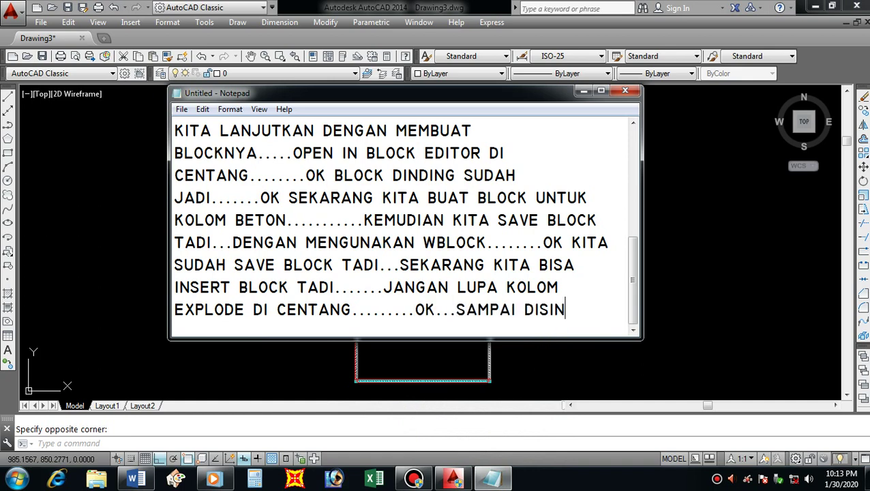
{"action": "type", "text": "PEMB"}
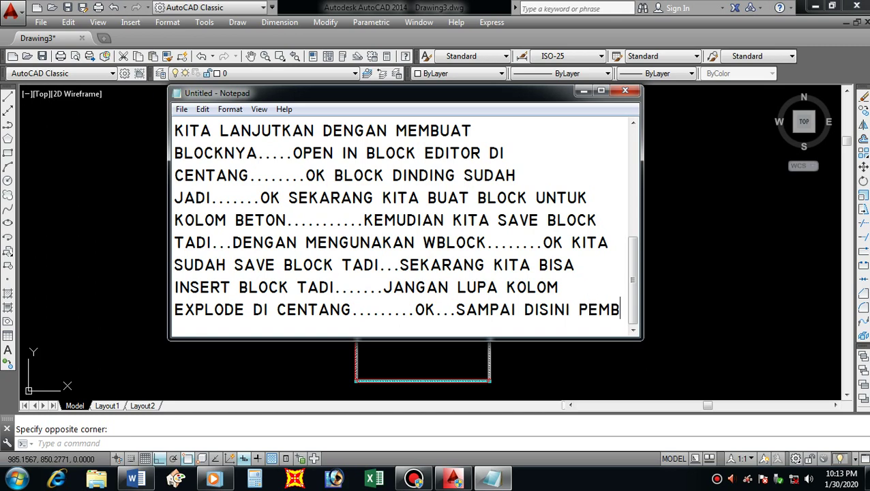
{"action": "type", "text": "AHASAN KALI I"}
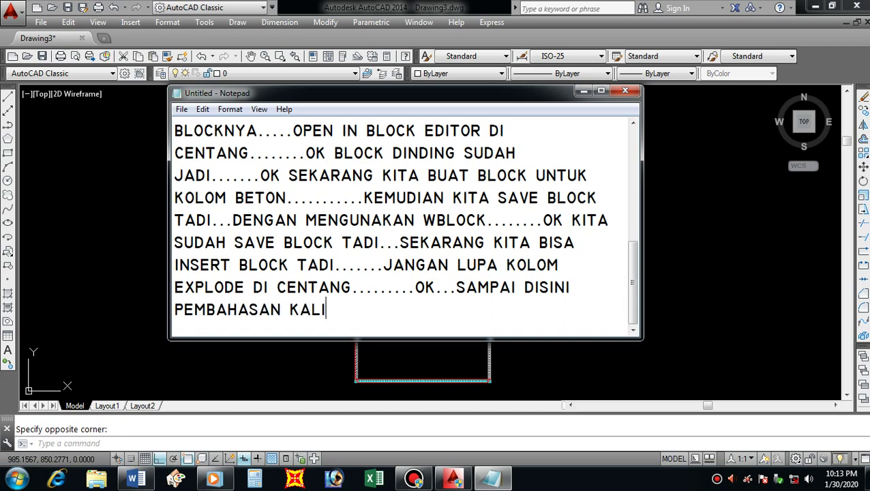
{"action": "type", "text": "NI....SEMOGA BERMANFAAT"}
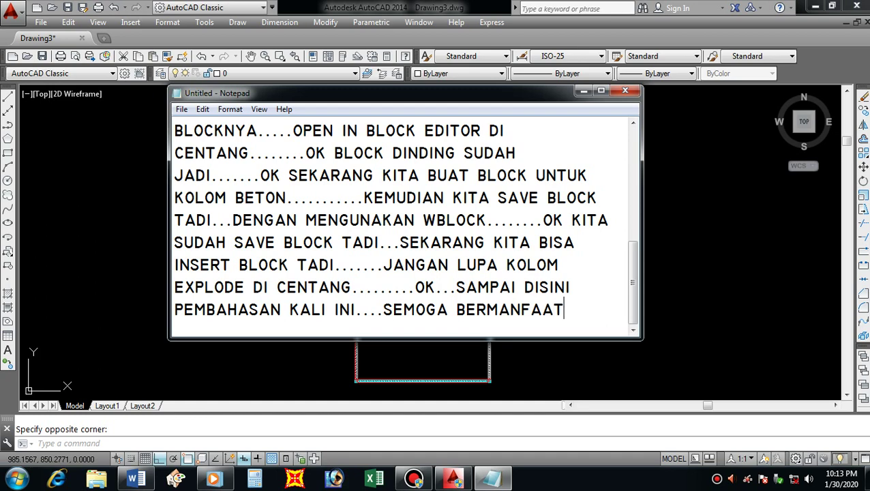
{"action": "type", "text": ".....SELAMAT MENCOBA..."}
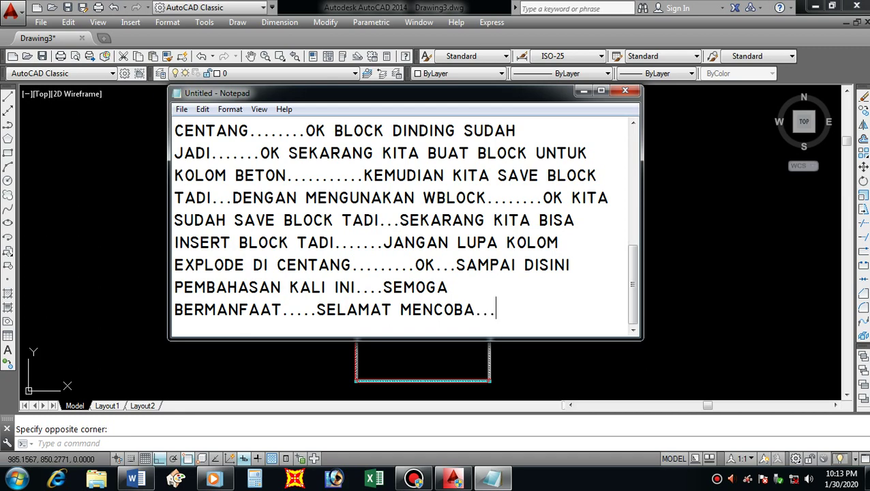
{"action": "type", "text": ".JANGAN LUPA SUBC"}
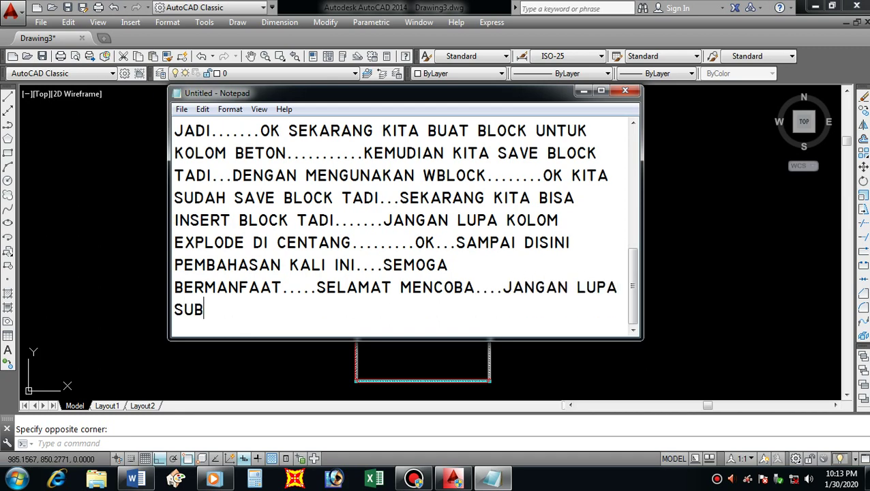
{"action": "type", "text": "RIBE & LIKE......"}
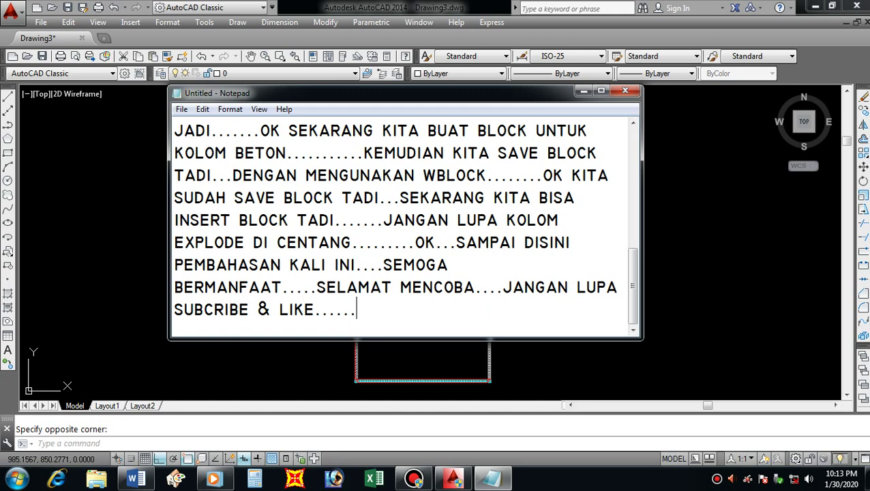